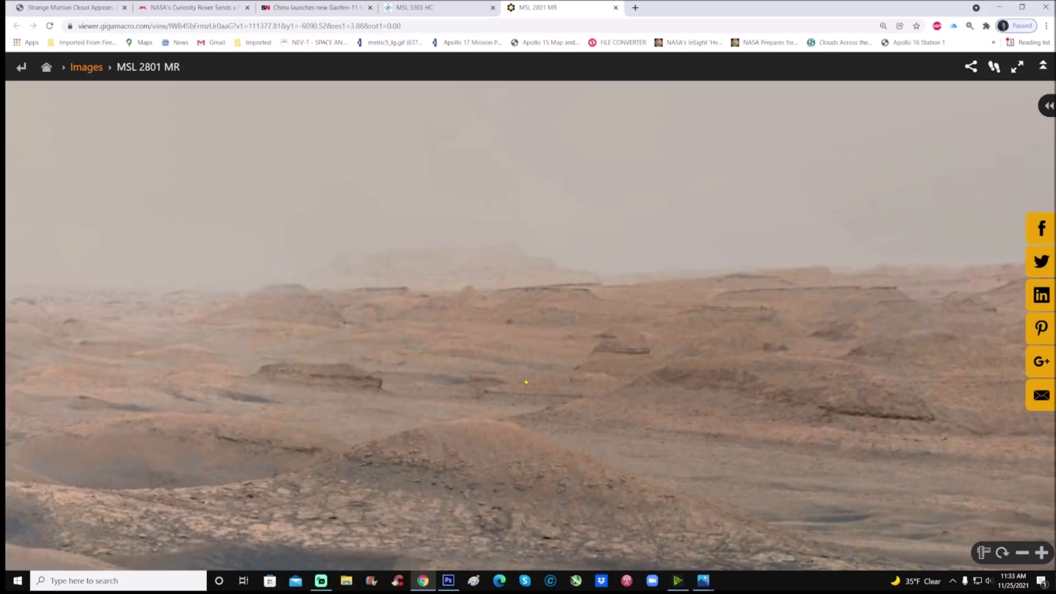
- Examine the distant ridges and rock formations in the MSL 2801 MR panorama, both close up and at wider scale
{"action": "key", "text": "Right"}
{"action": "key", "text": "Right"}
{"action": "key", "text": "Right"}
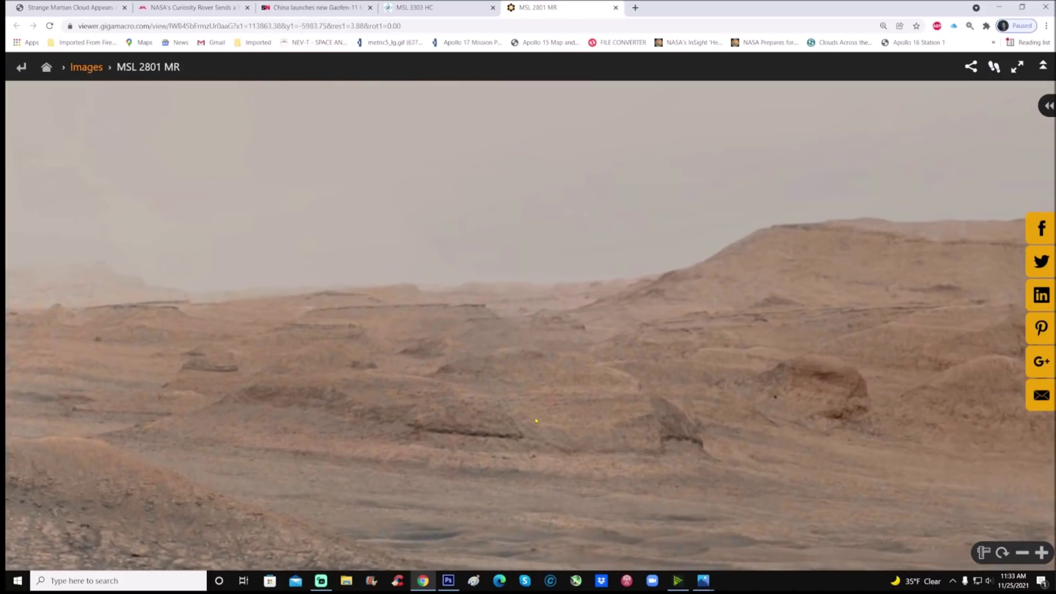
{"action": "scroll", "coordinate": [554, 368], "scroll_direction": "up", "scroll_amount": 5}
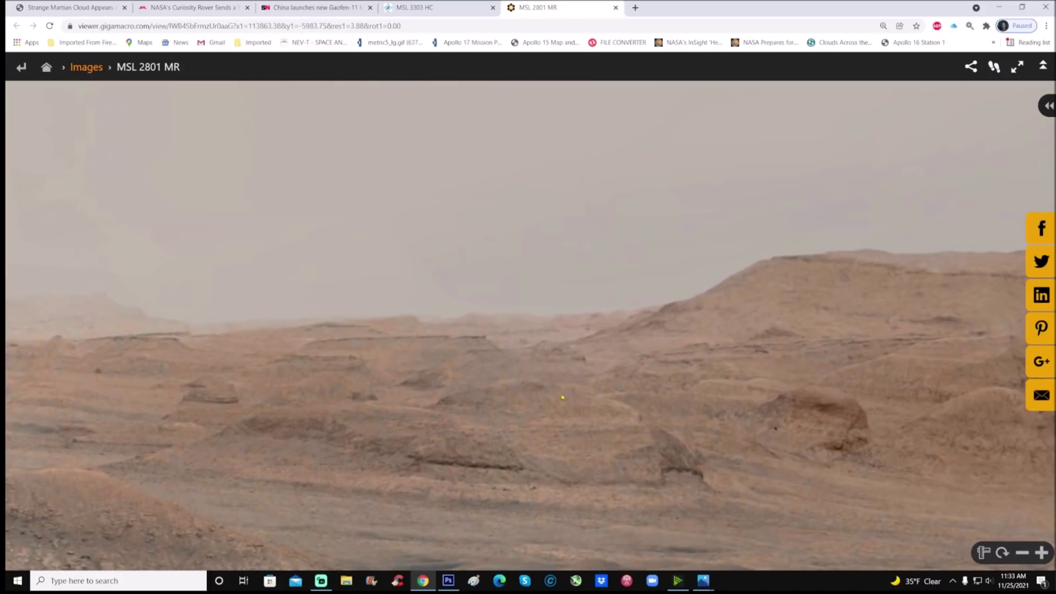
{"action": "key", "text": "Up"}
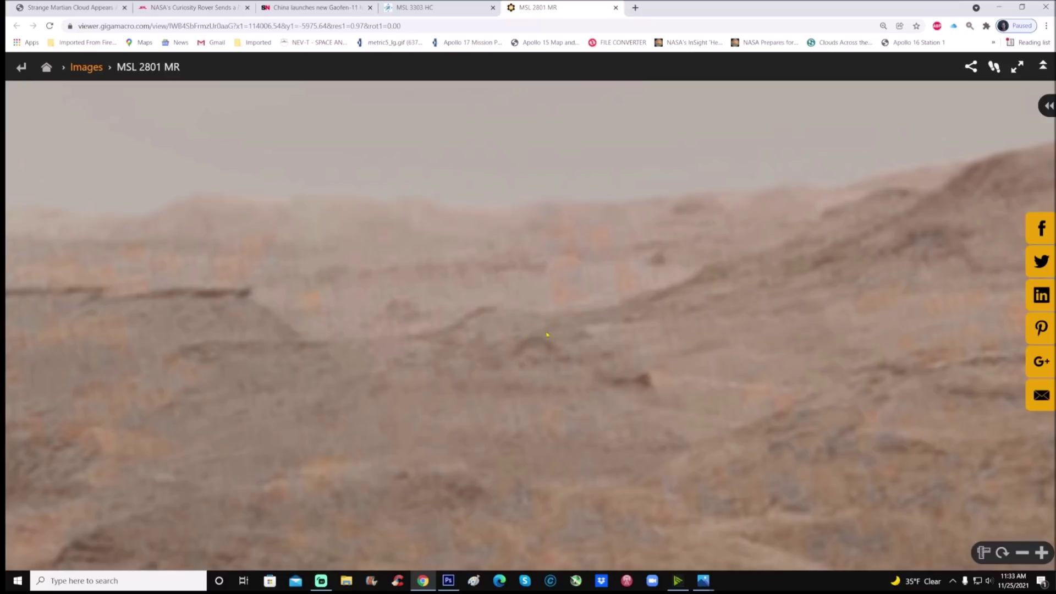
{"action": "scroll", "coordinate": [585, 336], "scroll_direction": "down", "scroll_amount": 5}
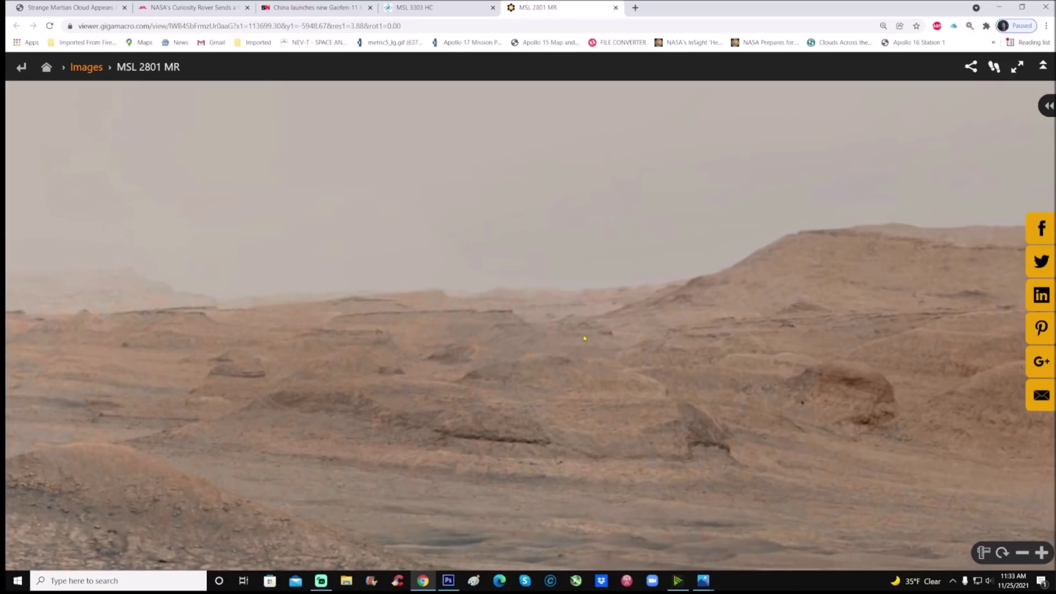
{"action": "left_click_drag", "start_coordinate": [778, 394], "coordinate": [616, 357]}
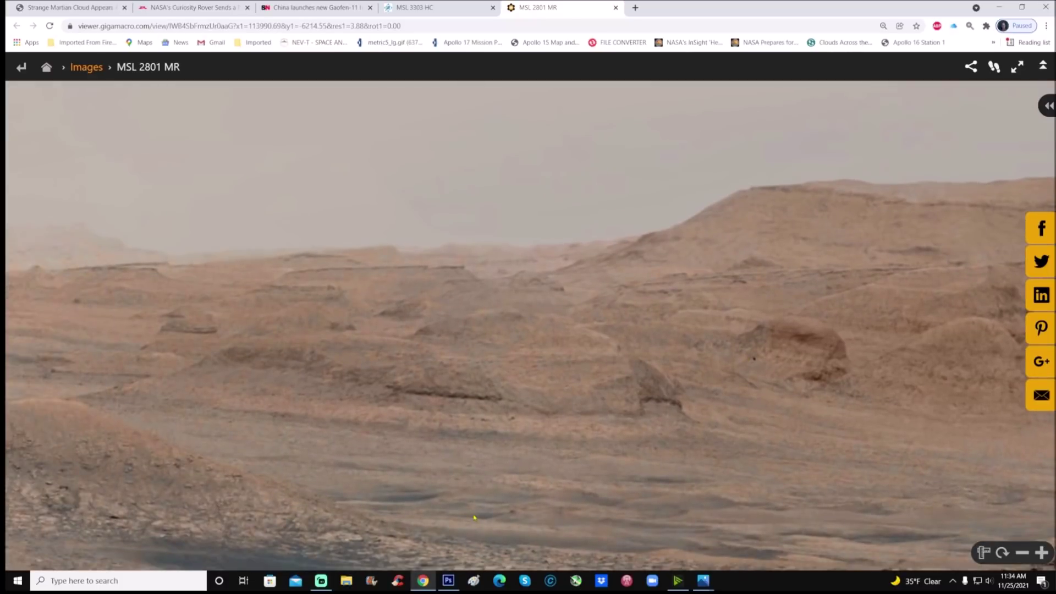
- Switch to Photoshop and outline the distant dome-shaped hill with its small central opening in MSL 2801 MR.png, using a yellow brush
{"action": "left_click", "coordinate": [448, 580]}
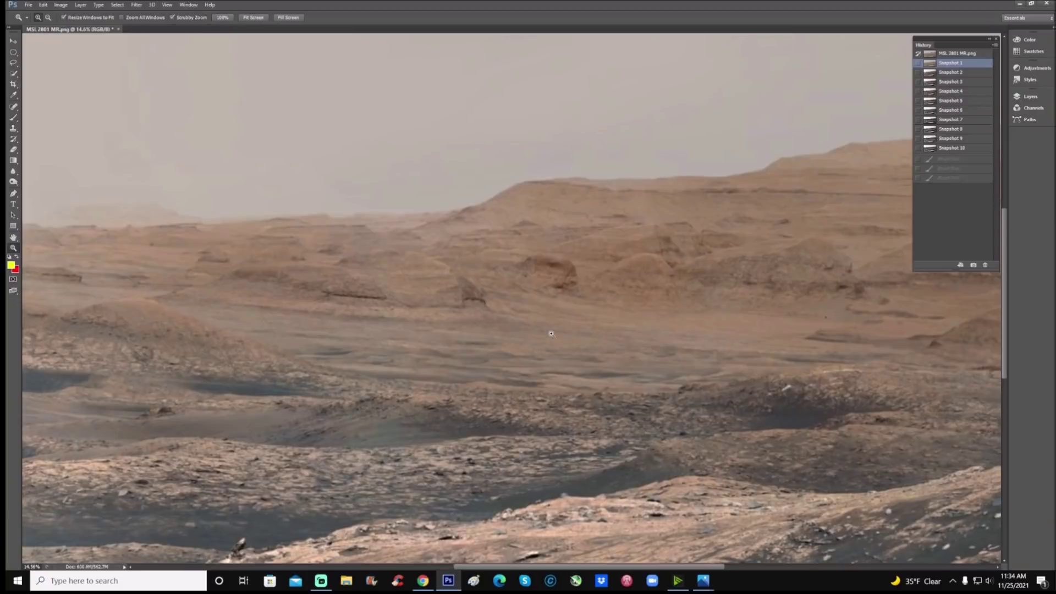
{"action": "left_click_drag", "start_coordinate": [179, 230], "coordinate": [201, 212]}
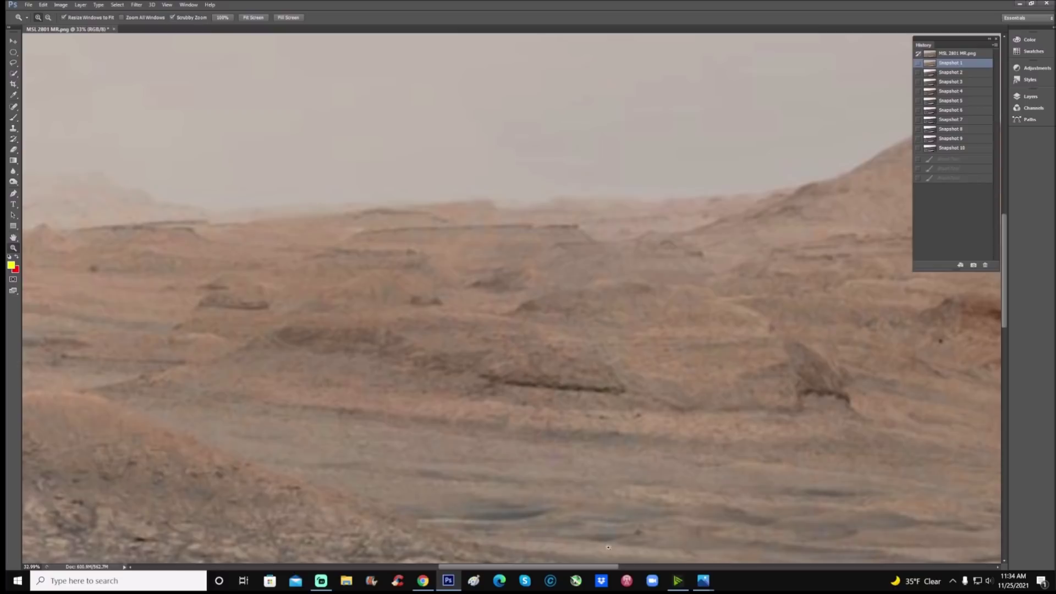
{"action": "left_click_drag", "start_coordinate": [601, 567], "coordinate": [627, 566]}
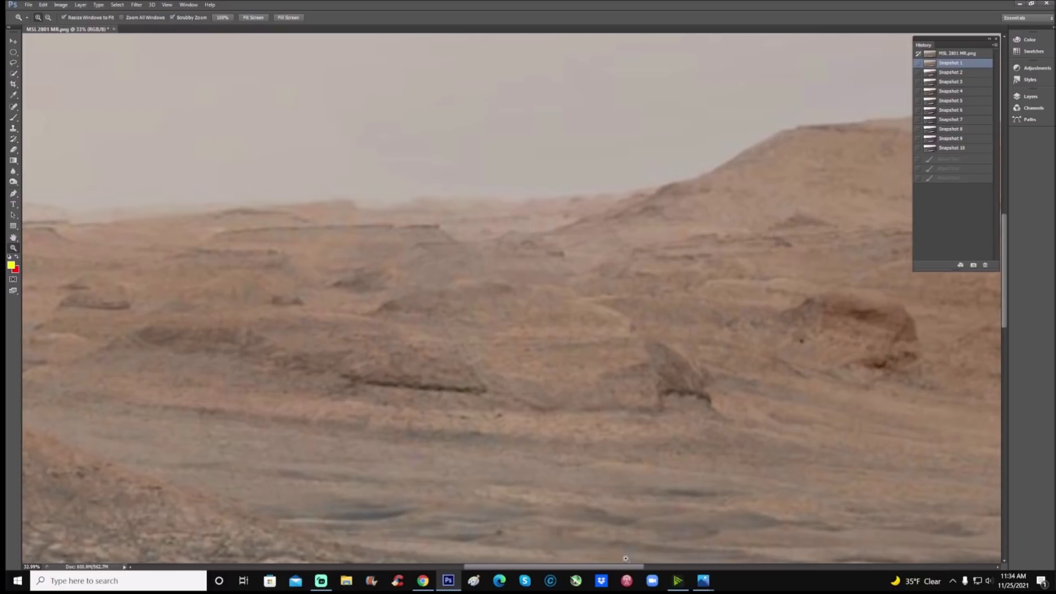
{"action": "left_click_drag", "start_coordinate": [609, 352], "coordinate": [634, 308]}
{"action": "left_click", "coordinate": [14, 118]}
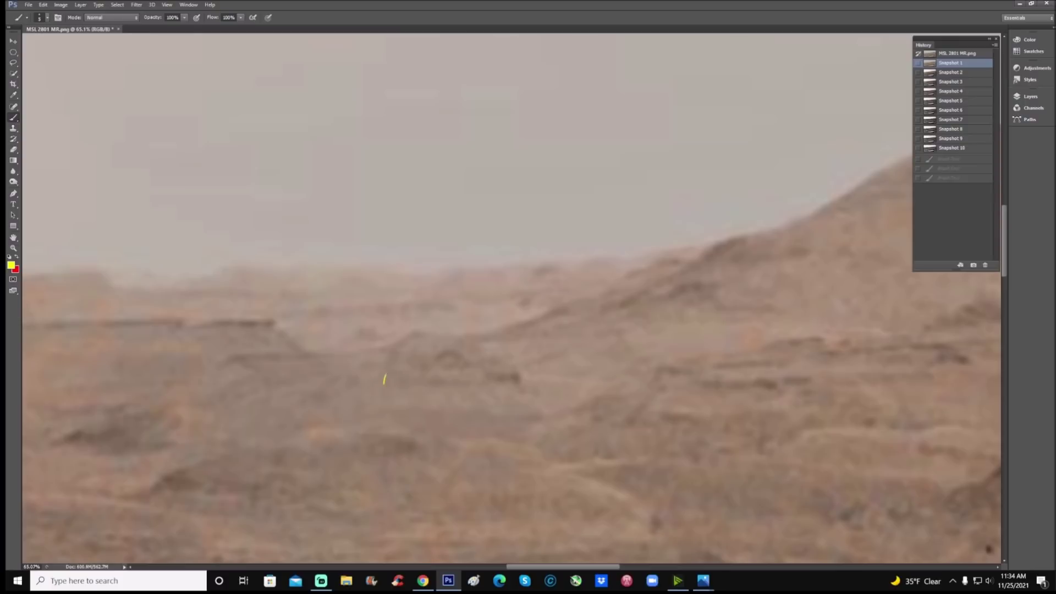
{"action": "mouse_move", "coordinate": [391, 361]}
{"action": "left_mouse_down"}
{"action": "mouse_move", "coordinate": [421, 327]}
{"action": "mouse_move", "coordinate": [481, 328]}
{"action": "mouse_move", "coordinate": [518, 389]}
{"action": "left_mouse_up"}
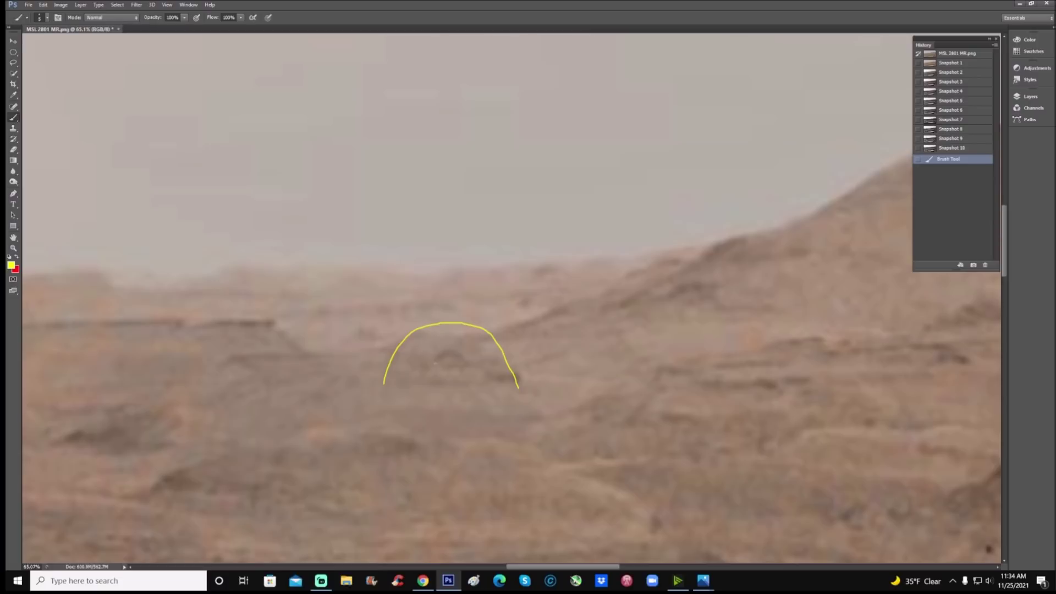
{"action": "left_click_drag", "start_coordinate": [444, 354], "coordinate": [467, 364]}
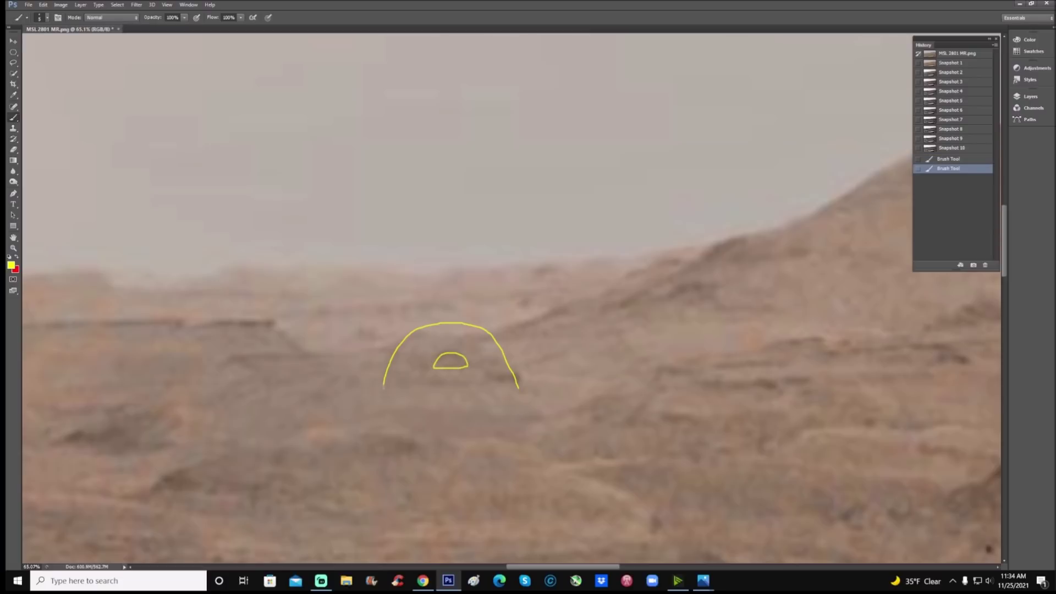
{"action": "mouse_move", "coordinate": [382, 403]}
{"action": "left_mouse_down"}
{"action": "mouse_move", "coordinate": [503, 407]}
{"action": "mouse_move", "coordinate": [533, 403]}
{"action": "mouse_move", "coordinate": [518, 383]}
{"action": "left_mouse_up"}
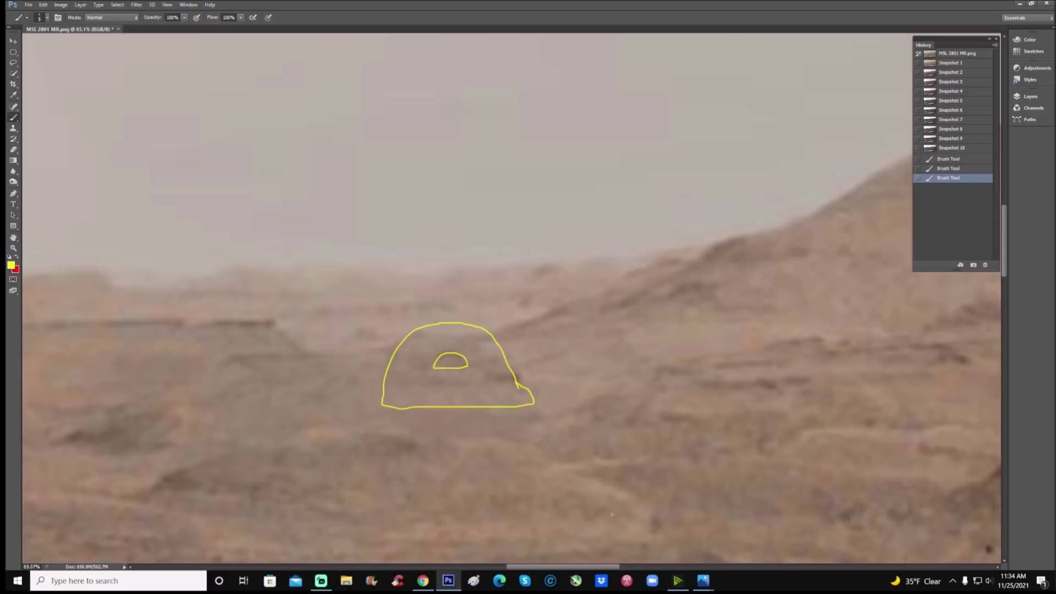
- Brush a yellow circle with an inner slot beside the dome outline, plus a straight edge extending from it towards the dome
{"action": "scroll", "coordinate": [511, 308], "scroll_direction": "left", "scroll_amount": 5}
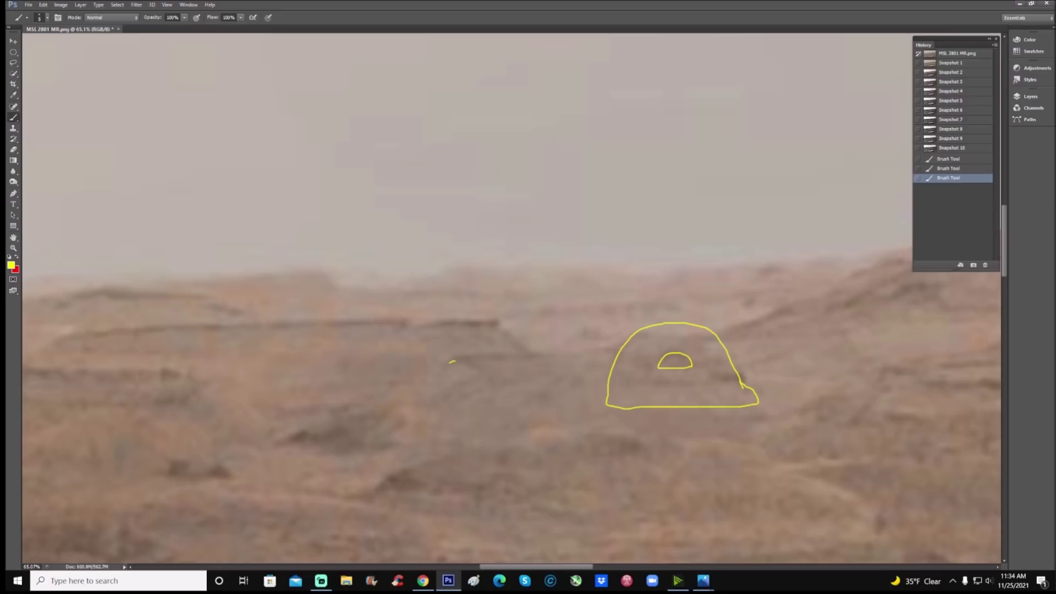
{"action": "mouse_move", "coordinate": [440, 385]}
{"action": "left_mouse_down"}
{"action": "mouse_move", "coordinate": [445, 404]}
{"action": "mouse_move", "coordinate": [486, 407]}
{"action": "mouse_move", "coordinate": [492, 388]}
{"action": "mouse_move", "coordinate": [480, 366]}
{"action": "mouse_move", "coordinate": [455, 358]}
{"action": "mouse_move", "coordinate": [590, 352]}
{"action": "left_mouse_up"}
{"action": "left_click_drag", "start_coordinate": [474, 376], "coordinate": [485, 388]}
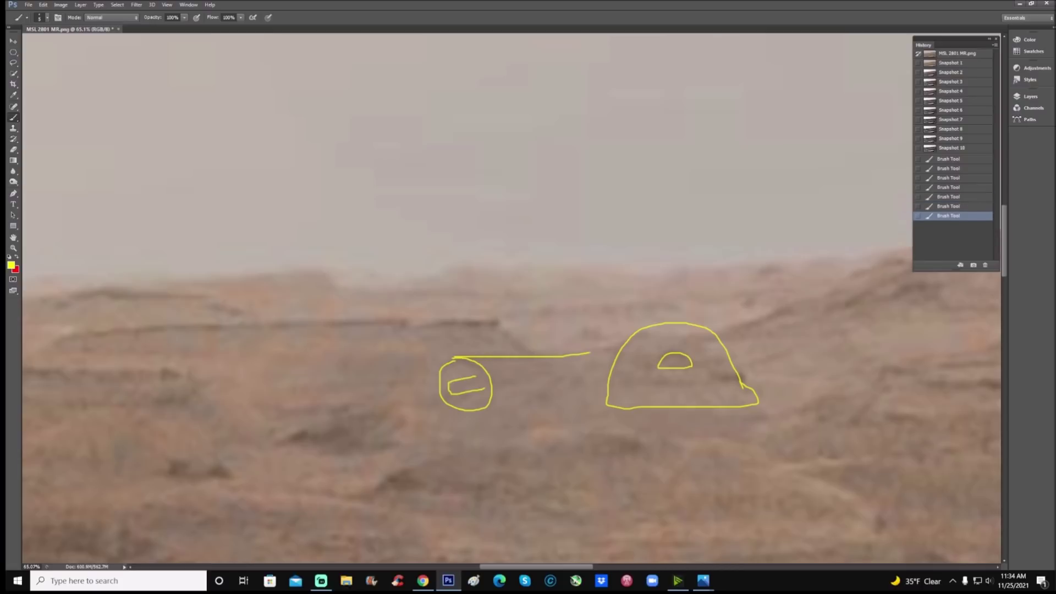
- Trace the long diagonal edge, small circle and curved top contour around the dark rock below the large hill in yellow
{"action": "key", "text": "ctrl+minus"}
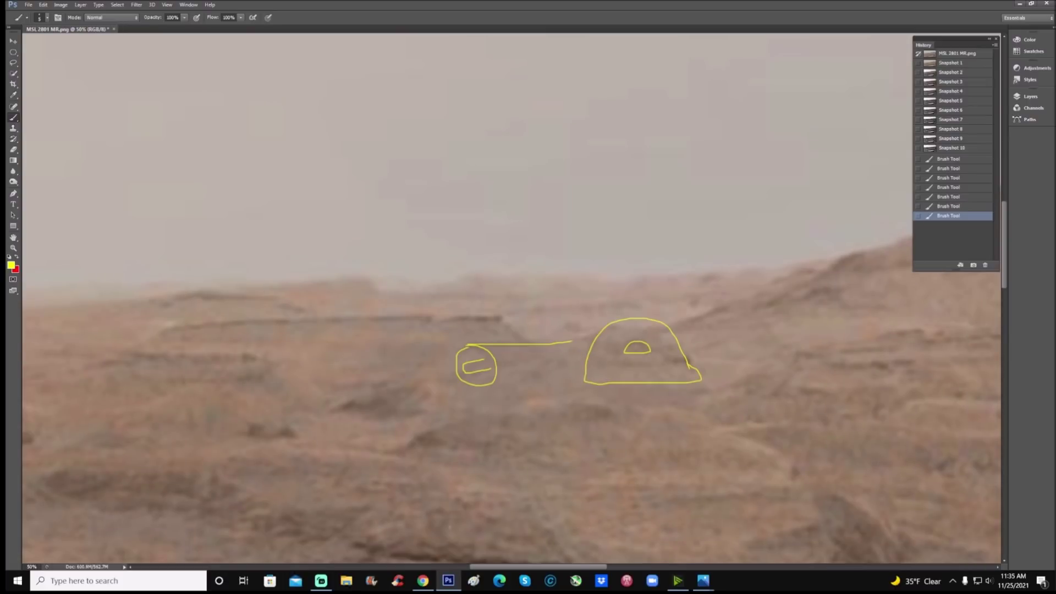
{"action": "left_click_drag", "start_coordinate": [529, 567], "coordinate": [534, 569]}
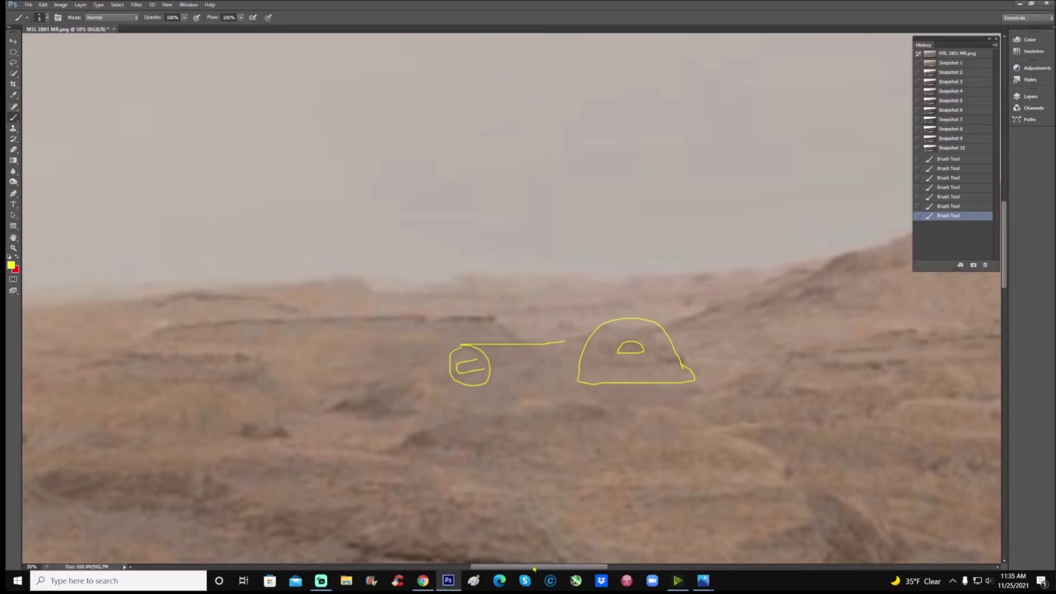
{"action": "left_click_drag", "start_coordinate": [534, 568], "coordinate": [642, 568]}
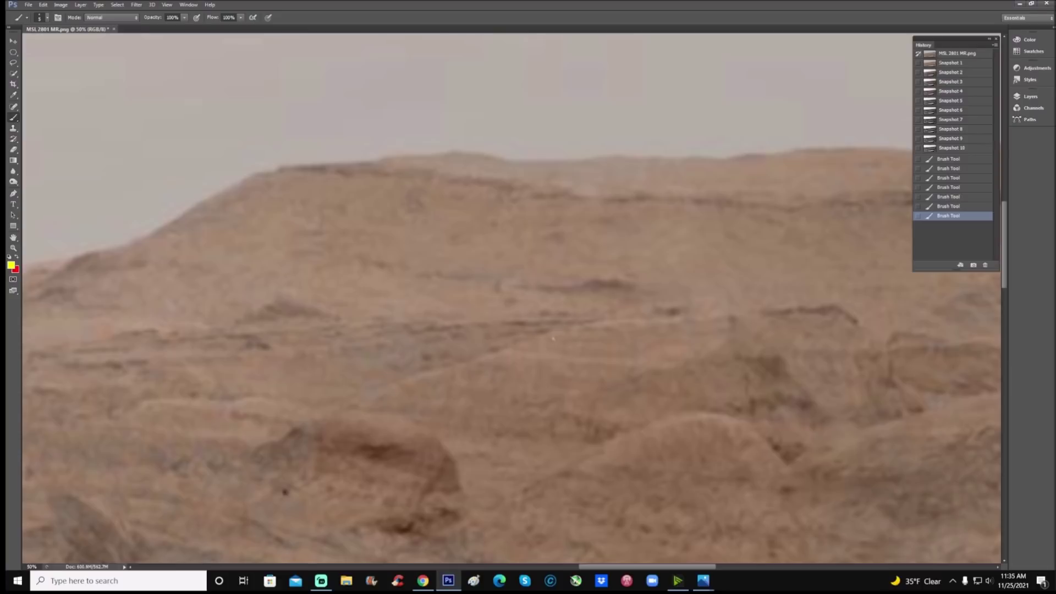
{"action": "left_click_drag", "start_coordinate": [554, 331], "coordinate": [272, 425]}
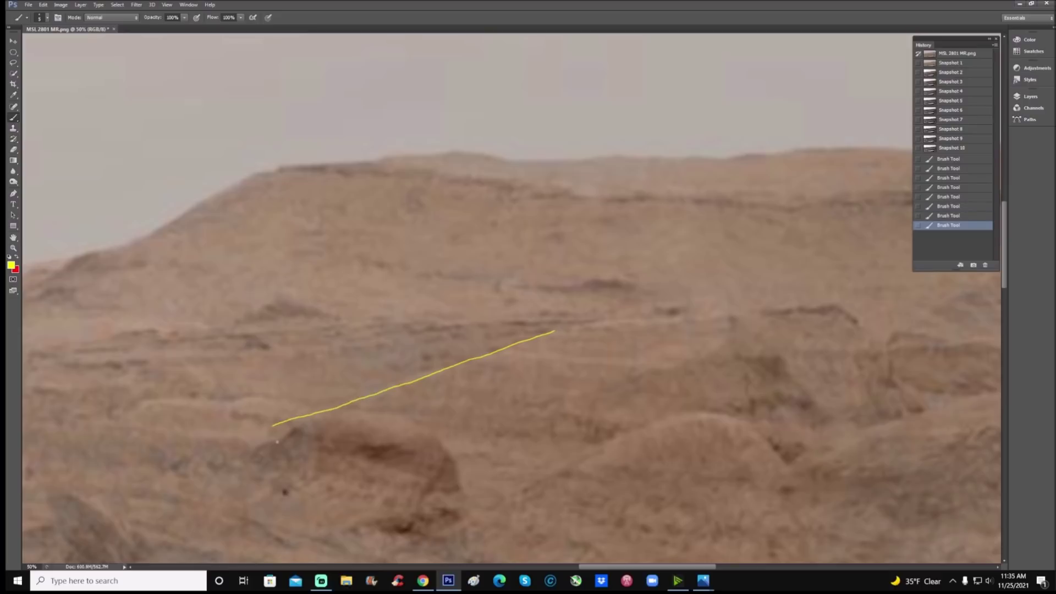
{"action": "mouse_move", "coordinate": [286, 437]}
{"action": "left_mouse_down"}
{"action": "mouse_move", "coordinate": [298, 430]}
{"action": "mouse_move", "coordinate": [245, 457]}
{"action": "mouse_move", "coordinate": [254, 484]}
{"action": "mouse_move", "coordinate": [287, 468]}
{"action": "mouse_move", "coordinate": [276, 443]}
{"action": "left_mouse_up"}
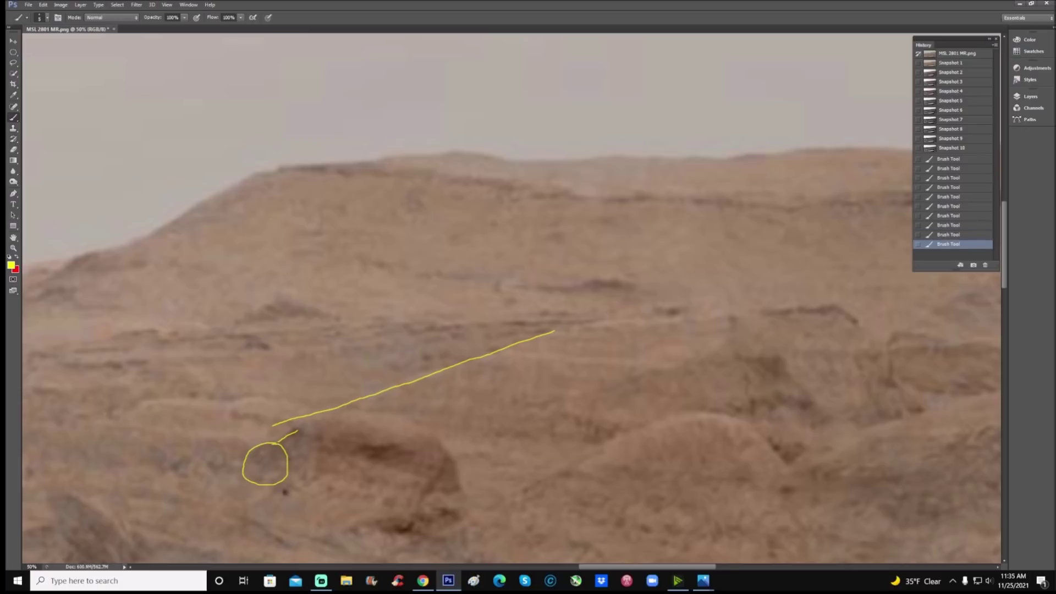
{"action": "mouse_move", "coordinate": [126, 419]}
{"action": "left_mouse_down"}
{"action": "mouse_move", "coordinate": [142, 403]}
{"action": "mouse_move", "coordinate": [180, 405]}
{"action": "mouse_move", "coordinate": [436, 437]}
{"action": "mouse_move", "coordinate": [460, 473]}
{"action": "mouse_move", "coordinate": [461, 512]}
{"action": "left_mouse_up"}
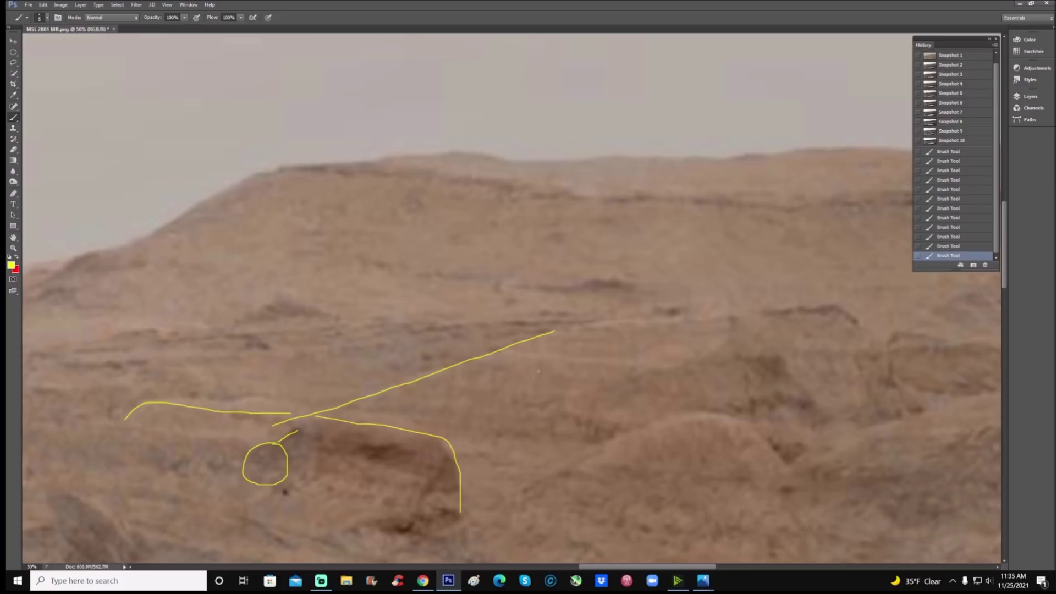
- Outline the structure along the upper diagonal edge in yellow, with its side walls, rectangular and oval openings and parallel lower edge
{"action": "mouse_move", "coordinate": [533, 394]}
{"action": "left_mouse_down"}
{"action": "mouse_move", "coordinate": [541, 360]}
{"action": "mouse_move", "coordinate": [641, 373]}
{"action": "left_mouse_up"}
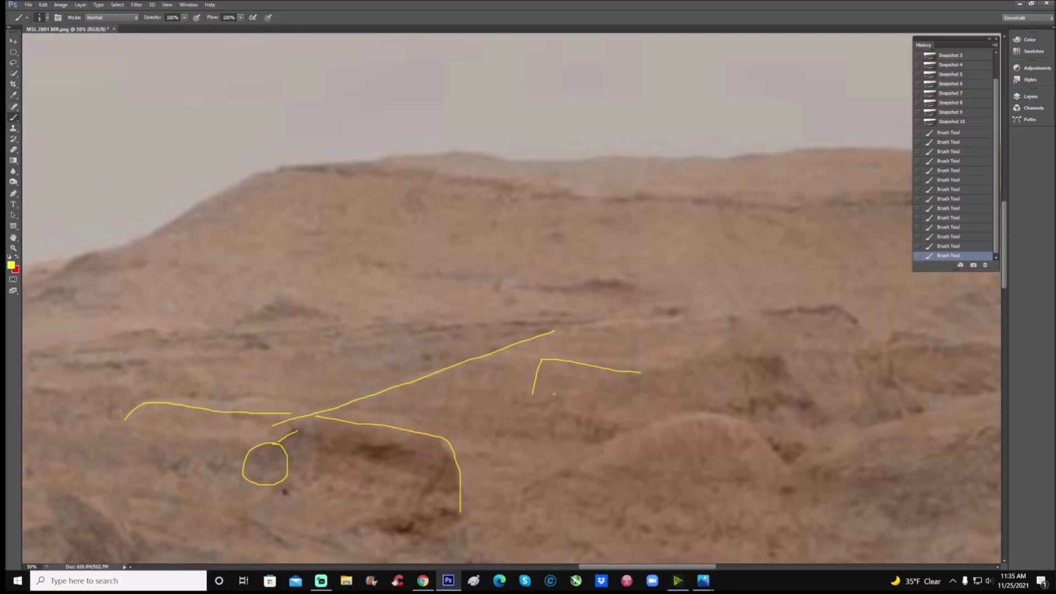
{"action": "left_click_drag", "start_coordinate": [548, 373], "coordinate": [600, 390]}
{"action": "left_click_drag", "start_coordinate": [533, 397], "coordinate": [569, 397]}
{"action": "left_click_drag", "start_coordinate": [555, 358], "coordinate": [635, 364]}
{"action": "left_click_drag", "start_coordinate": [495, 355], "coordinate": [538, 358]}
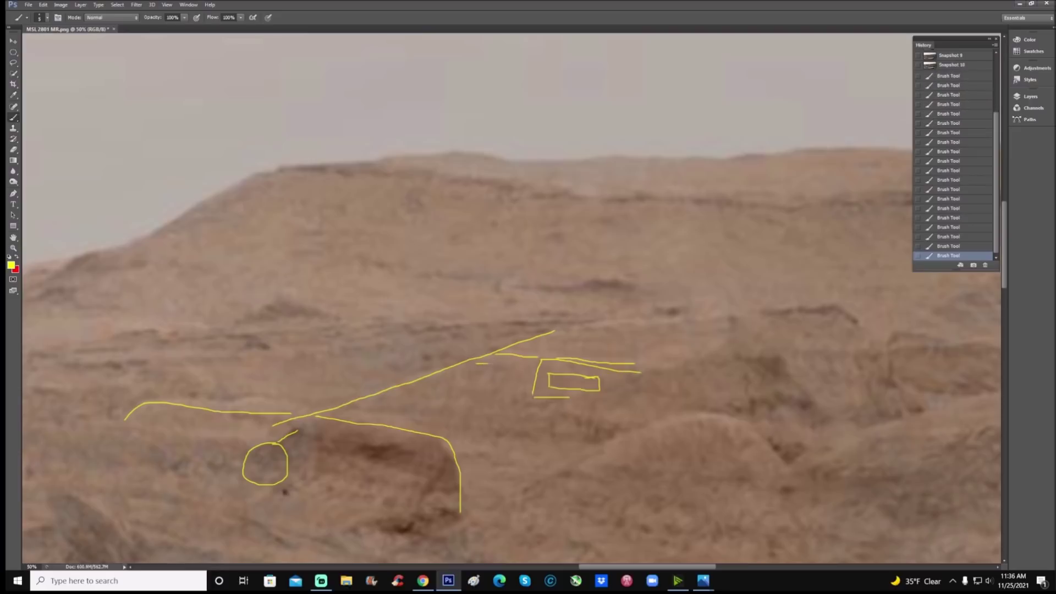
{"action": "mouse_move", "coordinate": [509, 372]}
{"action": "left_mouse_down"}
{"action": "mouse_move", "coordinate": [483, 379]}
{"action": "mouse_move", "coordinate": [465, 364]}
{"action": "left_mouse_up"}
{"action": "left_click_drag", "start_coordinate": [532, 394], "coordinate": [418, 384]}
{"action": "mouse_move", "coordinate": [547, 351]}
{"action": "left_mouse_down"}
{"action": "mouse_move", "coordinate": [641, 357]}
{"action": "mouse_move", "coordinate": [684, 344]}
{"action": "mouse_move", "coordinate": [694, 355]}
{"action": "mouse_move", "coordinate": [724, 341]}
{"action": "mouse_move", "coordinate": [570, 400]}
{"action": "left_mouse_up"}
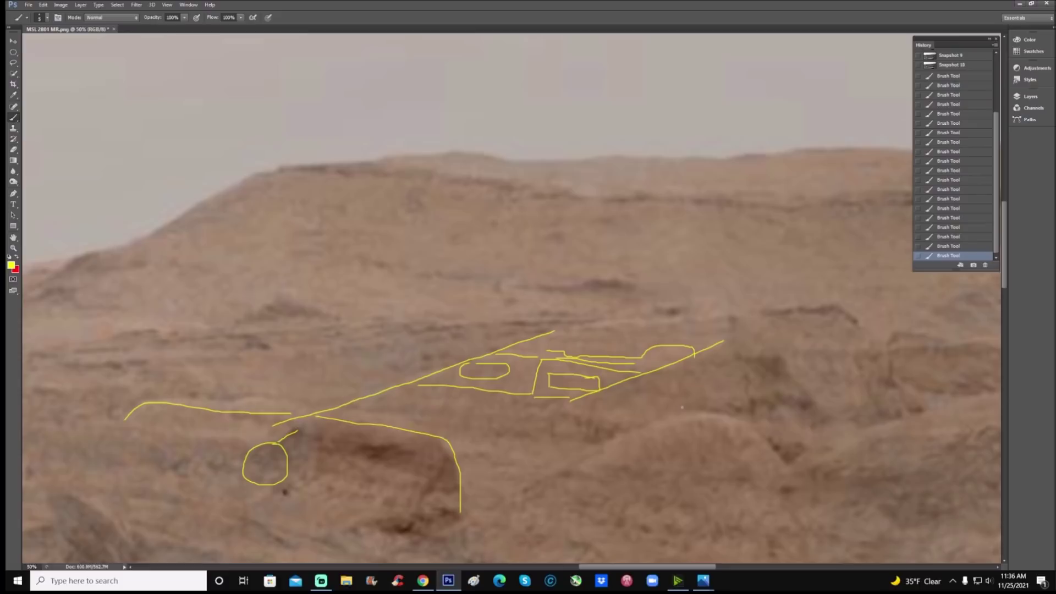
- Complete the dark rock's outline with a yellow inner edge and a curved base line below the small circle
{"action": "key", "text": "ctrl+minus"}
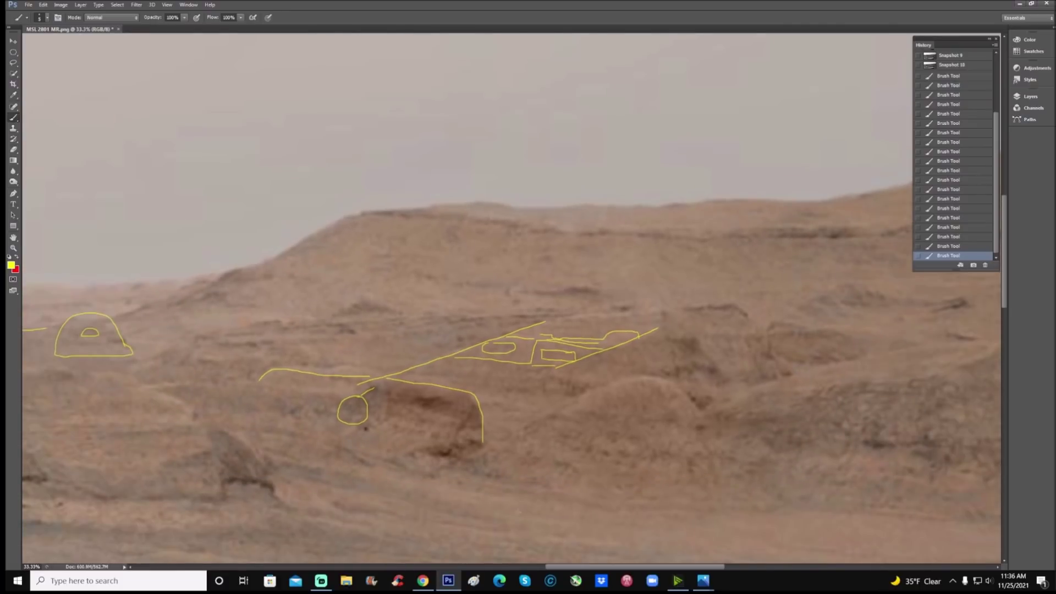
{"action": "left_click_drag", "start_coordinate": [578, 567], "coordinate": [547, 567]}
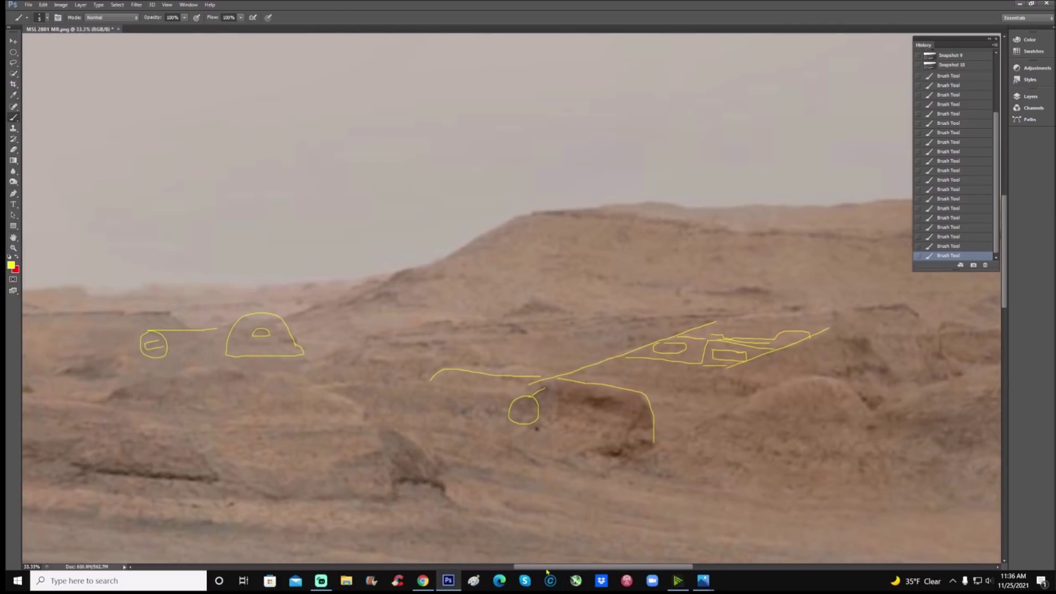
{"action": "left_click_drag", "start_coordinate": [641, 401], "coordinate": [611, 454]}
{"action": "mouse_move", "coordinate": [521, 439]}
{"action": "left_mouse_down"}
{"action": "mouse_move", "coordinate": [547, 458]}
{"action": "mouse_move", "coordinate": [615, 448]}
{"action": "left_mouse_up"}
{"action": "left_click_drag", "start_coordinate": [526, 435], "coordinate": [558, 421]}
- Paint two curved boundary lines down the mound below the dome and mark an X on each side of it
{"action": "scroll", "coordinate": [585, 395], "scroll_direction": "left", "scroll_amount": 5}
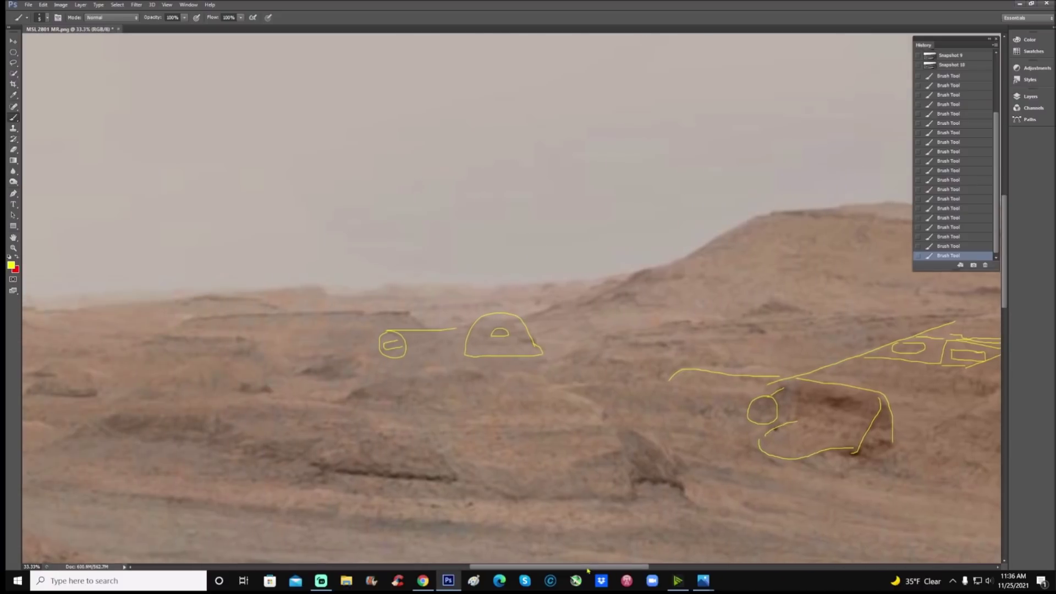
{"action": "scroll", "coordinate": [585, 395], "scroll_direction": "down", "scroll_amount": 2}
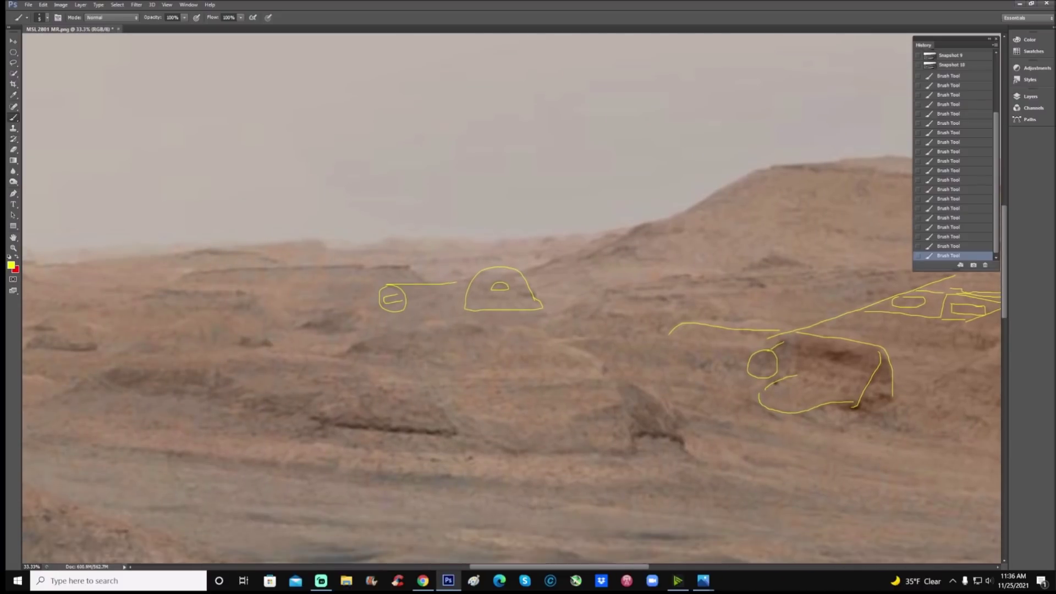
{"action": "mouse_move", "coordinate": [415, 345]}
{"action": "left_mouse_down"}
{"action": "mouse_move", "coordinate": [456, 432]}
{"action": "mouse_move", "coordinate": [494, 447]}
{"action": "left_mouse_up"}
{"action": "mouse_move", "coordinate": [577, 345]}
{"action": "left_mouse_down"}
{"action": "mouse_move", "coordinate": [615, 391]}
{"action": "mouse_move", "coordinate": [623, 460]}
{"action": "left_mouse_up"}
{"action": "mouse_move", "coordinate": [361, 415]}
{"action": "left_mouse_down"}
{"action": "mouse_move", "coordinate": [406, 395]}
{"action": "mouse_move", "coordinate": [407, 416]}
{"action": "left_mouse_up"}
{"action": "left_click_drag", "start_coordinate": [652, 402], "coordinate": [637, 417]}
{"action": "left_click_drag", "start_coordinate": [635, 396], "coordinate": [657, 413]}
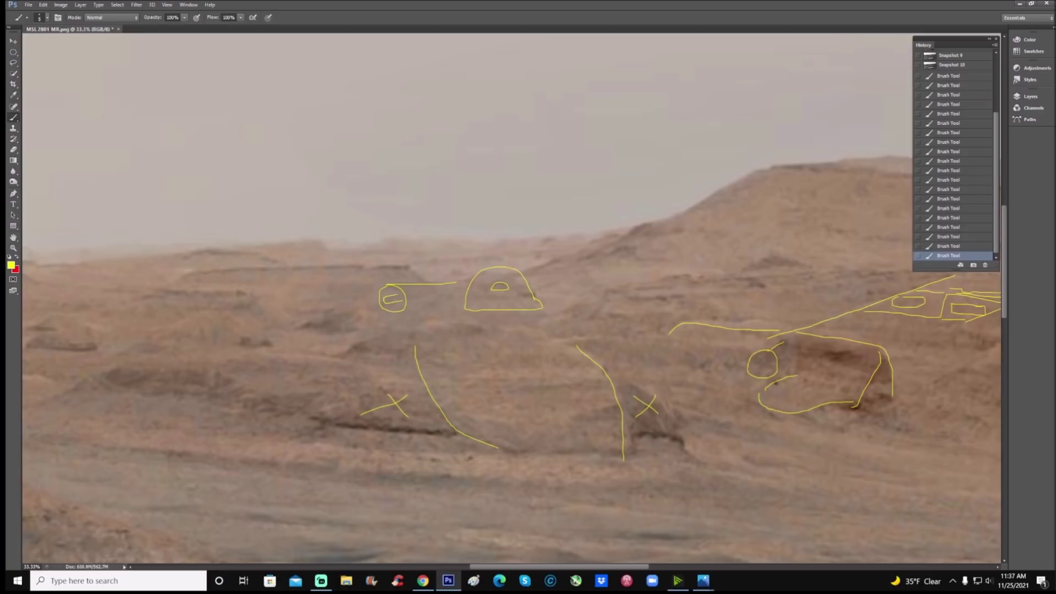
- Revert the image to Snapshot 1 and outline the small opening at the base of the dark pointed rock in yellow
{"action": "scroll", "coordinate": [946, 110], "scroll_direction": "up", "scroll_amount": 5}
{"action": "left_click", "coordinate": [957, 62]}
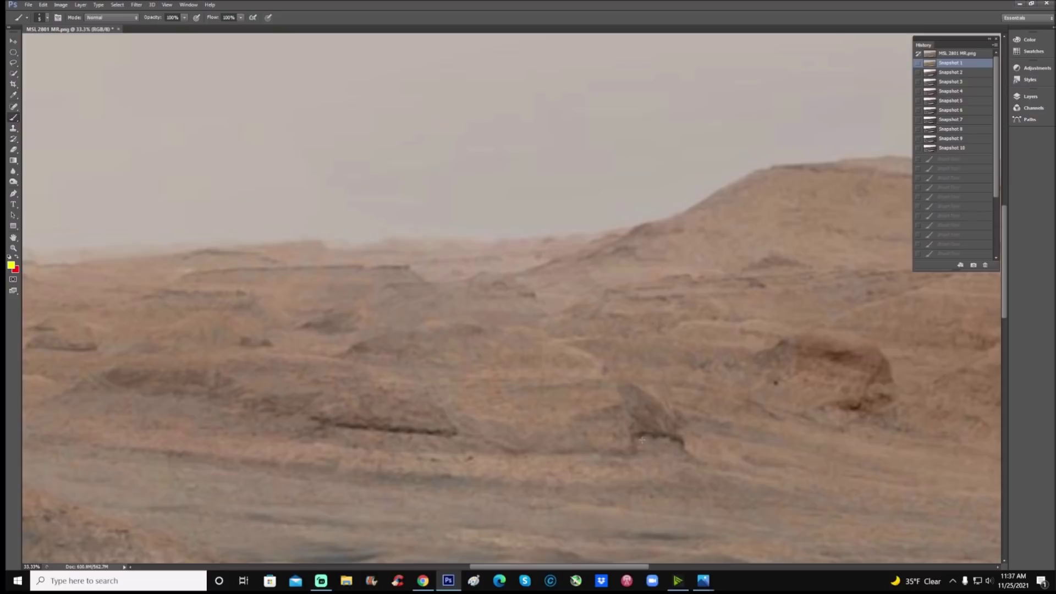
{"action": "mouse_move", "coordinate": [633, 457]}
{"action": "left_mouse_down"}
{"action": "mouse_move", "coordinate": [661, 435]}
{"action": "mouse_move", "coordinate": [684, 448]}
{"action": "left_mouse_up"}
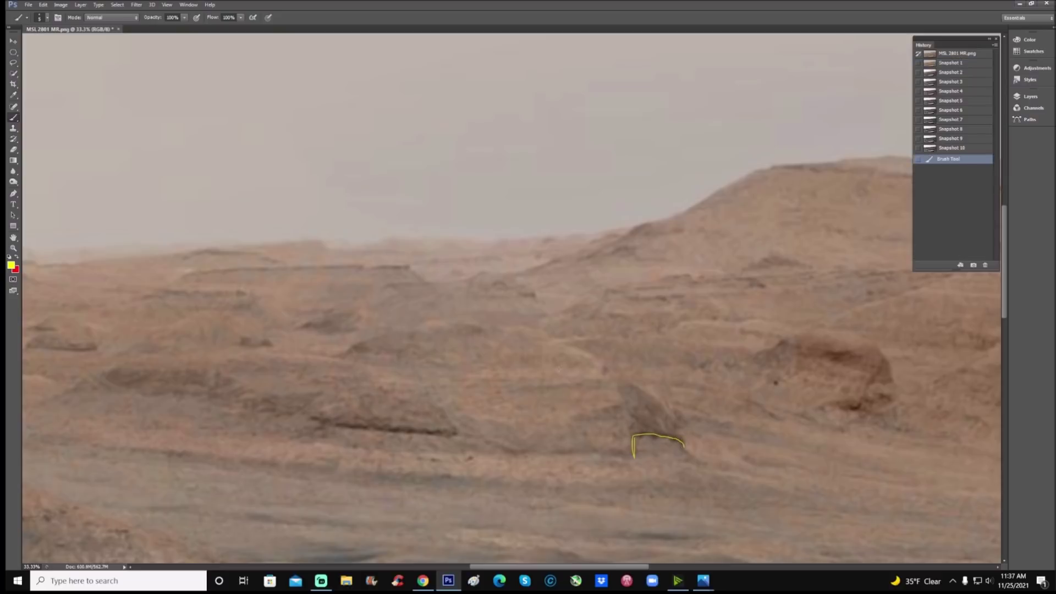
- Outline the rounded end and the upper and lower edges of the elongated formation beside the distant dome in yellow
{"action": "scroll", "coordinate": [512, 357], "scroll_direction": "up", "scroll_amount": 3}
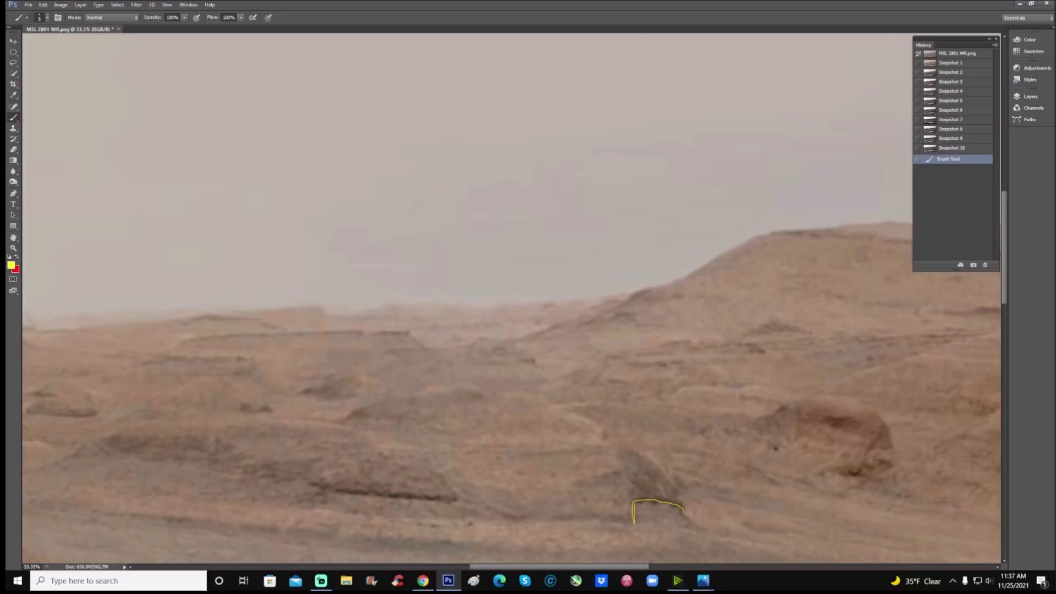
{"action": "key", "text": "ctrl+plus"}
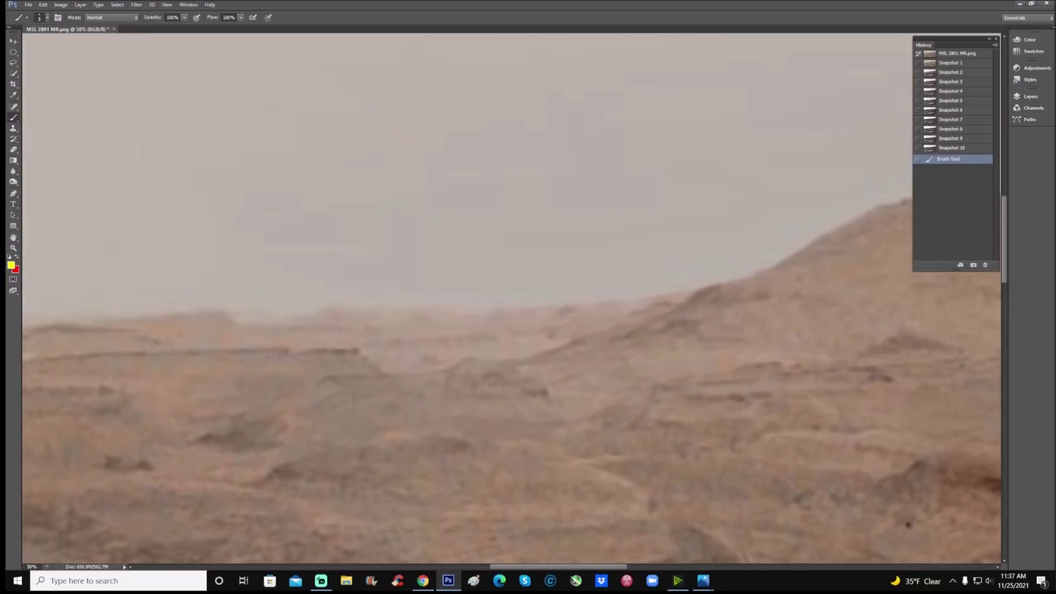
{"action": "mouse_move", "coordinate": [319, 364]}
{"action": "left_mouse_down"}
{"action": "mouse_move", "coordinate": [314, 436]}
{"action": "mouse_move", "coordinate": [432, 424]}
{"action": "left_mouse_up"}
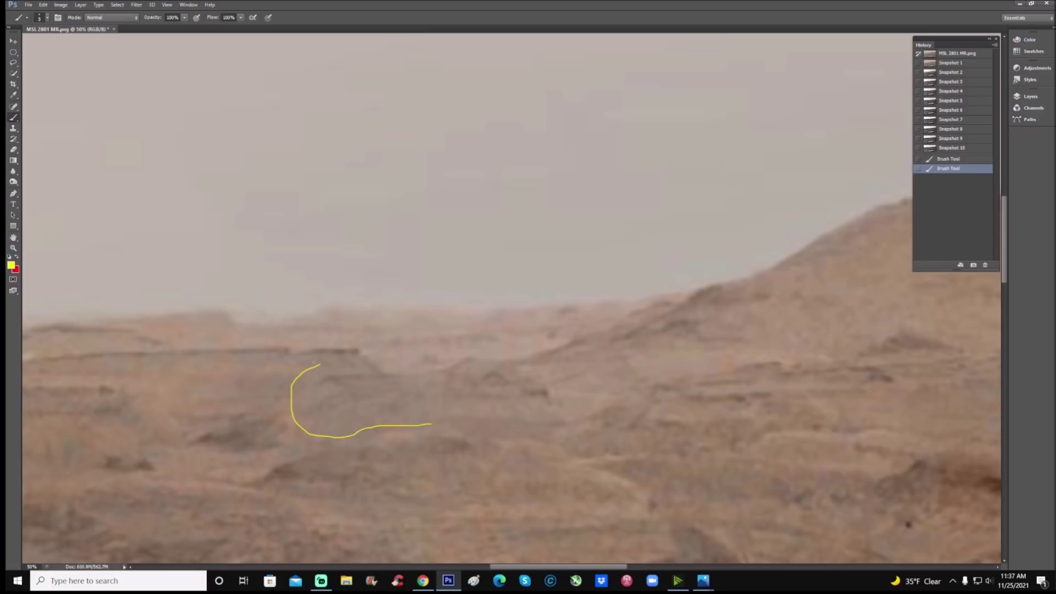
{"action": "left_click_drag", "start_coordinate": [319, 364], "coordinate": [432, 354]}
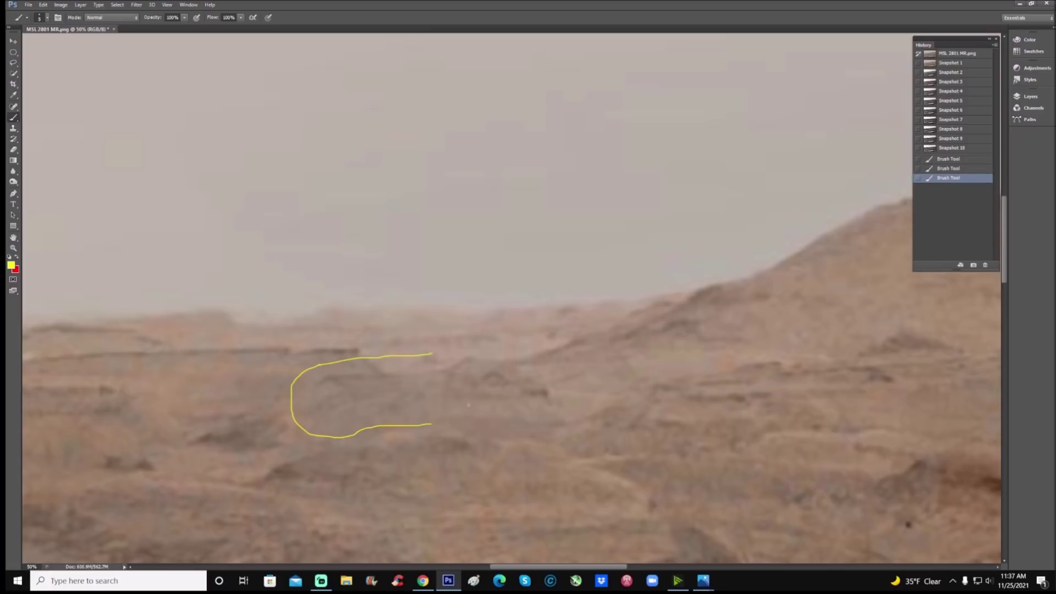
- Redraw the distant dome's arch in yellow, with a small opening inside it
{"action": "left_click_drag", "start_coordinate": [446, 415], "coordinate": [453, 388]}
{"action": "mouse_move", "coordinate": [469, 357]}
{"action": "left_mouse_down"}
{"action": "mouse_move", "coordinate": [528, 356]}
{"action": "mouse_move", "coordinate": [556, 404]}
{"action": "left_mouse_up"}
{"action": "mouse_move", "coordinate": [485, 381]}
{"action": "left_mouse_down"}
{"action": "mouse_move", "coordinate": [509, 380]}
{"action": "mouse_move", "coordinate": [478, 386]}
{"action": "left_mouse_up"}
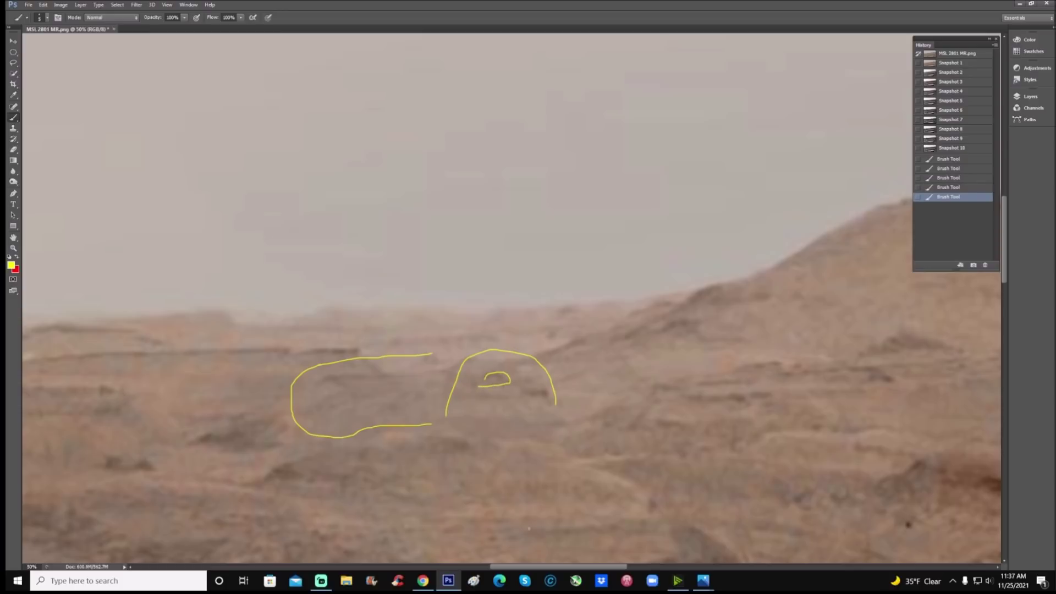
- Outline the flat cap, upper ledge and sloping side of the hazy mound on the far horizon in yellow
{"action": "key", "text": "ctrl+minus"}
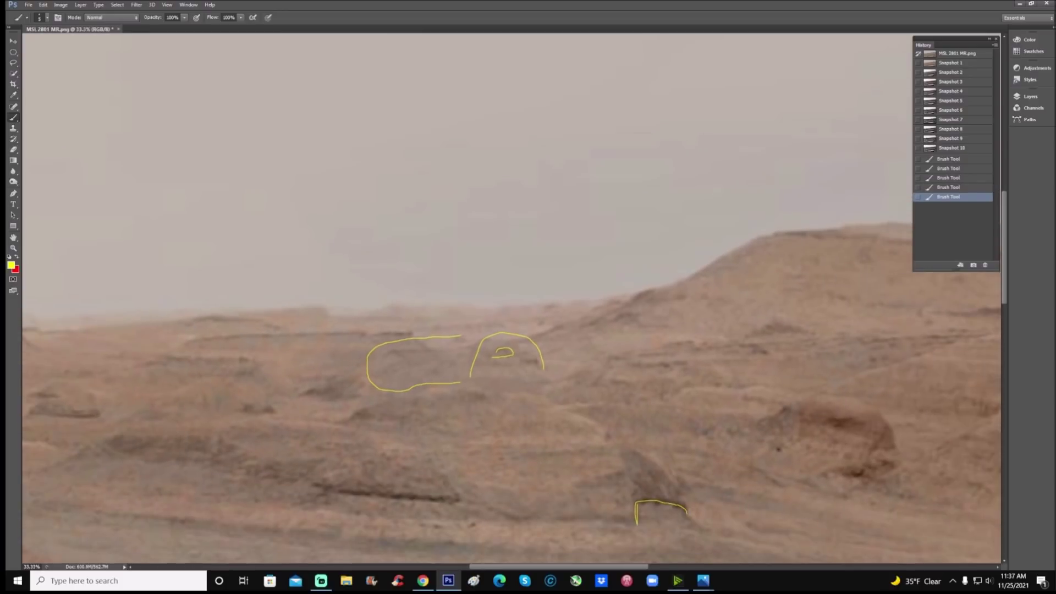
{"action": "left_click_drag", "start_coordinate": [560, 567], "coordinate": [449, 568]}
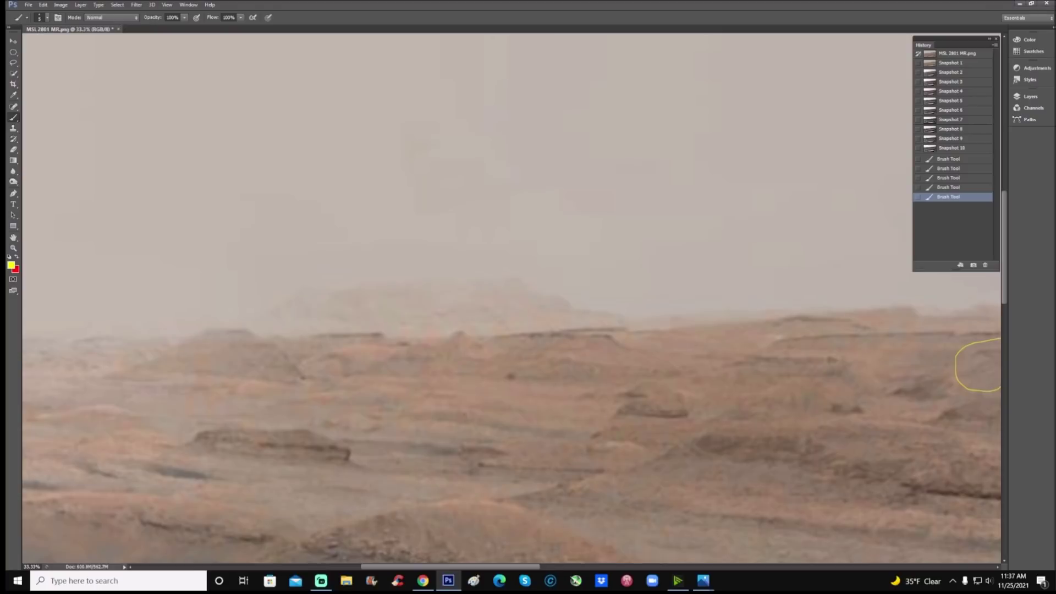
{"action": "left_click_drag", "start_coordinate": [516, 569], "coordinate": [477, 567]}
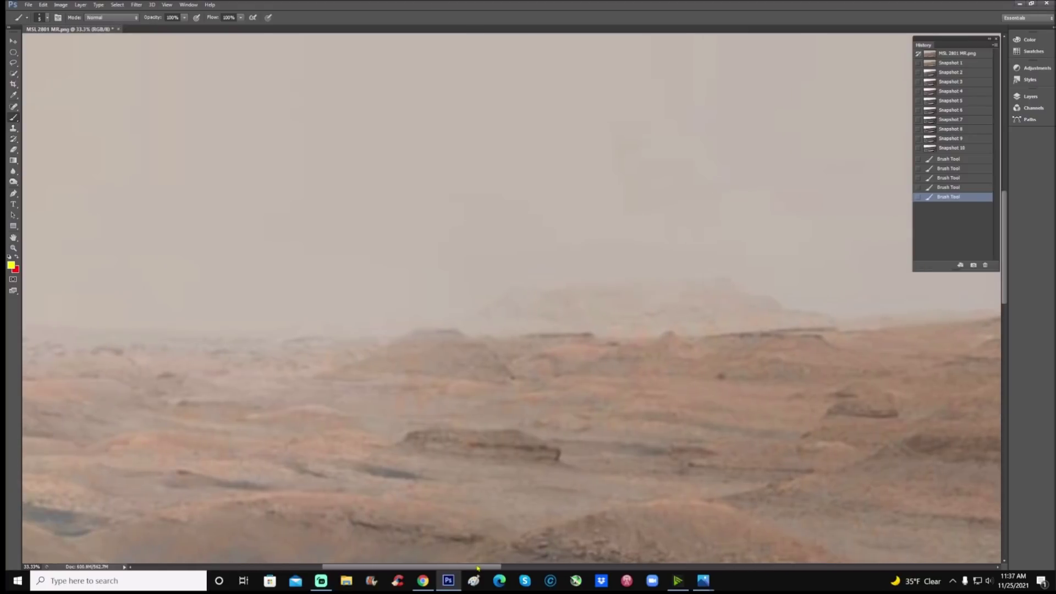
{"action": "key", "text": "ctrl+plus"}
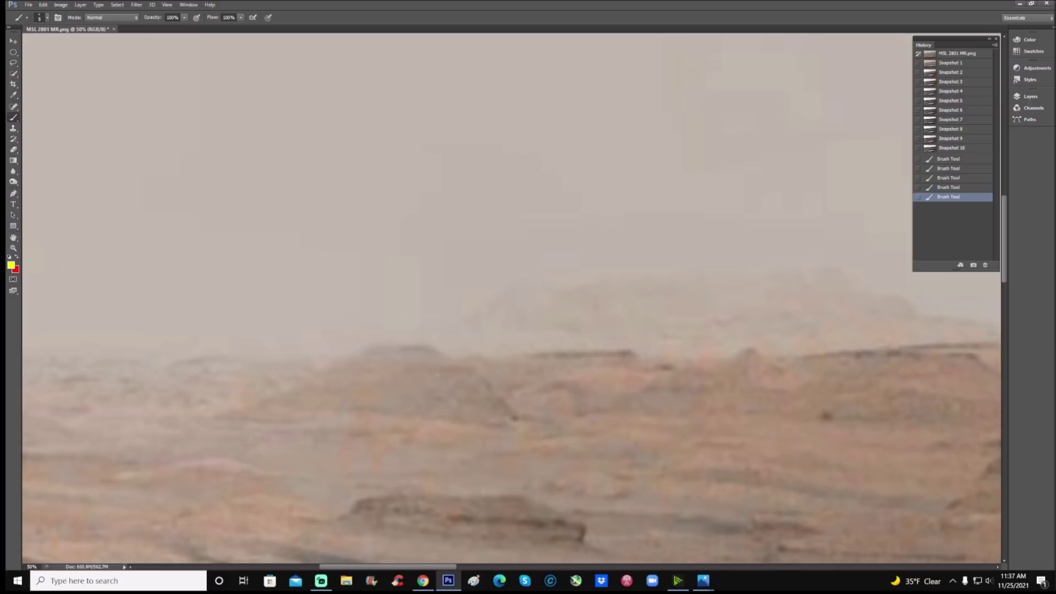
{"action": "mouse_move", "coordinate": [412, 368]}
{"action": "left_mouse_down"}
{"action": "mouse_move", "coordinate": [474, 369]}
{"action": "mouse_move", "coordinate": [510, 419]}
{"action": "left_mouse_up"}
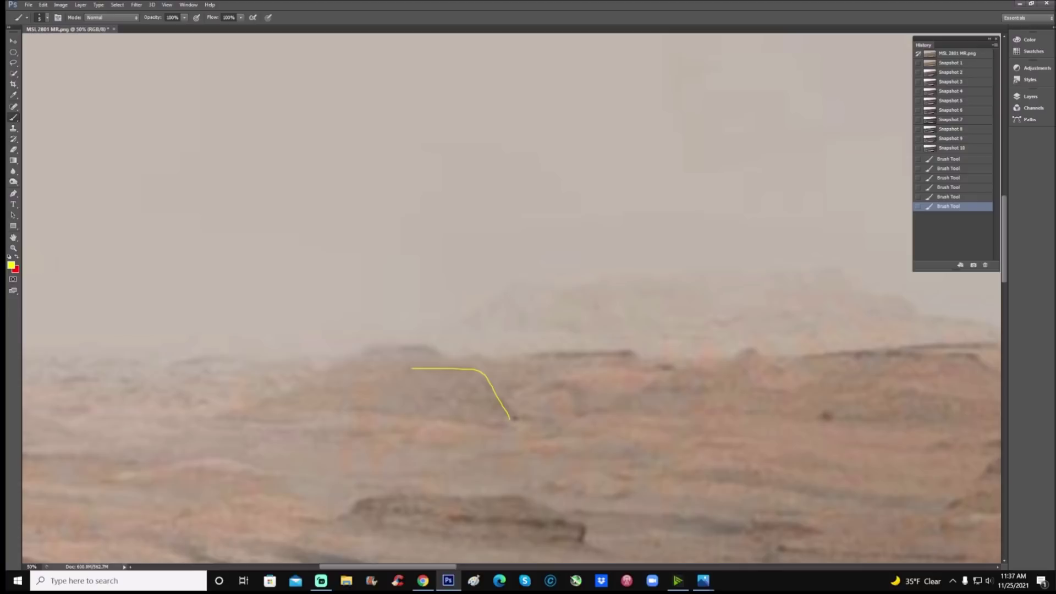
{"action": "left_click_drag", "start_coordinate": [353, 357], "coordinate": [437, 358]}
{"action": "left_click_drag", "start_coordinate": [358, 357], "coordinate": [479, 359]}
- Paint yellow lines along the horizontal layers across the body and base of the hazy mound
{"action": "left_click_drag", "start_coordinate": [319, 380], "coordinate": [448, 381]}
{"action": "left_click_drag", "start_coordinate": [374, 403], "coordinate": [443, 406]}
{"action": "left_click_drag", "start_coordinate": [295, 407], "coordinate": [442, 404]}
{"action": "left_click_drag", "start_coordinate": [345, 400], "coordinate": [500, 389]}
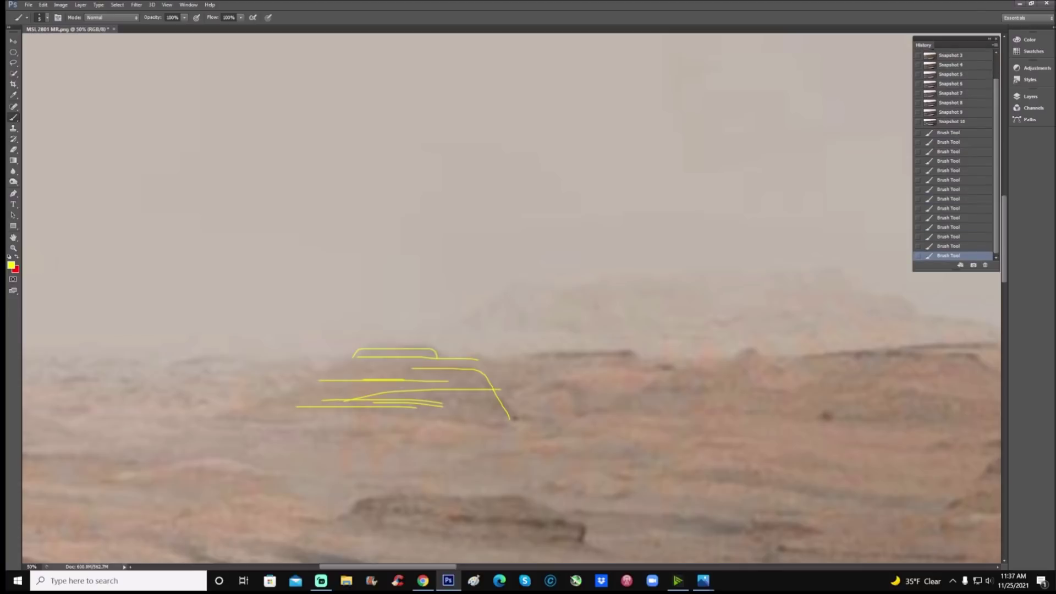
- Revert the image to clear the marks, circle the dark elongated flat-topped rock in yellow and mark a spot on it
{"action": "key", "text": "ctrl+minus"}
{"action": "key", "text": "ctrl+minus"}
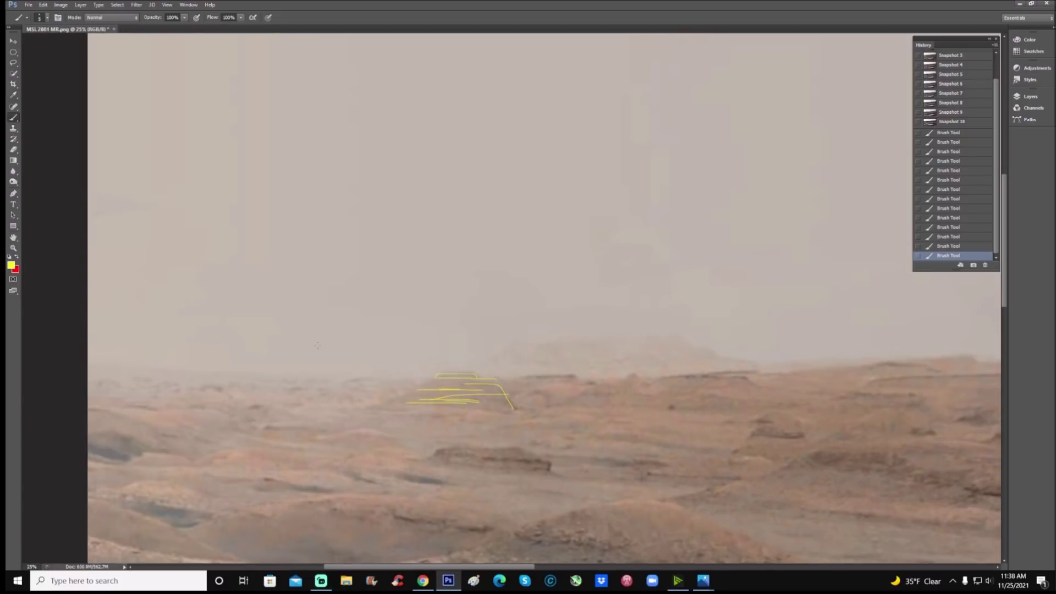
{"action": "key", "text": "F12"}
{"action": "mouse_move", "coordinate": [434, 436]}
{"action": "left_mouse_down"}
{"action": "mouse_move", "coordinate": [465, 495]}
{"action": "mouse_move", "coordinate": [559, 490]}
{"action": "mouse_move", "coordinate": [485, 429]}
{"action": "mouse_move", "coordinate": [416, 441]}
{"action": "left_mouse_up"}
{"action": "scroll", "coordinate": [430, 438], "scroll_direction": "down", "scroll_amount": 3}
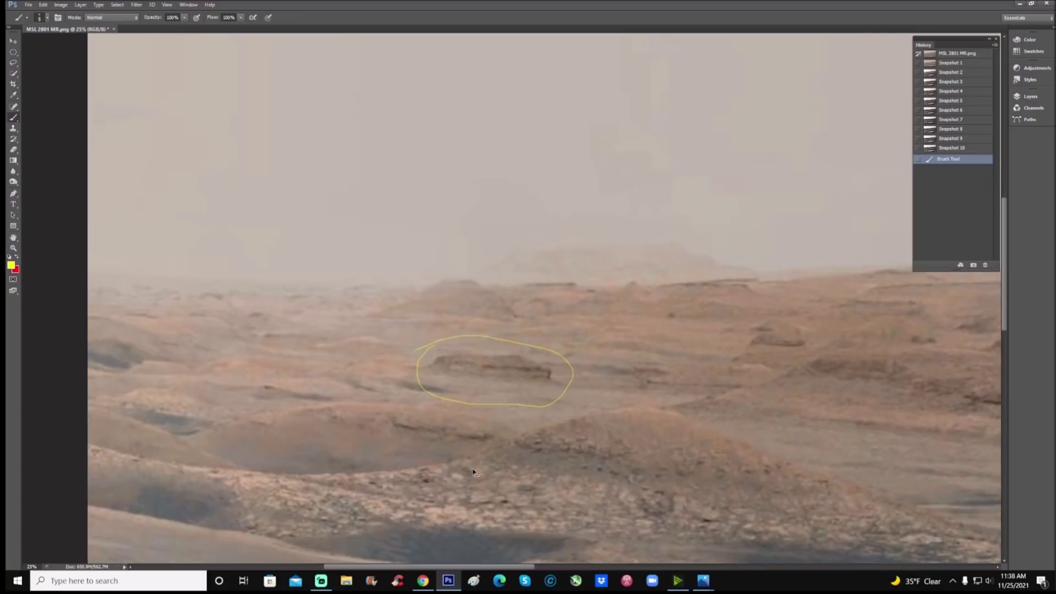
{"action": "key", "text": "ctrl+plus"}
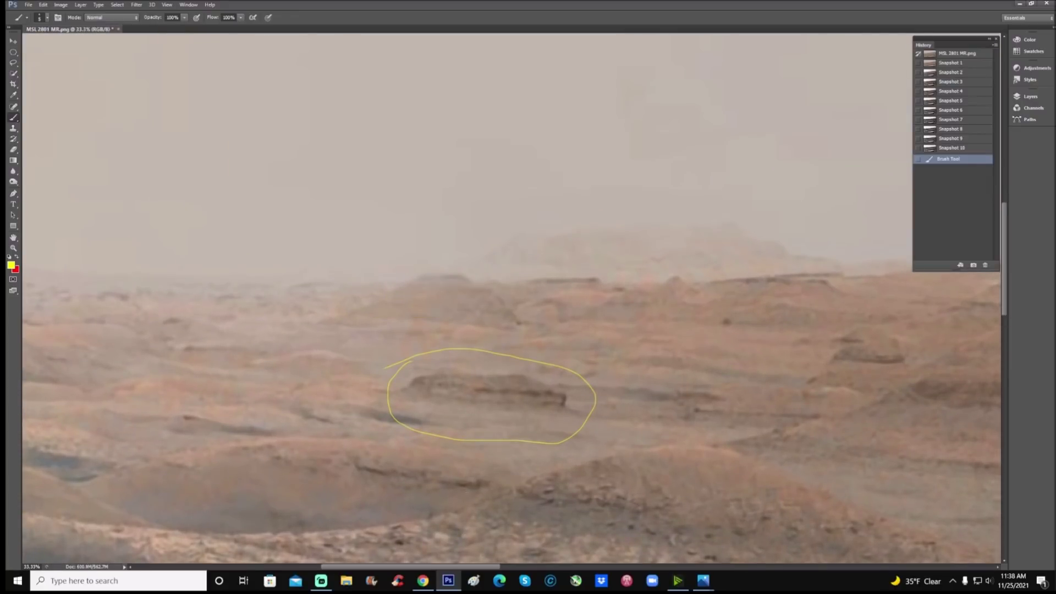
{"action": "mouse_move", "coordinate": [432, 386]}
{"action": "left_mouse_down"}
{"action": "mouse_move", "coordinate": [430, 400]}
{"action": "mouse_move", "coordinate": [561, 410]}
{"action": "mouse_move", "coordinate": [548, 394]}
{"action": "mouse_move", "coordinate": [428, 384]}
{"action": "left_mouse_up"}
- Circle the broad group of mounds and rocks on the hillside around the dark pointed rock in yellow
{"action": "left_click_drag", "start_coordinate": [499, 569], "coordinate": [568, 570]}
{"action": "key", "text": "ctrl+minus"}
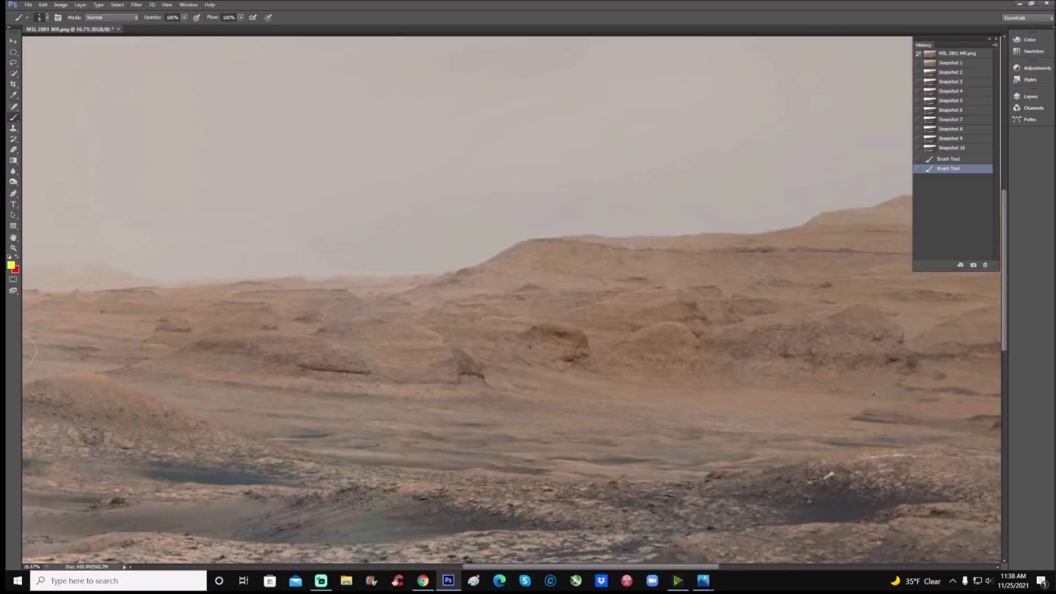
{"action": "mouse_move", "coordinate": [264, 233]}
{"action": "left_mouse_down"}
{"action": "mouse_move", "coordinate": [157, 363]}
{"action": "mouse_move", "coordinate": [744, 434]}
{"action": "mouse_move", "coordinate": [696, 249]}
{"action": "mouse_move", "coordinate": [457, 248]}
{"action": "left_mouse_up"}
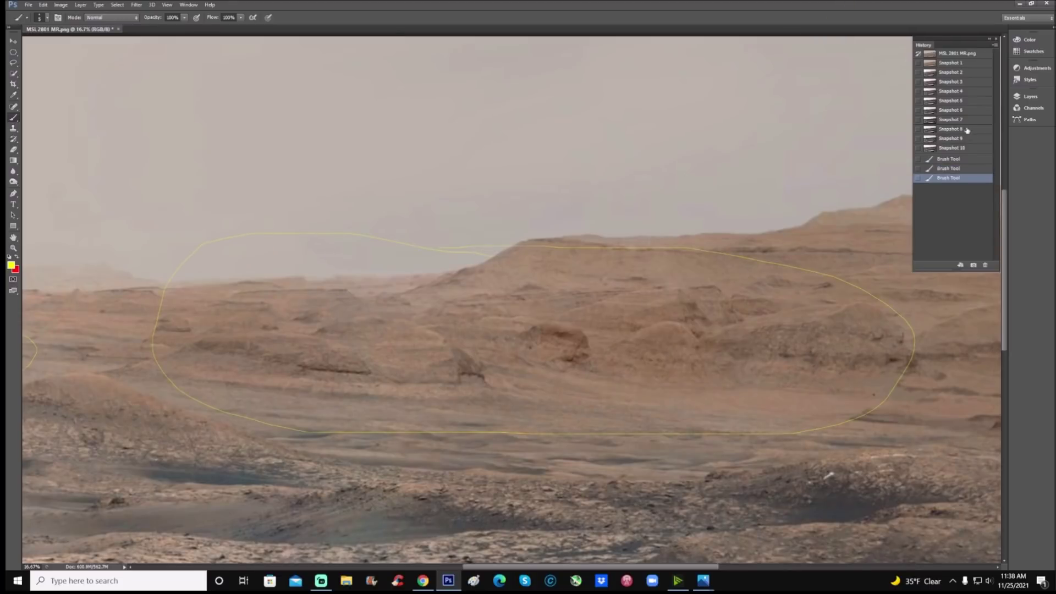
- Revert the image to Snapshot 1 and circle the wide band of distant formations extending up to the dark pointed rock
{"action": "left_click", "coordinate": [965, 64]}
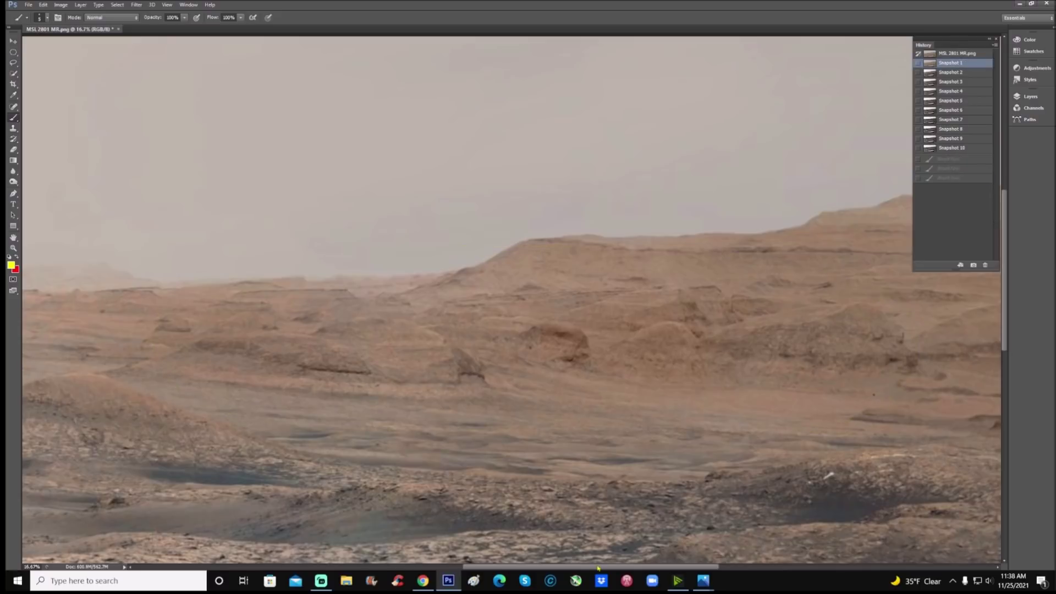
{"action": "left_click_drag", "start_coordinate": [597, 568], "coordinate": [546, 568]}
{"action": "mouse_move", "coordinate": [158, 256]}
{"action": "left_mouse_down"}
{"action": "mouse_move", "coordinate": [649, 380]}
{"action": "mouse_move", "coordinate": [258, 370]}
{"action": "mouse_move", "coordinate": [186, 259]}
{"action": "left_mouse_up"}
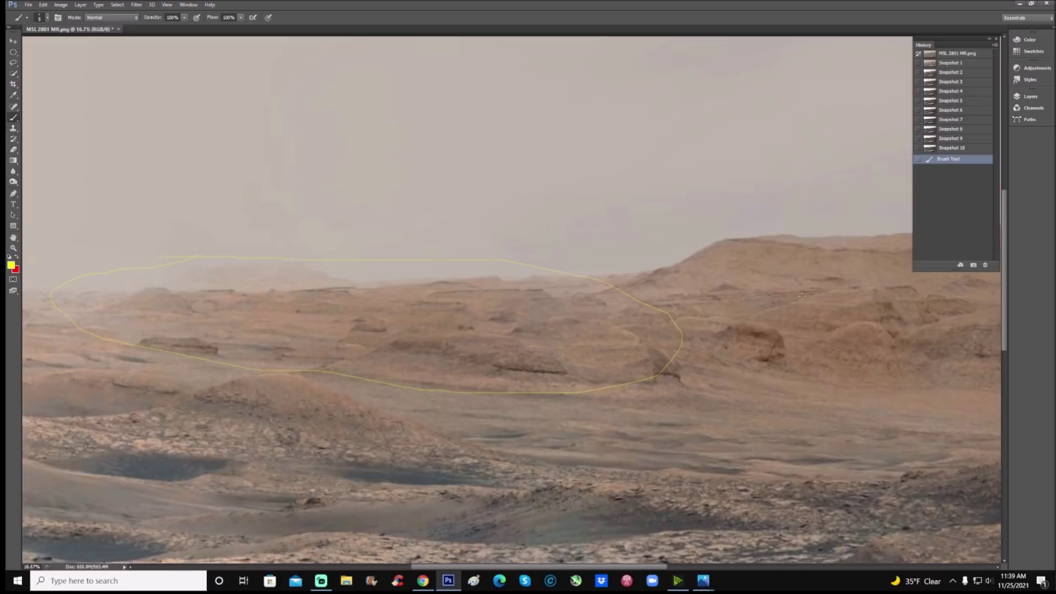
- Switch to the darkened Snapshot 10 and trace the two curved edges of the pale formation in the middle of the layered terrain
{"action": "left_click", "coordinate": [956, 148]}
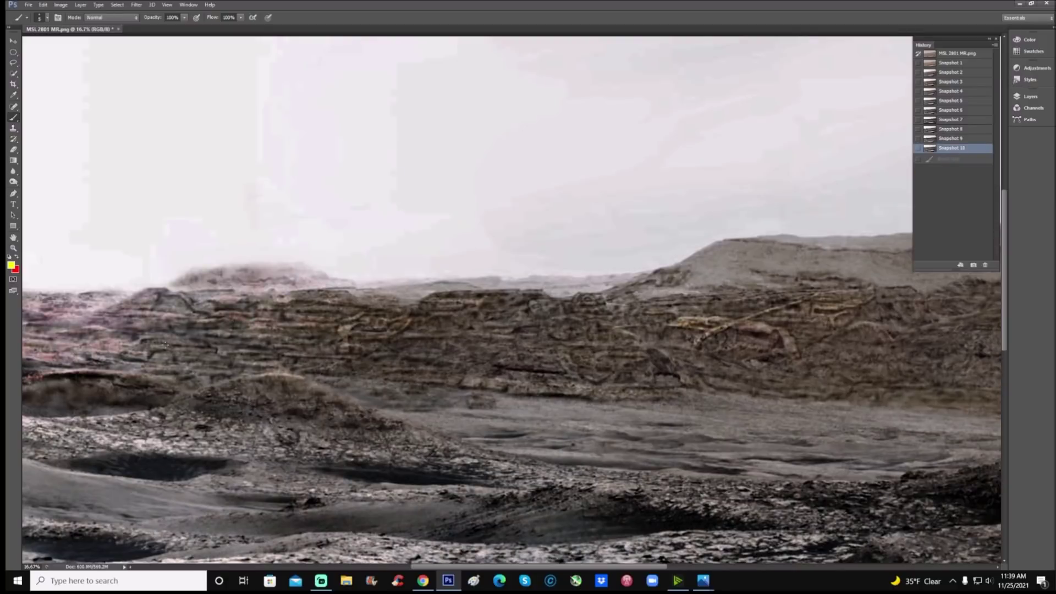
{"action": "left_click", "coordinate": [13, 248]}
{"action": "left_click_drag", "start_coordinate": [715, 357], "coordinate": [615, 355]}
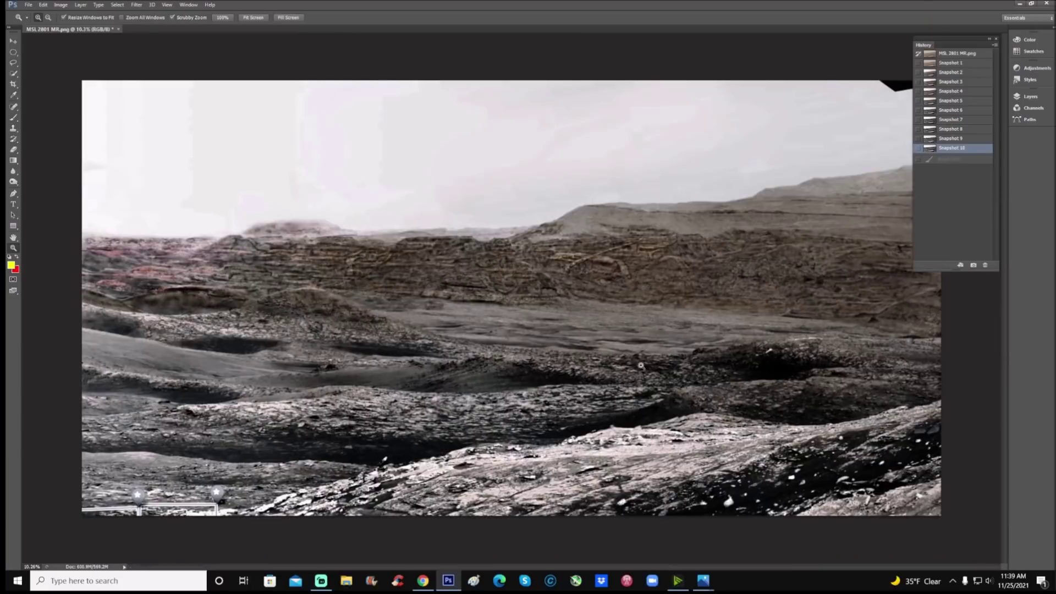
{"action": "left_click_drag", "start_coordinate": [326, 237], "coordinate": [357, 239]}
{"action": "left_click", "coordinate": [14, 118]}
{"action": "left_click_drag", "start_coordinate": [556, 283], "coordinate": [535, 282]}
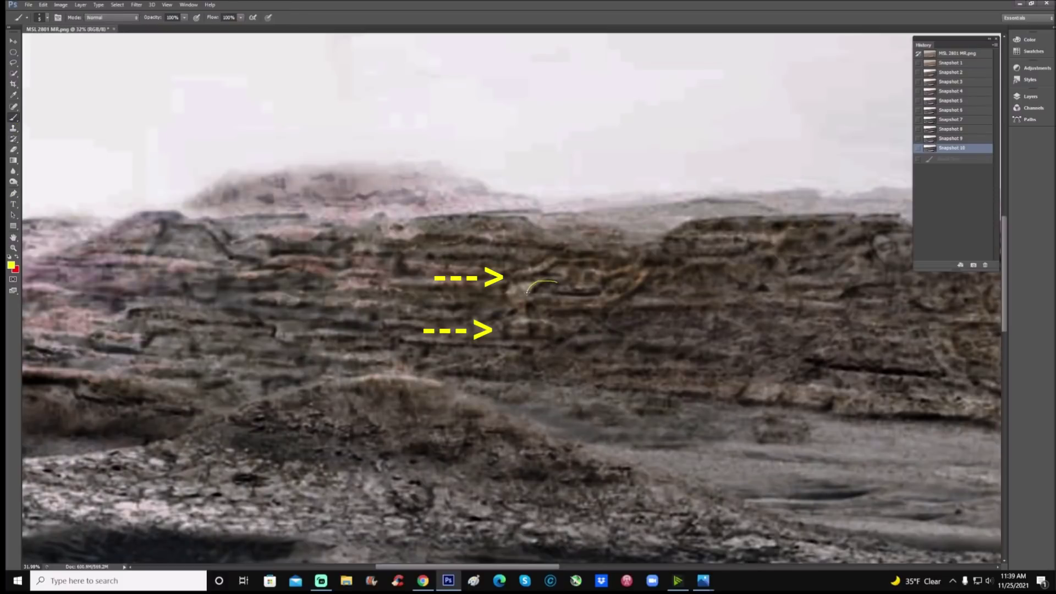
{"action": "left_click_drag", "start_coordinate": [525, 303], "coordinate": [530, 336]}
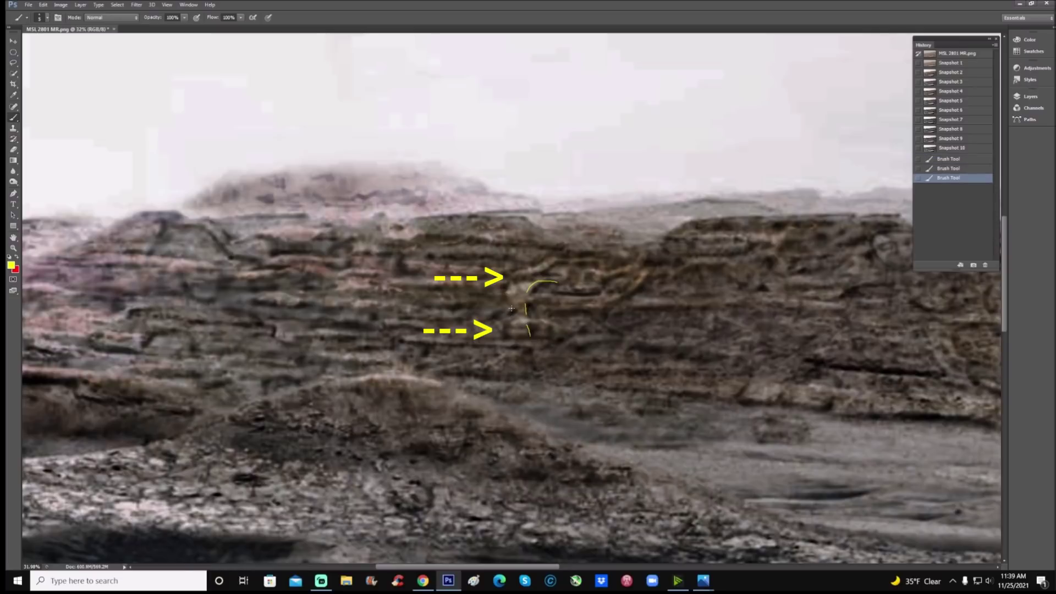
{"action": "left_click_drag", "start_coordinate": [518, 309], "coordinate": [501, 341]}
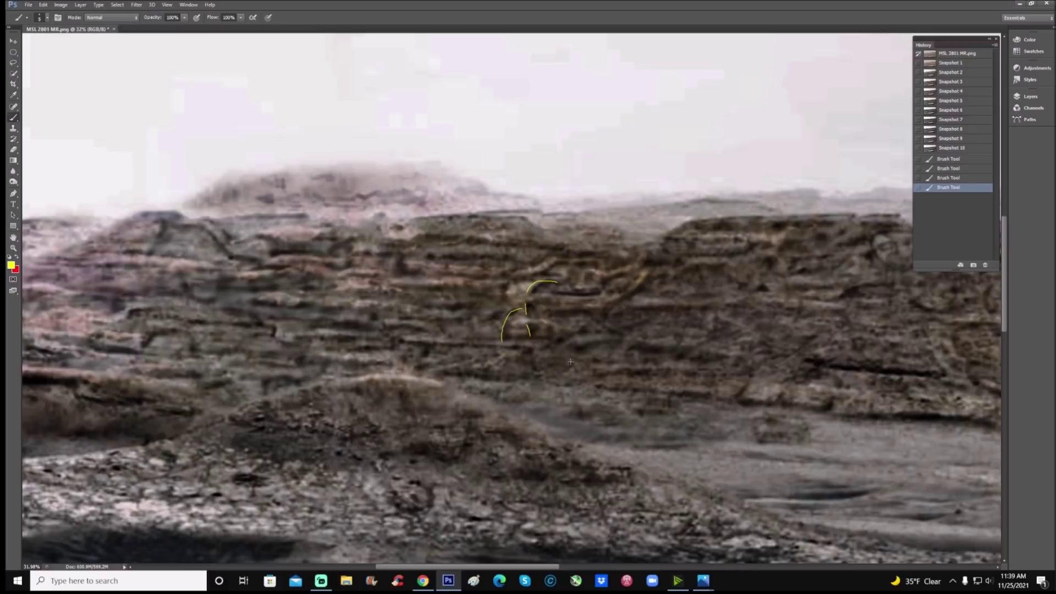
{"action": "left_click_drag", "start_coordinate": [530, 340], "coordinate": [539, 378]}
- Switch to Snapshot 1 and trace the same two curved edges beside the small dark rock in yellow
{"action": "left_click", "coordinate": [978, 62]}
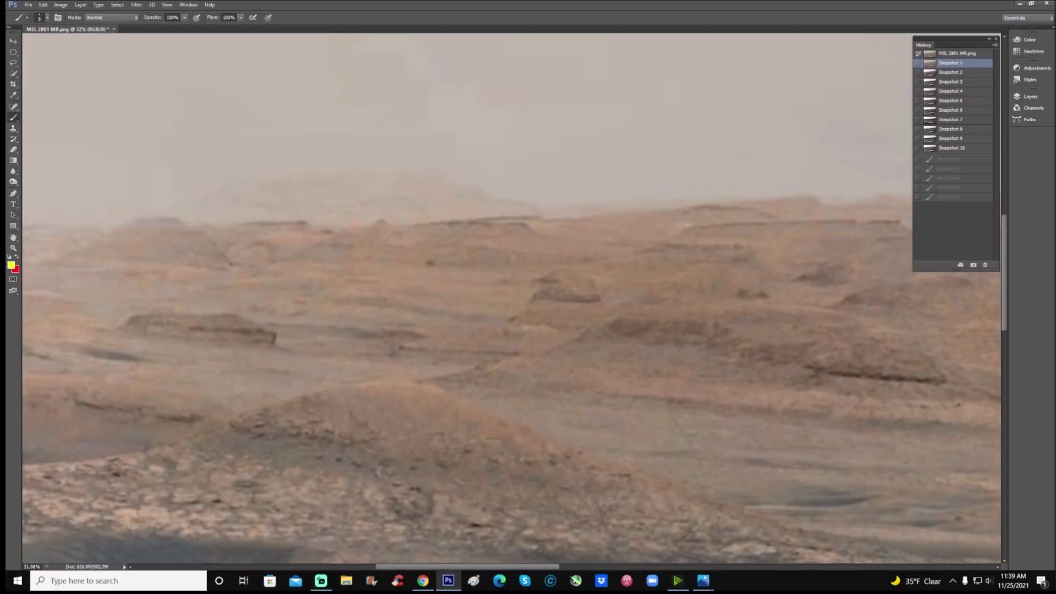
{"action": "mouse_move", "coordinate": [575, 288]}
{"action": "left_mouse_down"}
{"action": "mouse_move", "coordinate": [538, 289]}
{"action": "mouse_move", "coordinate": [527, 321]}
{"action": "mouse_move", "coordinate": [531, 391]}
{"action": "left_mouse_up"}
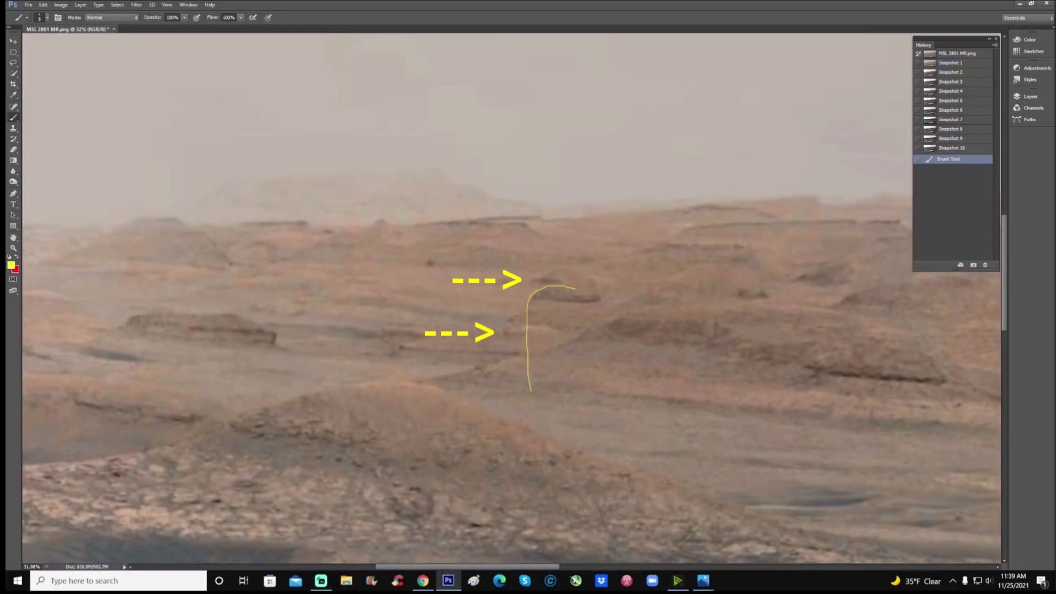
{"action": "left_click_drag", "start_coordinate": [516, 316], "coordinate": [500, 340]}
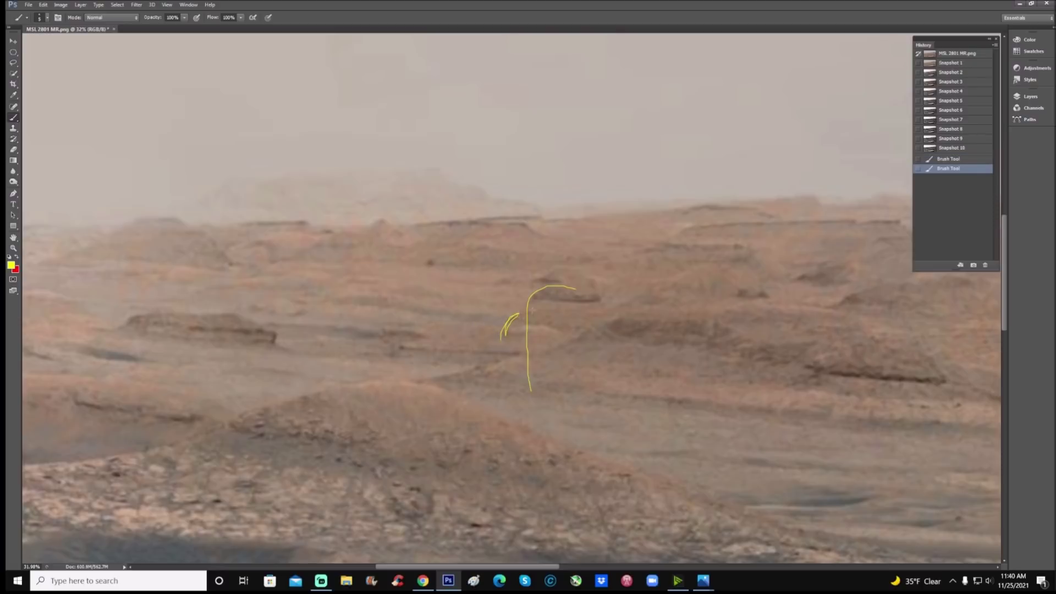
{"action": "left_click", "coordinate": [530, 312]}
- Circle the pale curved formation on Snapshot 10, restore the snapshot and mark the structure around the adjoining dark slit
{"action": "left_click", "coordinate": [951, 147]}
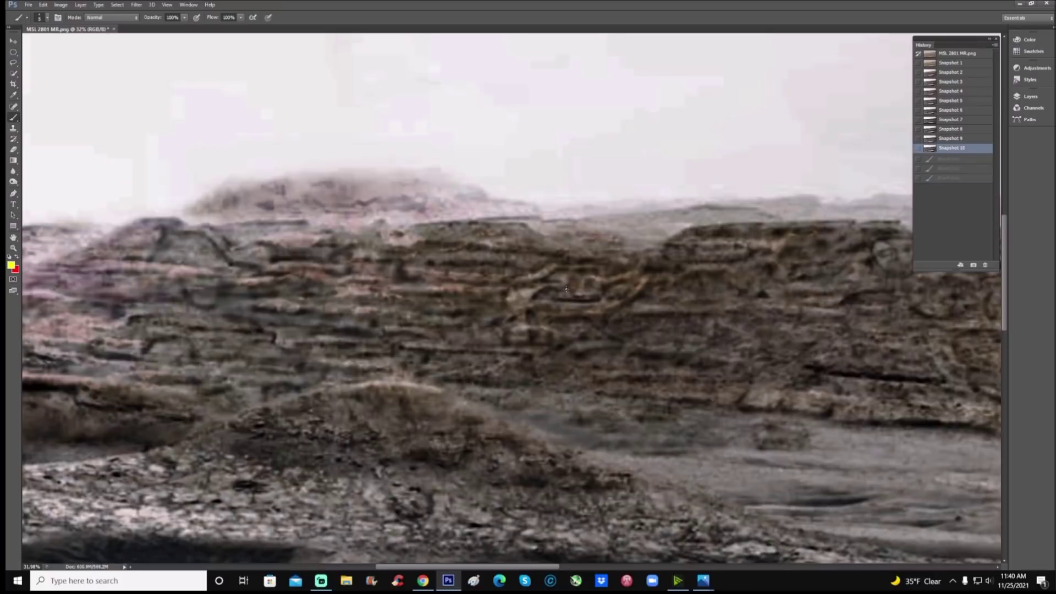
{"action": "mouse_move", "coordinate": [532, 278]}
{"action": "left_mouse_down"}
{"action": "mouse_move", "coordinate": [508, 283]}
{"action": "mouse_move", "coordinate": [464, 343]}
{"action": "mouse_move", "coordinate": [530, 413]}
{"action": "mouse_move", "coordinate": [571, 280]}
{"action": "mouse_move", "coordinate": [487, 286]}
{"action": "left_mouse_up"}
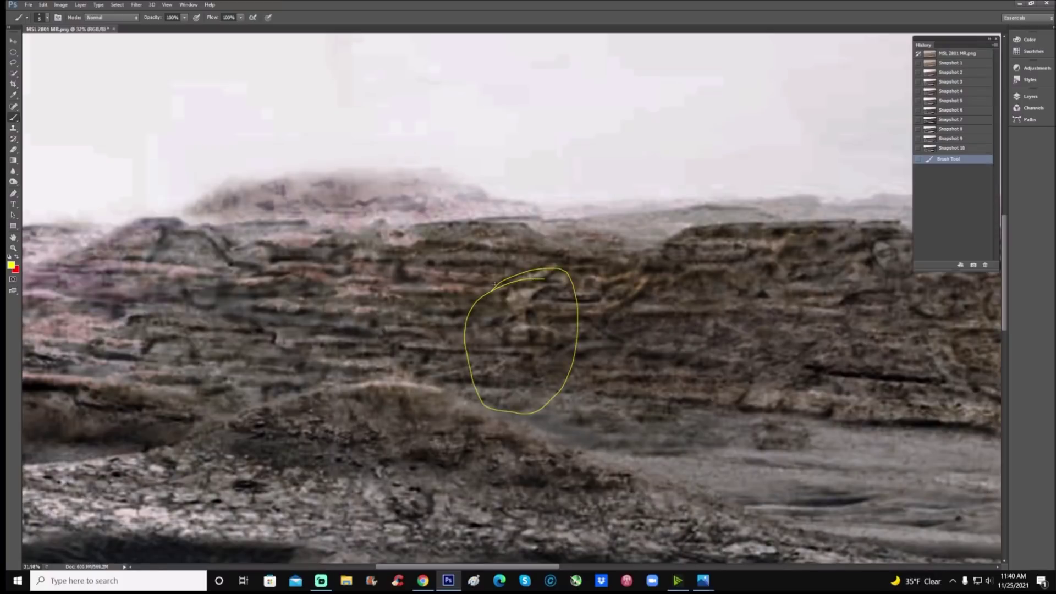
{"action": "left_click", "coordinate": [956, 149]}
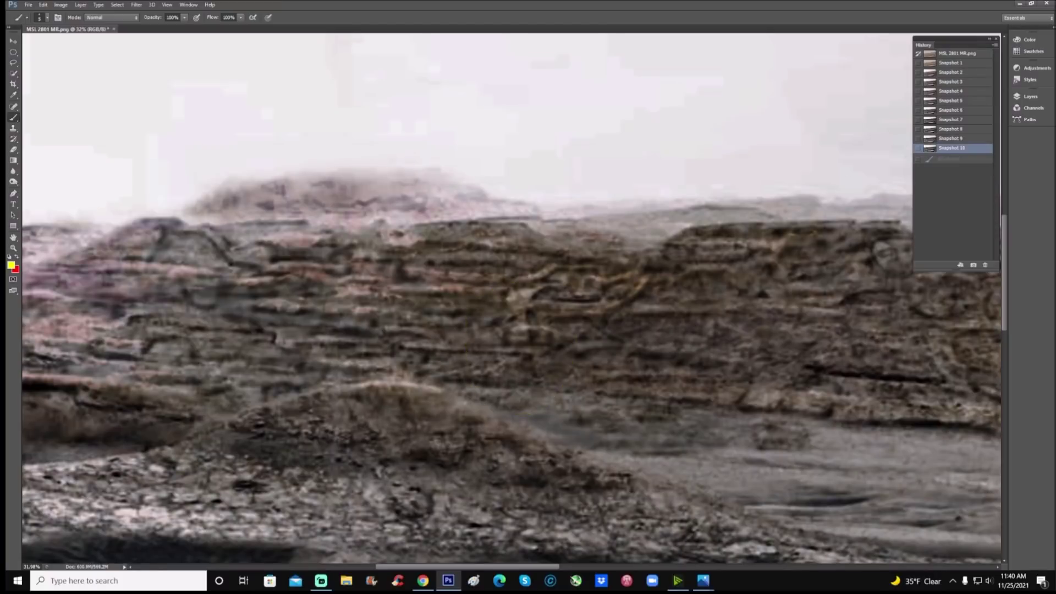
{"action": "mouse_move", "coordinate": [573, 239]}
{"action": "left_mouse_down"}
{"action": "mouse_move", "coordinate": [546, 240]}
{"action": "mouse_move", "coordinate": [496, 288]}
{"action": "mouse_move", "coordinate": [619, 280]}
{"action": "mouse_move", "coordinate": [555, 245]}
{"action": "left_mouse_up"}
{"action": "mouse_move", "coordinate": [582, 288]}
{"action": "left_mouse_down"}
{"action": "mouse_move", "coordinate": [588, 273]}
{"action": "mouse_move", "coordinate": [619, 279]}
{"action": "left_mouse_up"}
- Switch to Snapshot 1, circle the small dark rock and trace the top of the large mound beside it in yellow
{"action": "left_click", "coordinate": [974, 63]}
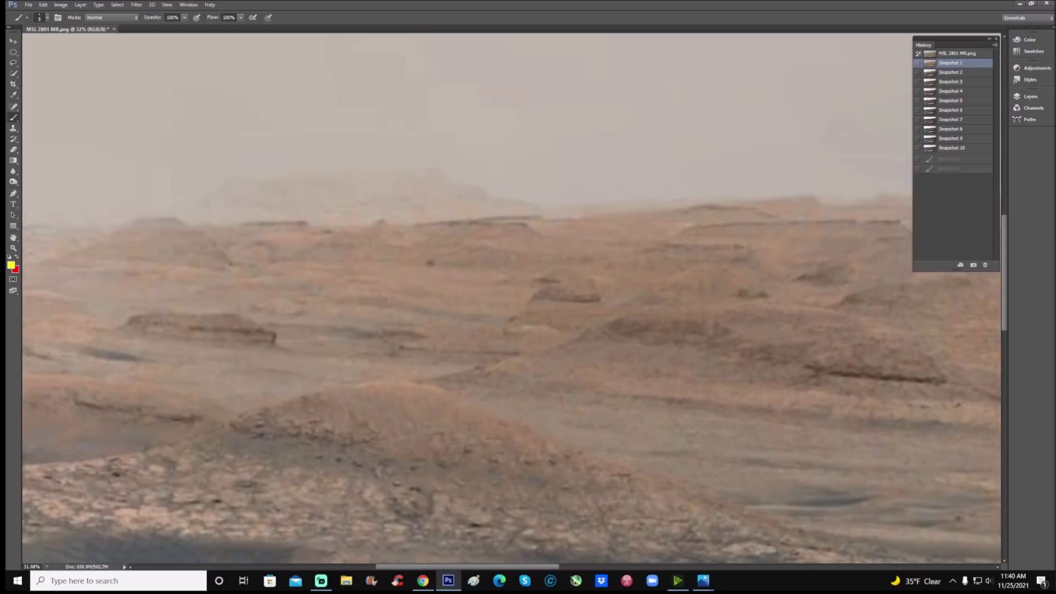
{"action": "mouse_move", "coordinate": [506, 260]}
{"action": "left_mouse_down"}
{"action": "mouse_move", "coordinate": [553, 313]}
{"action": "mouse_move", "coordinate": [503, 259]}
{"action": "left_mouse_up"}
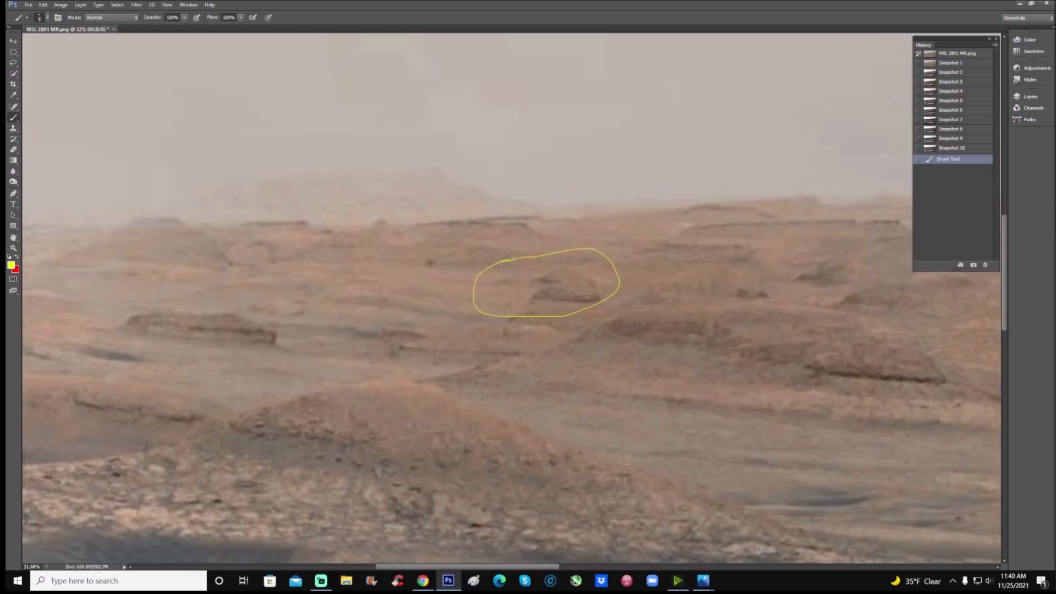
{"action": "mouse_move", "coordinate": [521, 352]}
{"action": "left_mouse_down"}
{"action": "mouse_move", "coordinate": [638, 307]}
{"action": "mouse_move", "coordinate": [783, 307]}
{"action": "mouse_move", "coordinate": [863, 318]}
{"action": "mouse_move", "coordinate": [895, 346]}
{"action": "left_mouse_up"}
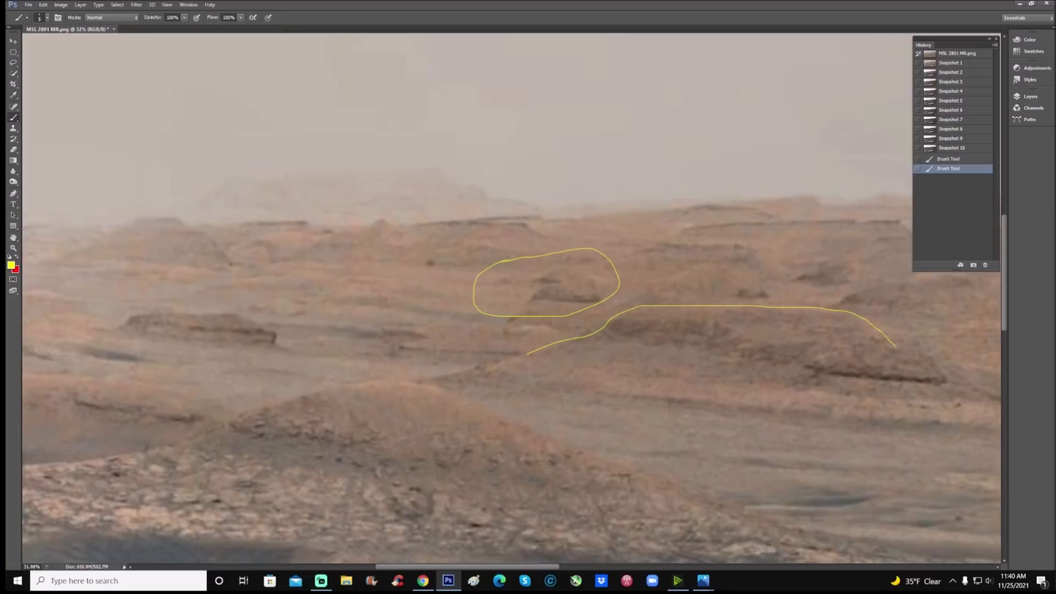
- Paint five mostly horizontal yellow lines along the terrain layers around the circled rock, the longest spanning the plain
{"action": "left_click_drag", "start_coordinate": [345, 299], "coordinate": [523, 299]}
{"action": "left_click_drag", "start_coordinate": [349, 261], "coordinate": [544, 260]}
{"action": "left_click_drag", "start_coordinate": [328, 330], "coordinate": [541, 348]}
{"action": "left_click_drag", "start_coordinate": [406, 323], "coordinate": [548, 323]}
{"action": "left_click_drag", "start_coordinate": [634, 286], "coordinate": [68, 292]}
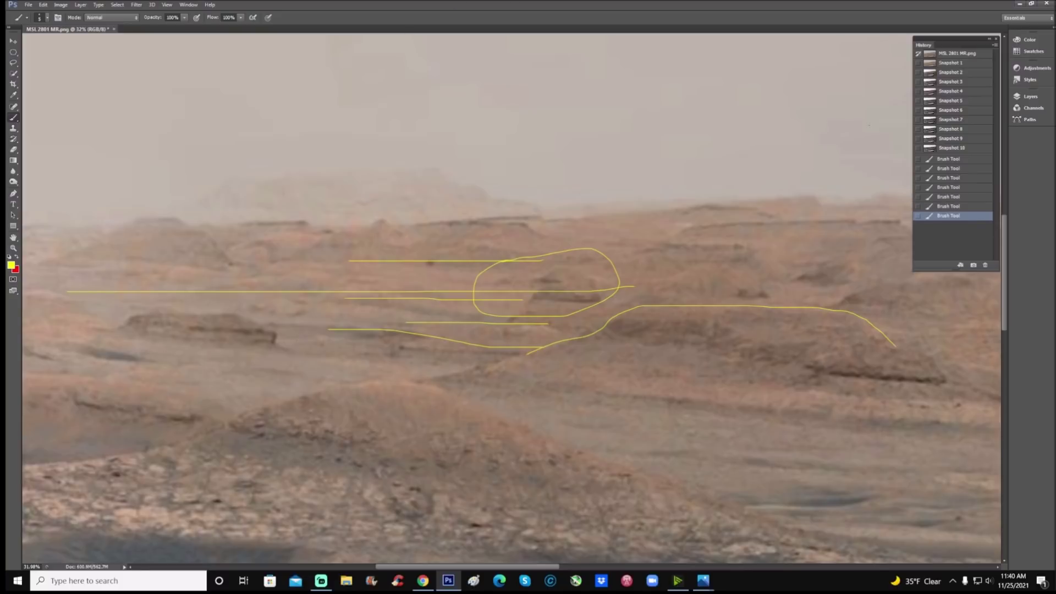
- Clear the marks, restore Snapshot 10 and circle the flat-capped mound on the far horizon in yellow
{"action": "left_click", "coordinate": [954, 63]}
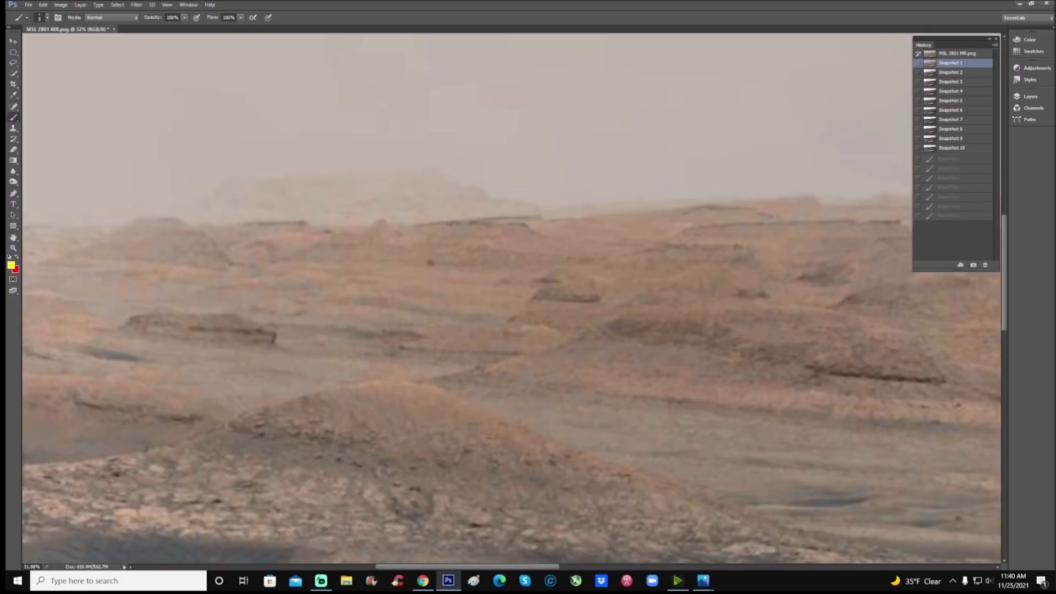
{"action": "left_click", "coordinate": [984, 148]}
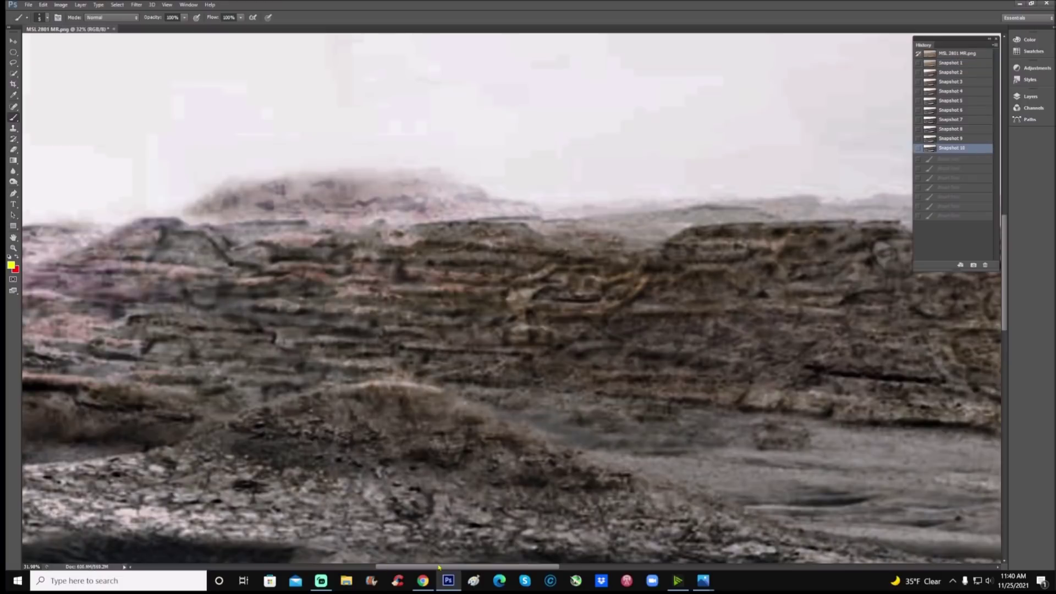
{"action": "left_click_drag", "start_coordinate": [438, 567], "coordinate": [392, 567]}
{"action": "mouse_move", "coordinate": [446, 207]}
{"action": "left_mouse_down"}
{"action": "mouse_move", "coordinate": [375, 242]}
{"action": "mouse_move", "coordinate": [400, 306]}
{"action": "mouse_move", "coordinate": [525, 314]}
{"action": "mouse_move", "coordinate": [524, 263]}
{"action": "mouse_move", "coordinate": [484, 222]}
{"action": "mouse_move", "coordinate": [446, 207]}
{"action": "left_mouse_up"}
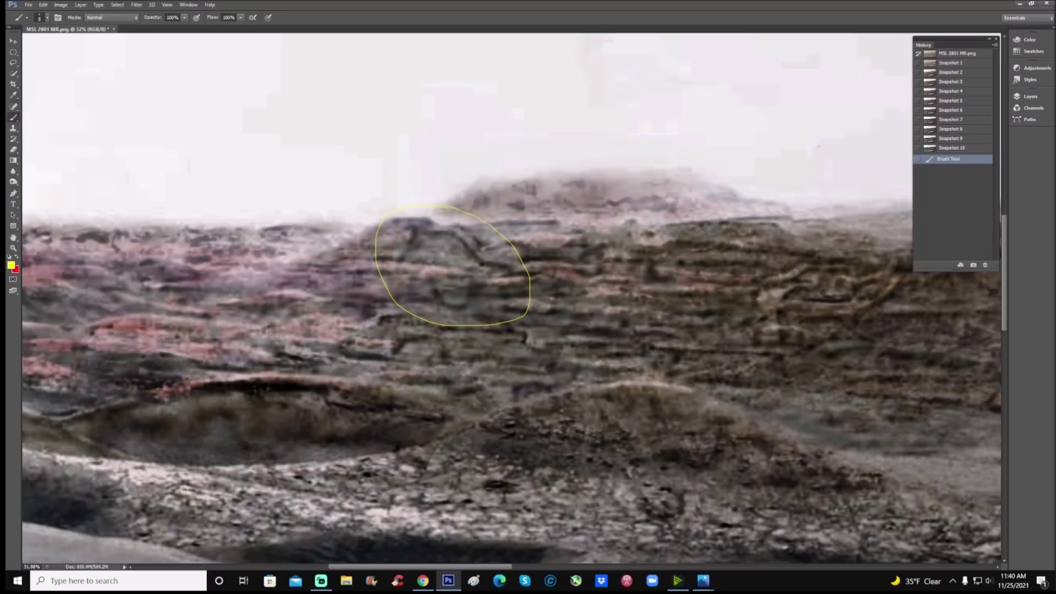
- Revert the image to Snapshot 1 and trace the far mound's flat cap, upper ledge and sloping edge in yellow
{"action": "left_click", "coordinate": [956, 63]}
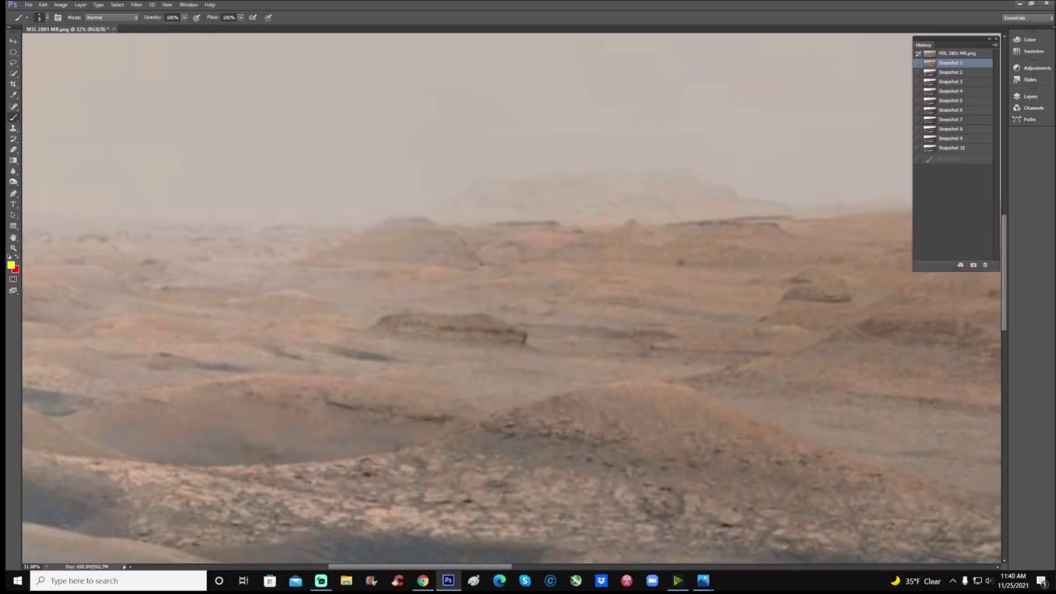
{"action": "mouse_move", "coordinate": [423, 218]}
{"action": "left_mouse_down"}
{"action": "mouse_move", "coordinate": [460, 231]}
{"action": "mouse_move", "coordinate": [482, 265]}
{"action": "left_mouse_up"}
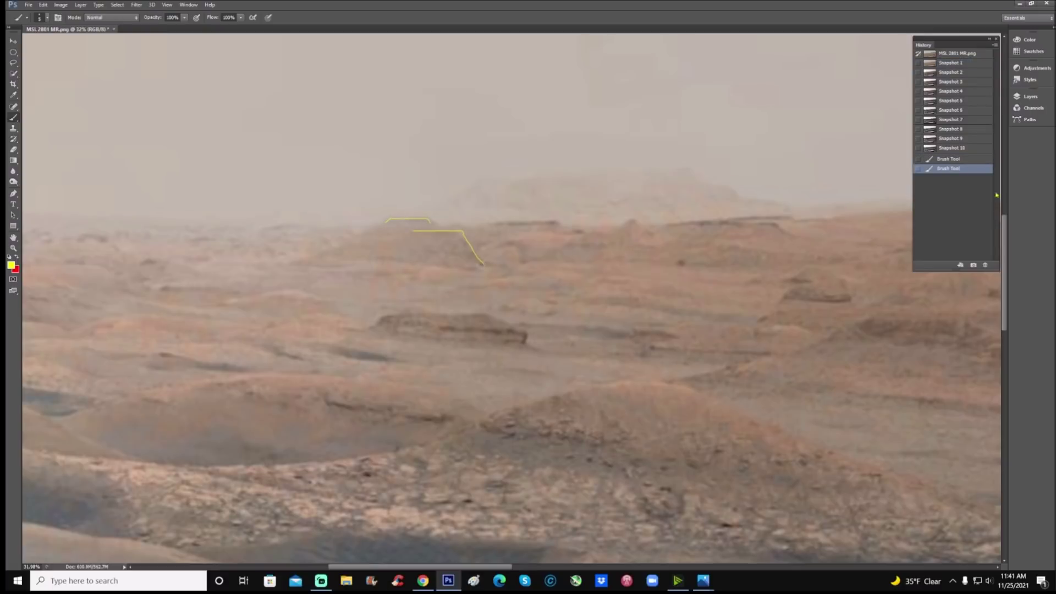
- Switch to Snapshot 10 and trace the flat cap and the upper part of the sloping edge of the far mound
{"action": "left_click", "coordinate": [972, 148]}
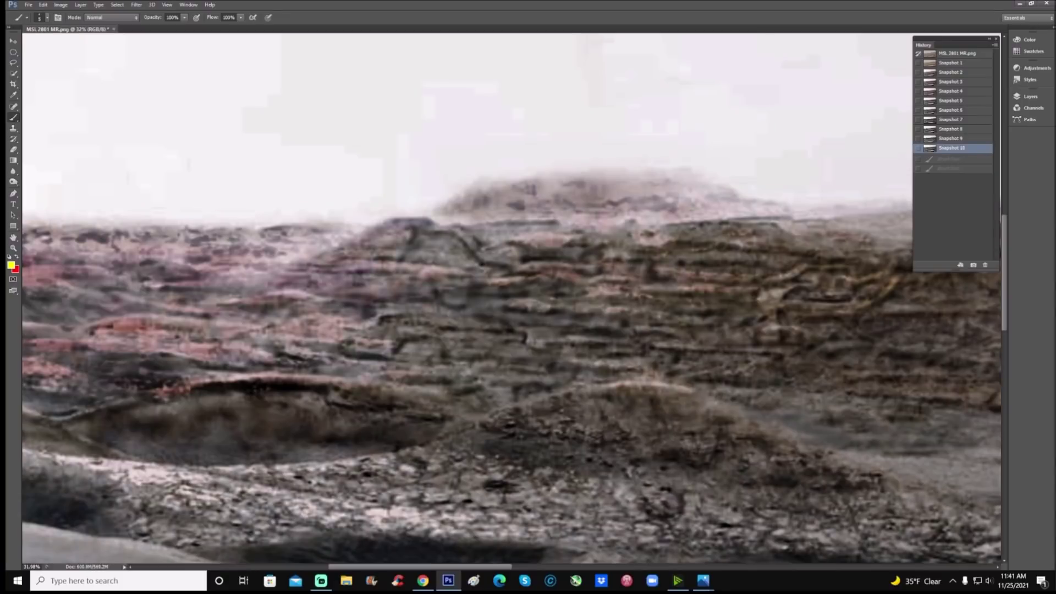
{"action": "left_click_drag", "start_coordinate": [450, 224], "coordinate": [478, 245]}
{"action": "left_click_drag", "start_coordinate": [384, 225], "coordinate": [434, 226]}
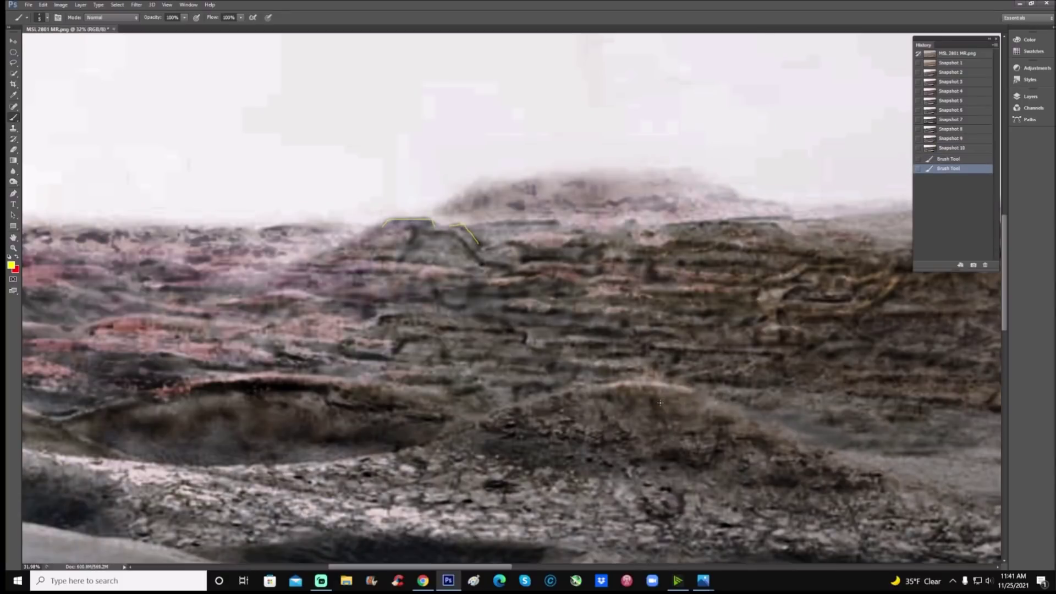
- Restore Snapshot 10, outline the notched face-like rock below the flat ledge, and paint a horizontal line from its top to the neighbouring dome's edge
{"action": "left_click", "coordinate": [936, 150]}
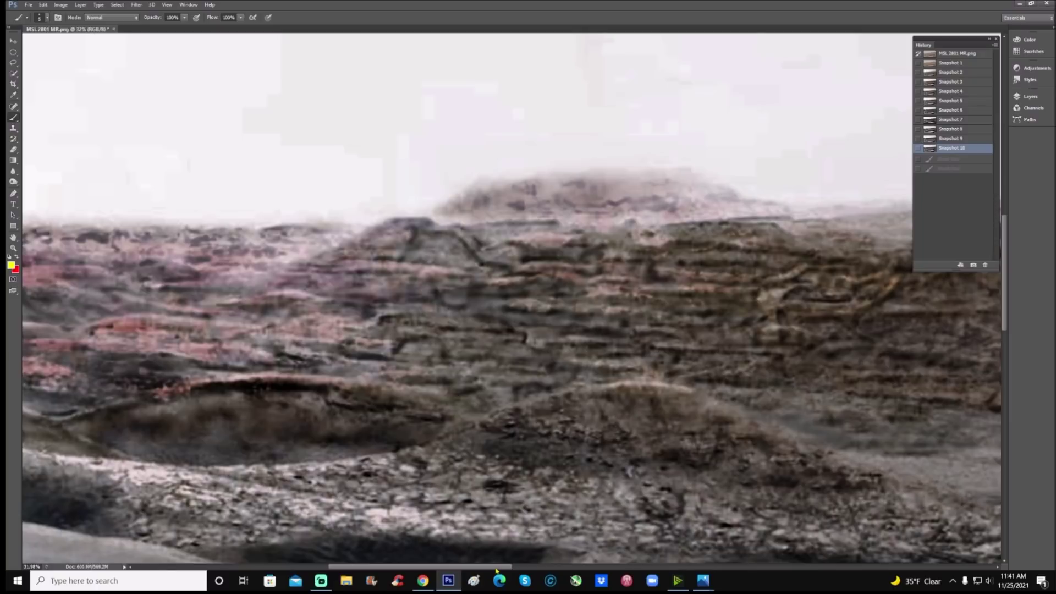
{"action": "left_click_drag", "start_coordinate": [495, 572], "coordinate": [584, 556]}
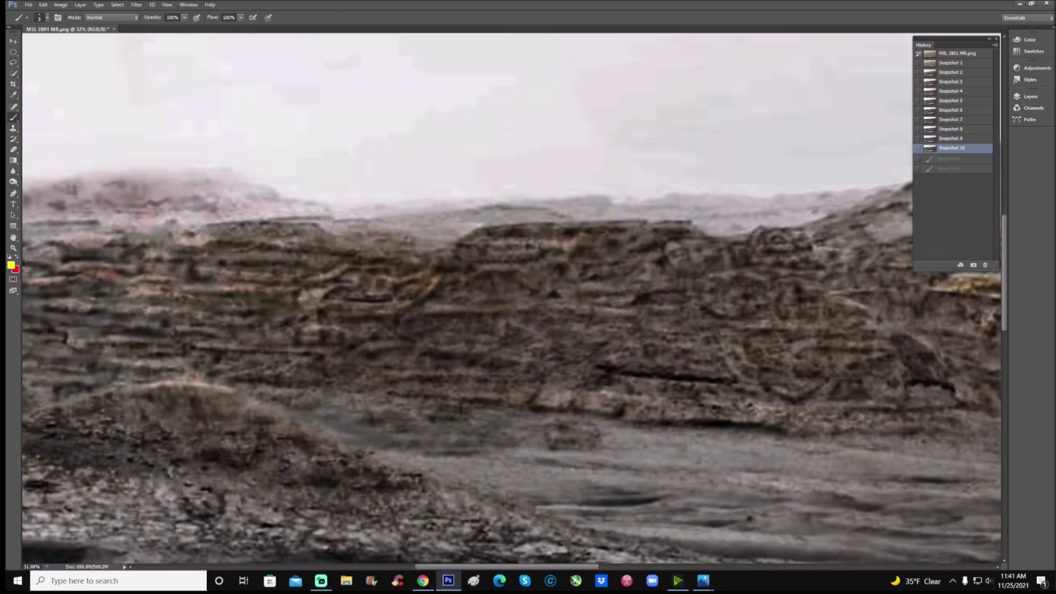
{"action": "key", "text": "z"}
{"action": "left_click_drag", "start_coordinate": [158, 154], "coordinate": [159, 155]}
{"action": "left_click", "coordinate": [14, 117]}
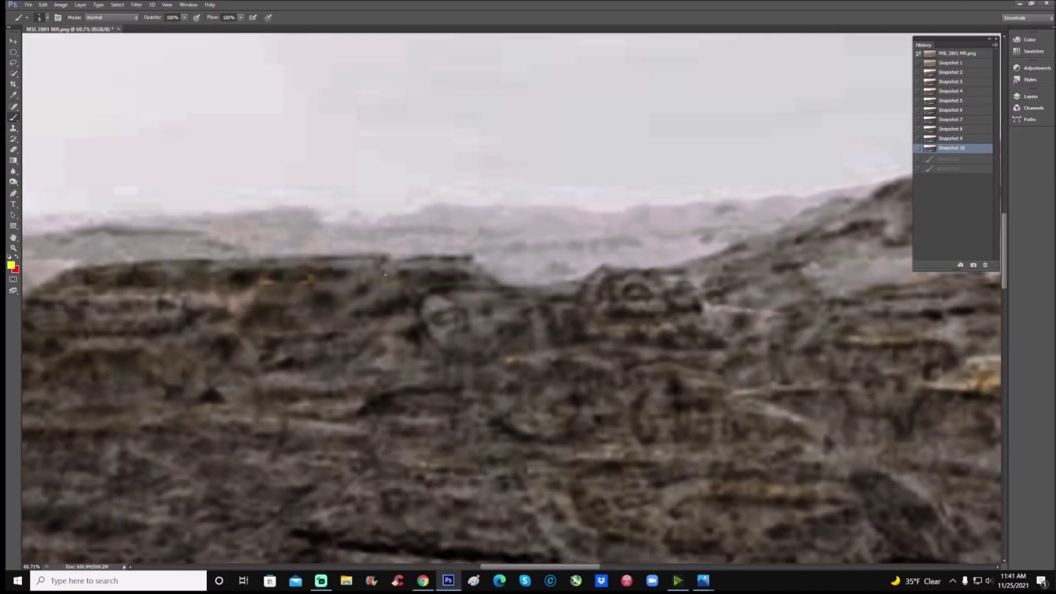
{"action": "mouse_move", "coordinate": [429, 292]}
{"action": "left_mouse_down"}
{"action": "mouse_move", "coordinate": [422, 322]}
{"action": "mouse_move", "coordinate": [453, 352]}
{"action": "left_mouse_up"}
{"action": "left_click_drag", "start_coordinate": [431, 289], "coordinate": [469, 318]}
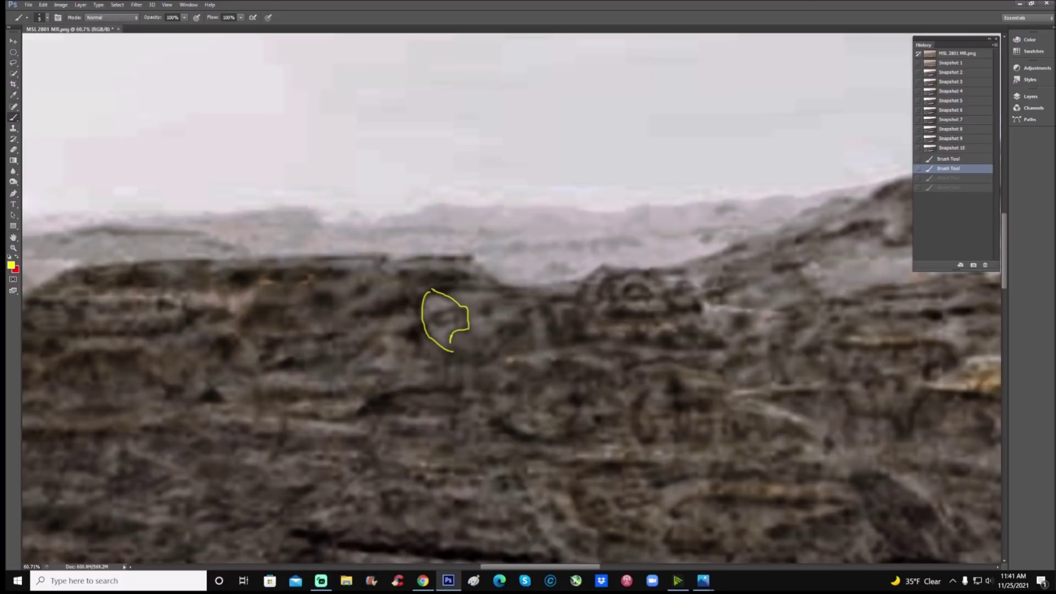
{"action": "mouse_move", "coordinate": [431, 289]}
{"action": "left_mouse_down"}
{"action": "mouse_move", "coordinate": [558, 289]}
{"action": "mouse_move", "coordinate": [600, 264]}
{"action": "mouse_move", "coordinate": [583, 291]}
{"action": "mouse_move", "coordinate": [598, 332]}
{"action": "left_mouse_up"}
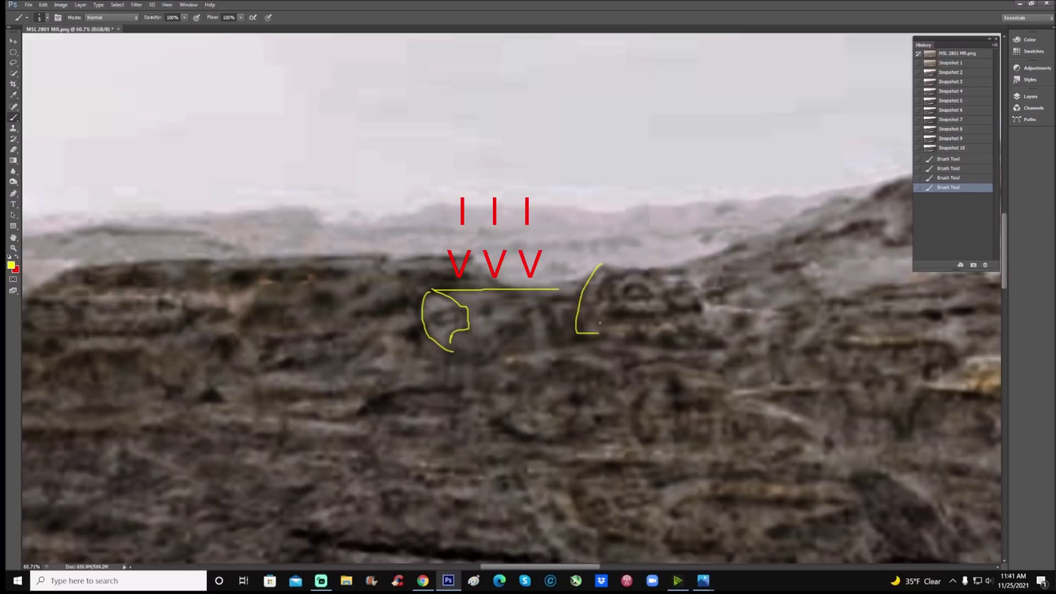
{"action": "left_click_drag", "start_coordinate": [602, 262], "coordinate": [630, 253]}
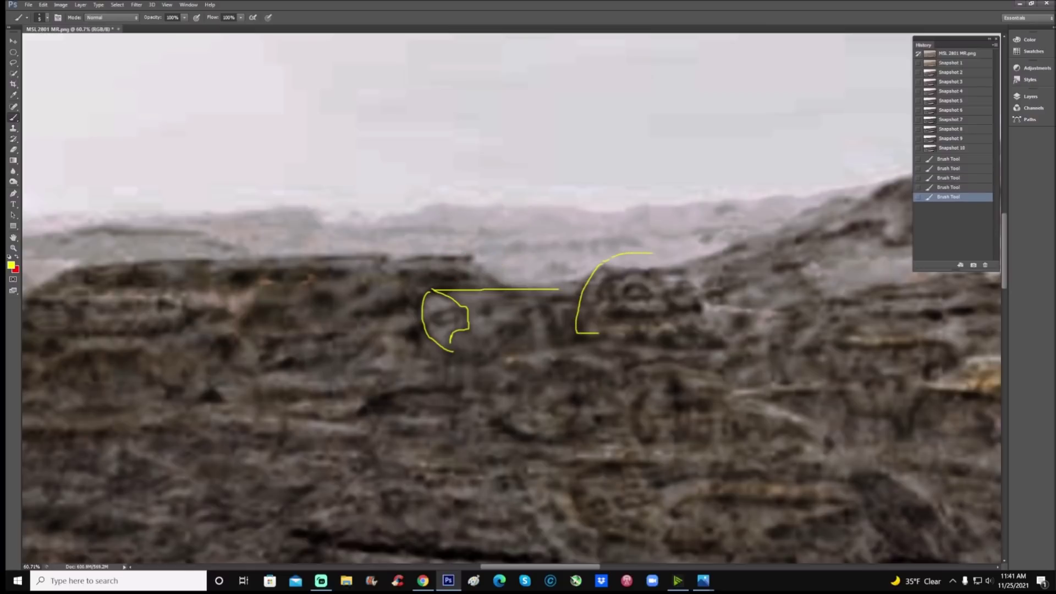
{"action": "left_click", "coordinate": [944, 196]}
{"action": "left_click", "coordinate": [938, 187]}
- Outline the right side and base of the dome-shaped rock in yellow and mark the small arch, curved line and angular frame inside it
{"action": "mouse_move", "coordinate": [675, 264]}
{"action": "left_mouse_down"}
{"action": "mouse_move", "coordinate": [700, 281]}
{"action": "mouse_move", "coordinate": [712, 319]}
{"action": "mouse_move", "coordinate": [580, 331]}
{"action": "left_mouse_up"}
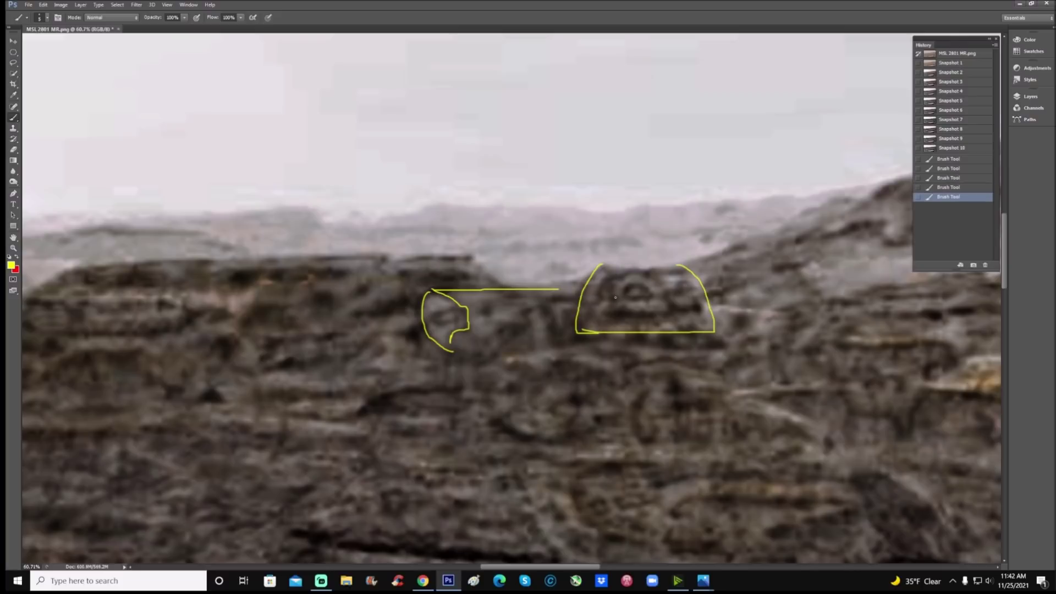
{"action": "left_click_drag", "start_coordinate": [625, 297], "coordinate": [651, 297]}
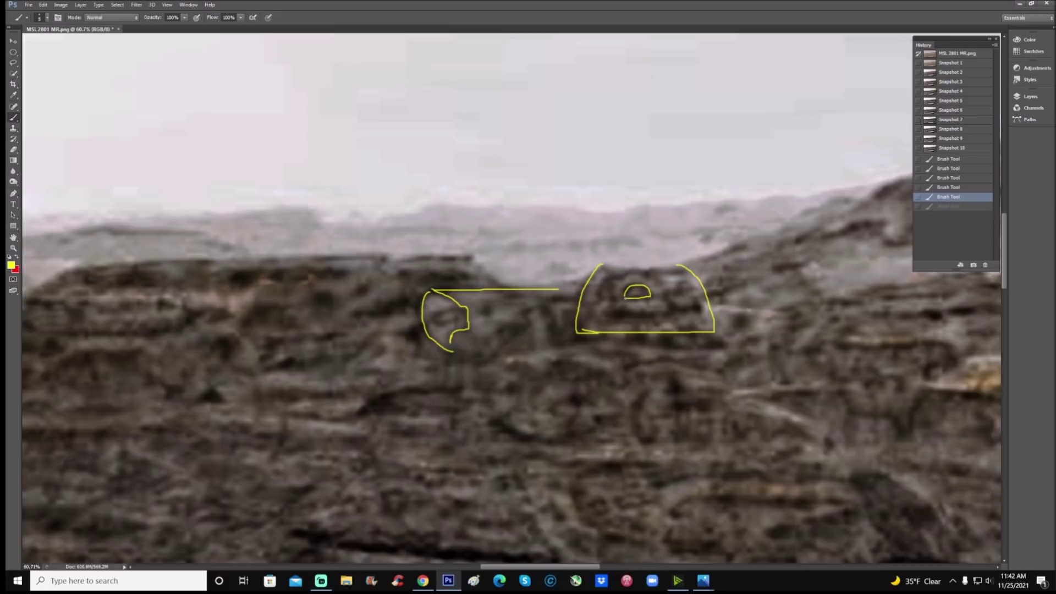
{"action": "key", "text": "ctrl+z"}
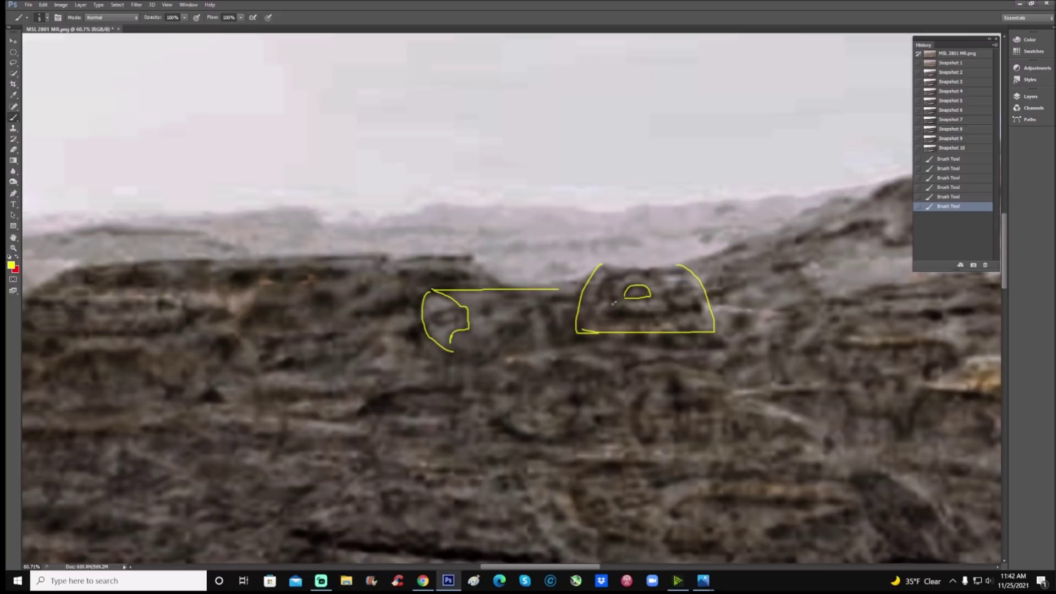
{"action": "left_click_drag", "start_coordinate": [614, 303], "coordinate": [660, 307]}
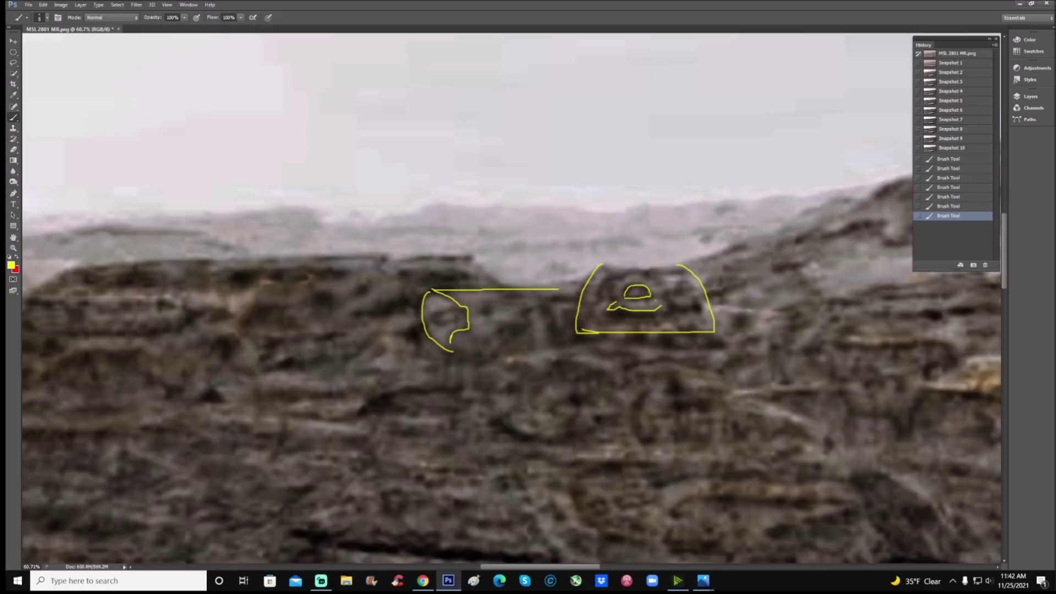
{"action": "mouse_move", "coordinate": [610, 285]}
{"action": "left_mouse_down"}
{"action": "mouse_move", "coordinate": [612, 300]}
{"action": "mouse_move", "coordinate": [637, 274]}
{"action": "left_mouse_up"}
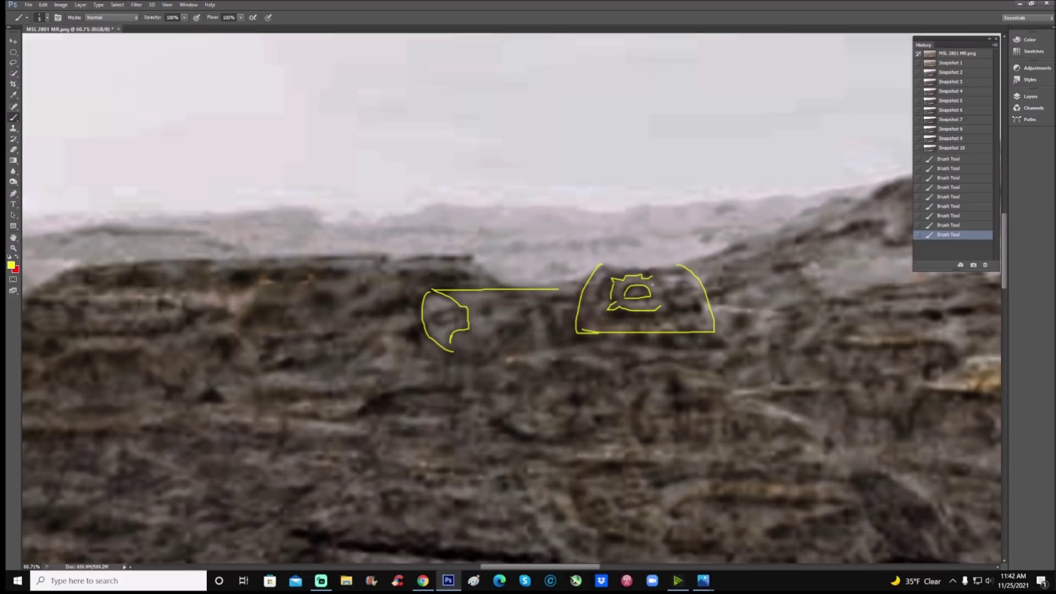
{"action": "left_click", "coordinate": [662, 297]}
{"action": "left_click", "coordinate": [682, 281]}
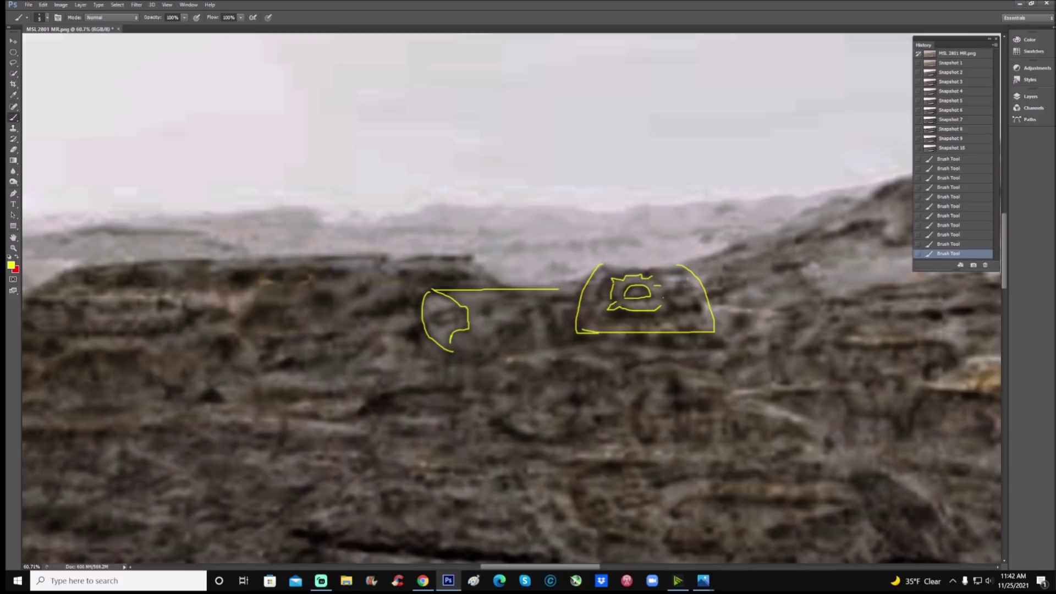
- Revert to Snapshot 1 and circle the areas of the face-like rock and the neighbouring dome in yellow
{"action": "left_click", "coordinate": [963, 64]}
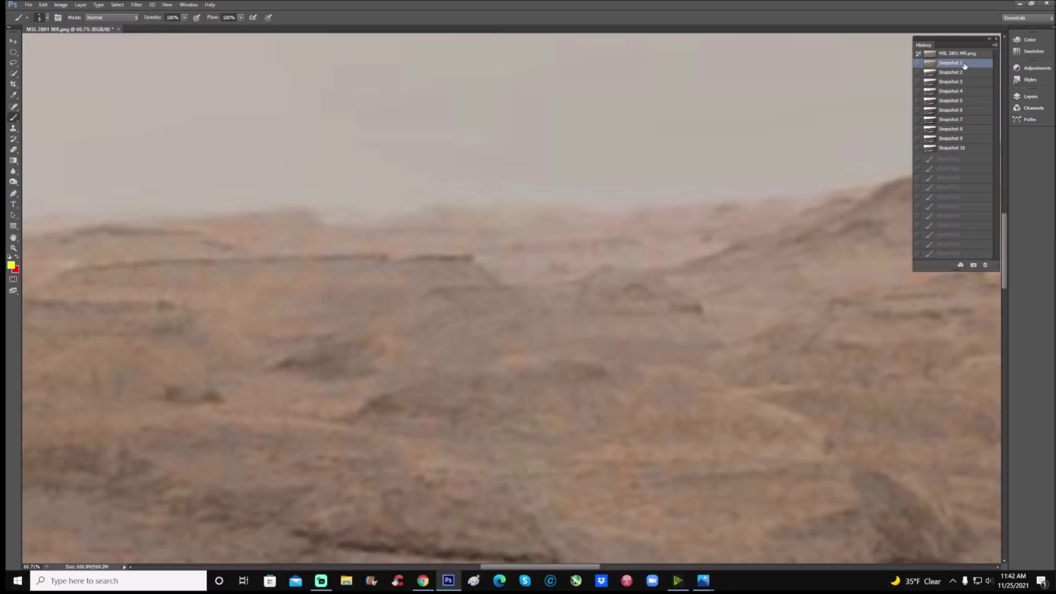
{"action": "mouse_move", "coordinate": [465, 264]}
{"action": "left_mouse_down"}
{"action": "mouse_move", "coordinate": [411, 296]}
{"action": "mouse_move", "coordinate": [415, 350]}
{"action": "mouse_move", "coordinate": [486, 365]}
{"action": "mouse_move", "coordinate": [576, 346]}
{"action": "left_mouse_up"}
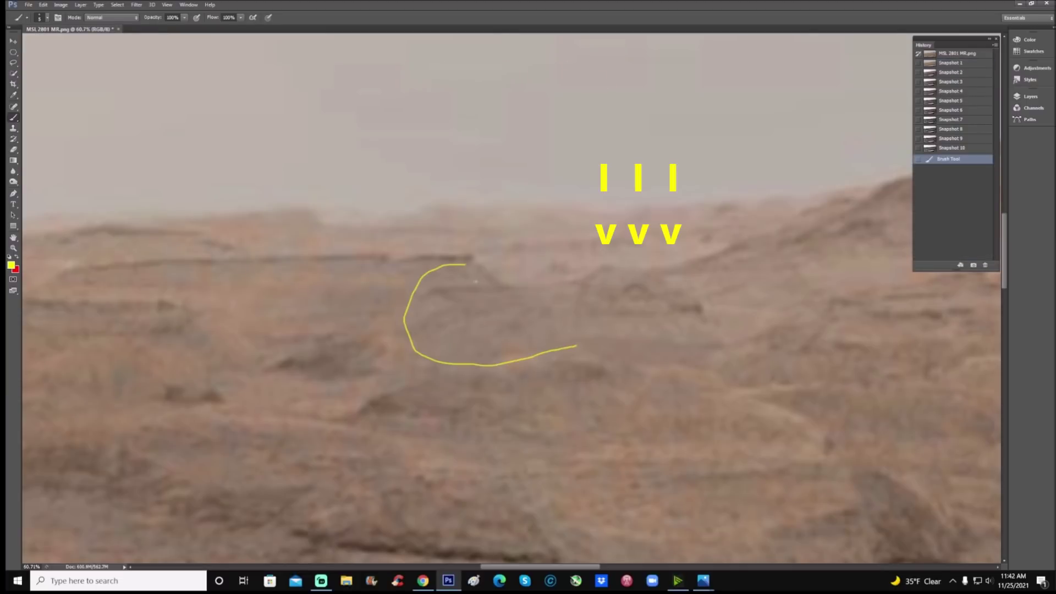
{"action": "left_click_drag", "start_coordinate": [460, 269], "coordinate": [570, 264]}
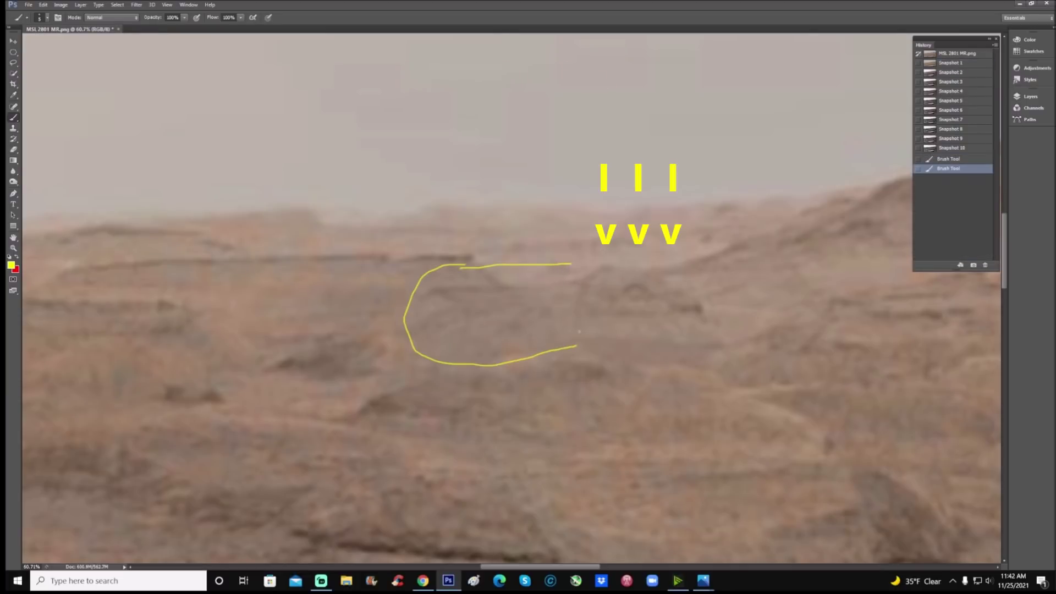
{"action": "mouse_move", "coordinate": [557, 330]}
{"action": "left_mouse_down"}
{"action": "mouse_move", "coordinate": [663, 233]}
{"action": "mouse_move", "coordinate": [736, 293]}
{"action": "mouse_move", "coordinate": [740, 323]}
{"action": "mouse_move", "coordinate": [550, 335]}
{"action": "left_mouse_up"}
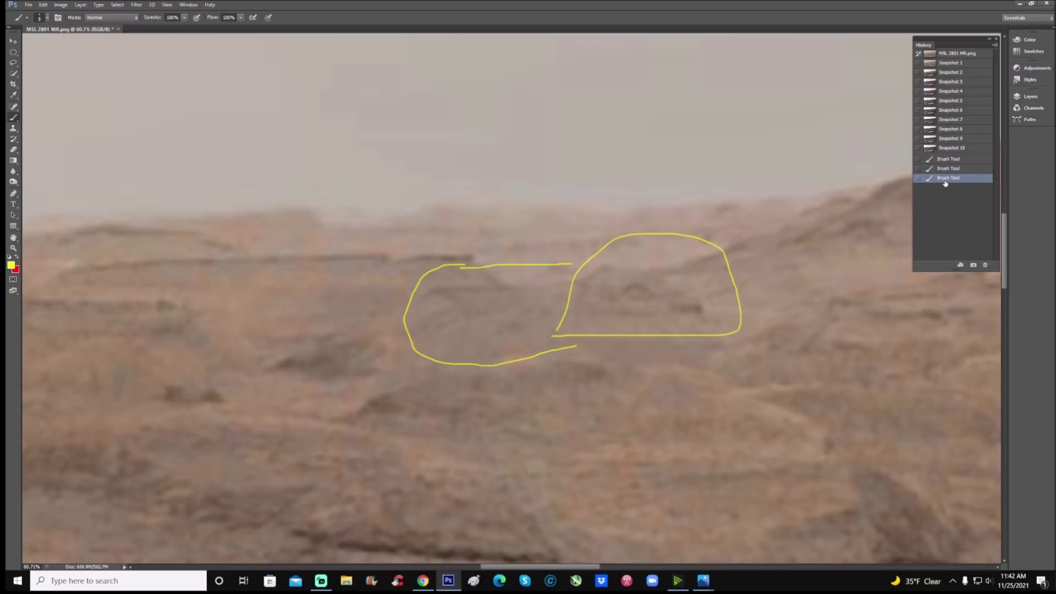
- Compare the dark arched rock and the diagonal ridge below the large hill in Snapshot 10 and Snapshot 1
{"action": "left_click", "coordinate": [958, 149]}
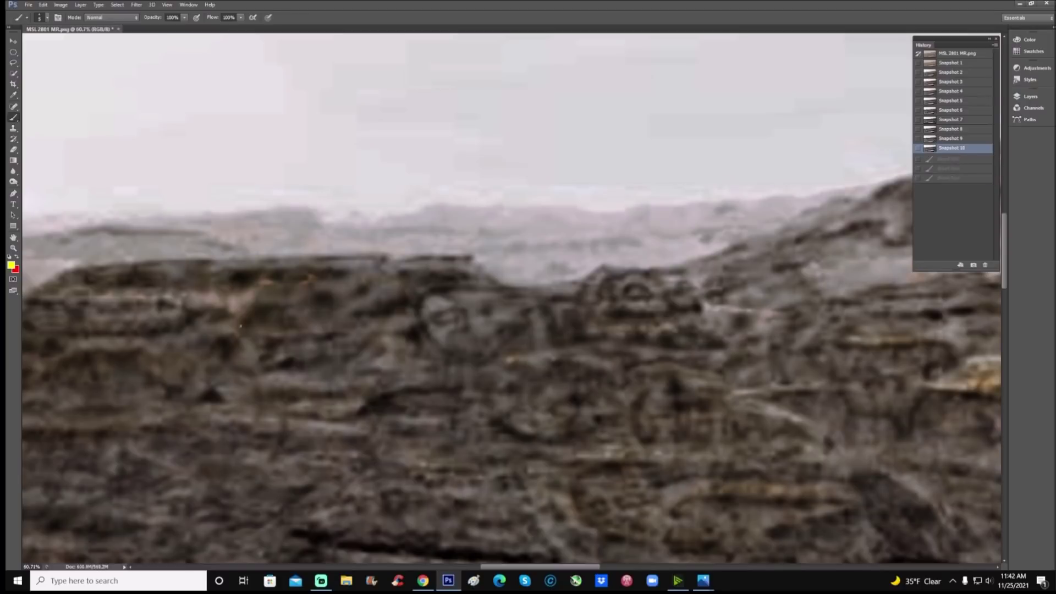
{"action": "left_click", "coordinate": [14, 248]}
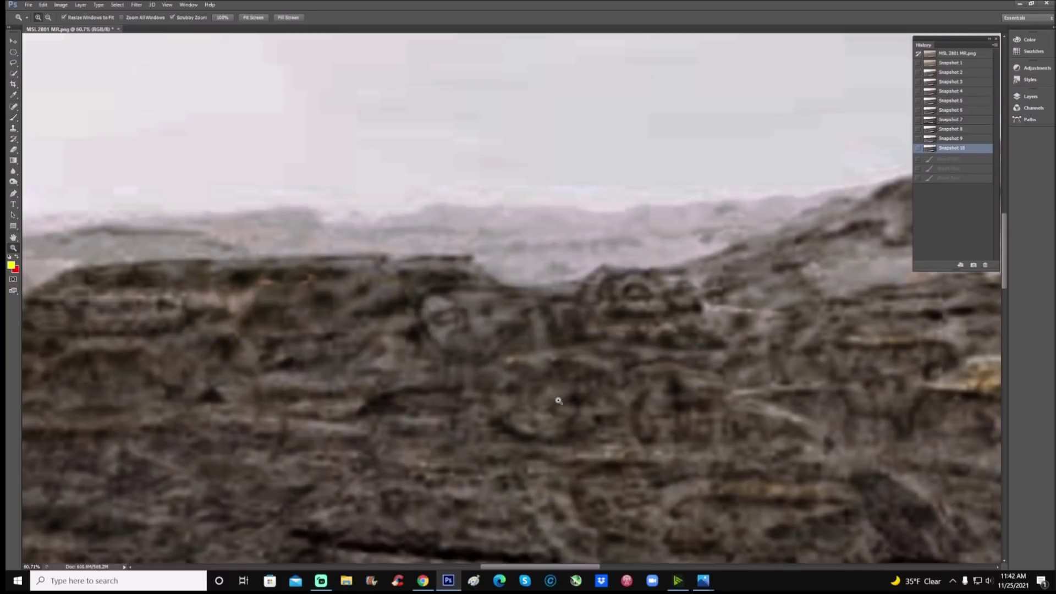
{"action": "left_click_drag", "start_coordinate": [559, 400], "coordinate": [533, 418]}
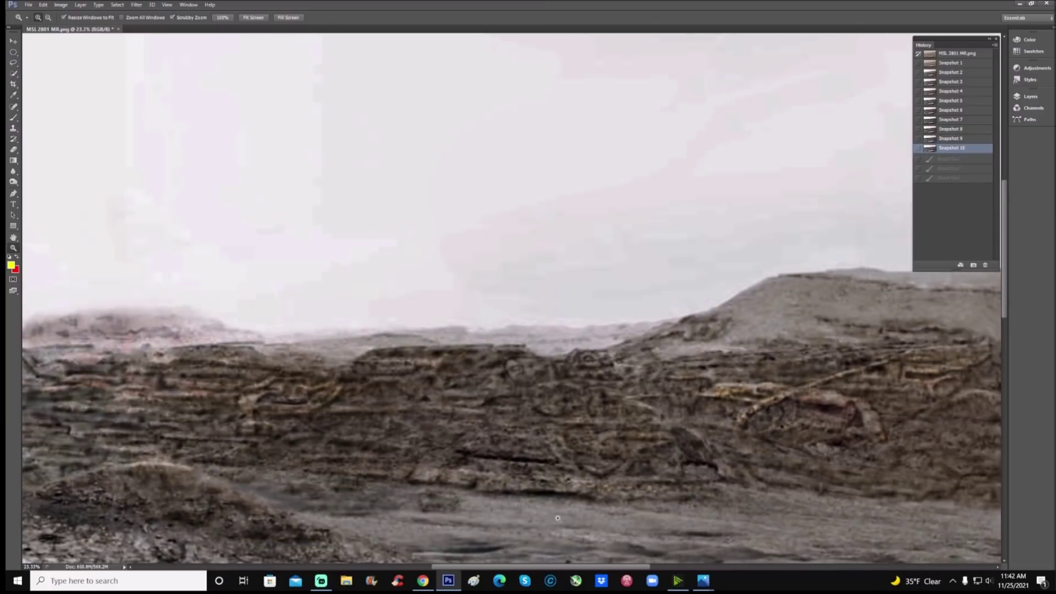
{"action": "left_click_drag", "start_coordinate": [550, 566], "coordinate": [583, 566]}
{"action": "left_click_drag", "start_coordinate": [599, 456], "coordinate": [627, 456]}
{"action": "scroll", "coordinate": [655, 443], "scroll_direction": "up", "scroll_amount": 2}
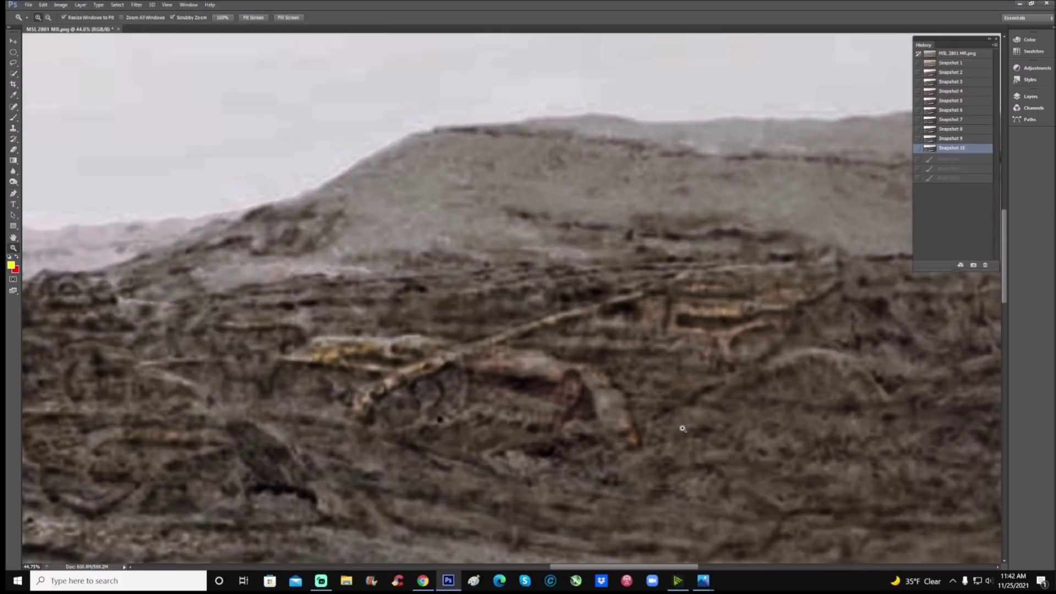
{"action": "left_click", "coordinate": [954, 64]}
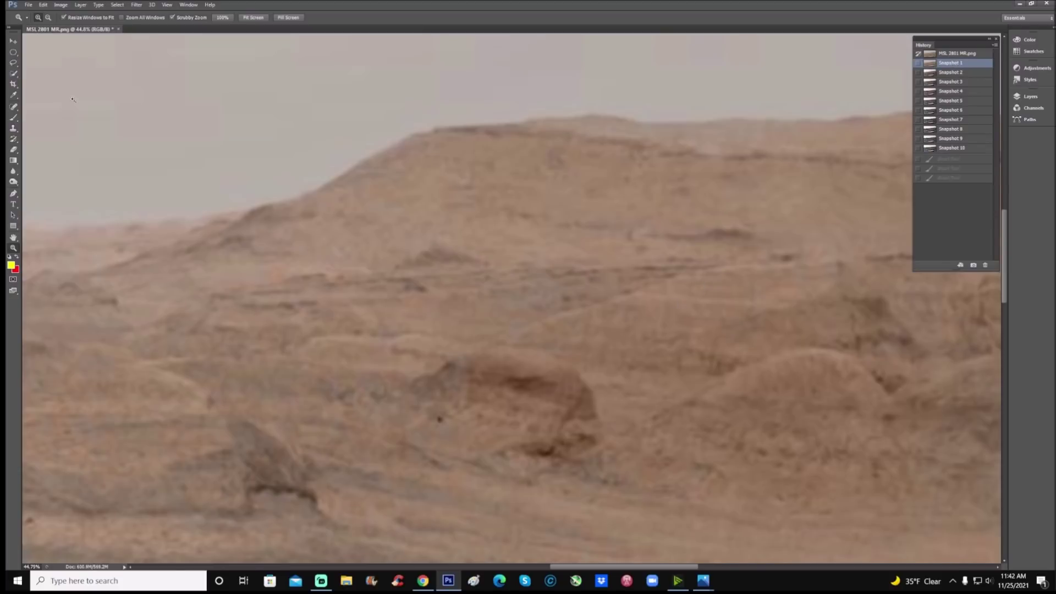
- Paint a yellow frame with a small rectangle and a rounded slot inside it on the slope above the dark rock
{"action": "left_click", "coordinate": [13, 118]}
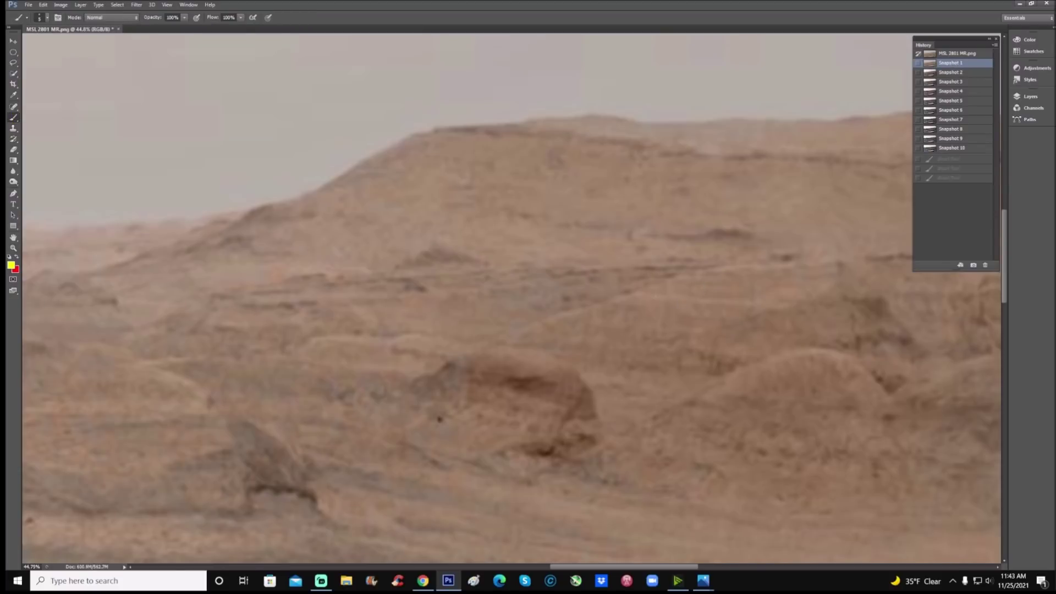
{"action": "mouse_move", "coordinate": [666, 299]}
{"action": "left_mouse_down"}
{"action": "mouse_move", "coordinate": [663, 331]}
{"action": "mouse_move", "coordinate": [665, 300]}
{"action": "mouse_move", "coordinate": [748, 310]}
{"action": "left_mouse_up"}
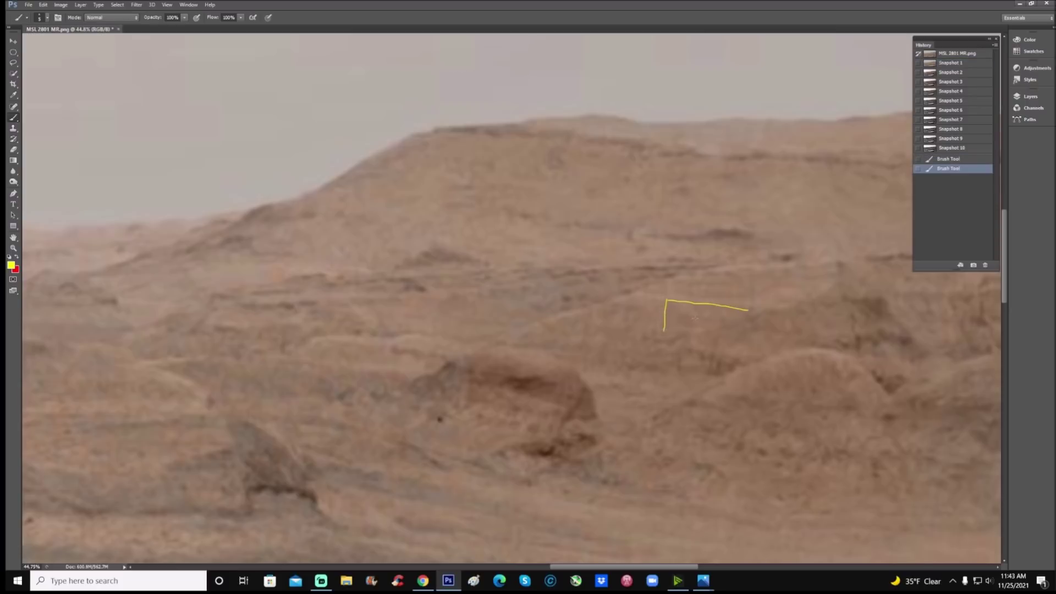
{"action": "mouse_move", "coordinate": [676, 315]}
{"action": "left_mouse_down"}
{"action": "mouse_move", "coordinate": [676, 327]}
{"action": "mouse_move", "coordinate": [701, 329]}
{"action": "mouse_move", "coordinate": [723, 319]}
{"action": "left_mouse_up"}
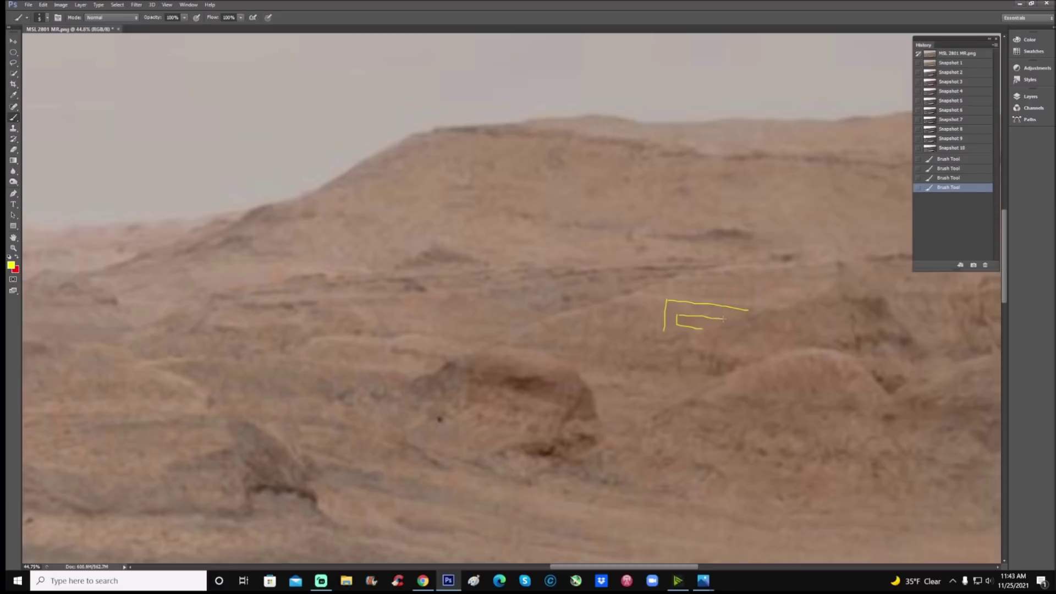
{"action": "left_click_drag", "start_coordinate": [660, 300], "coordinate": [618, 300]}
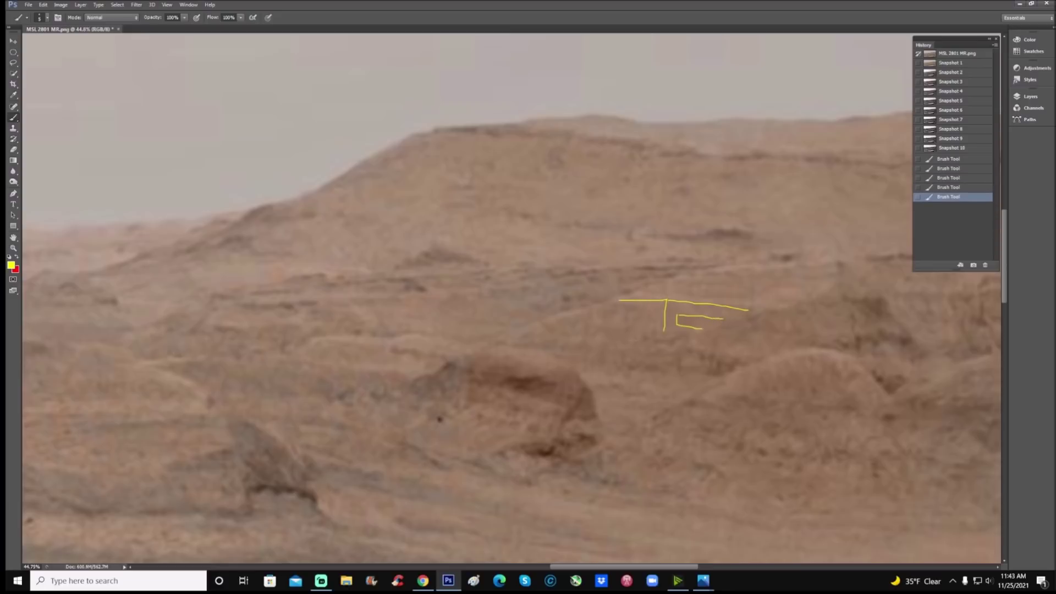
{"action": "mouse_move", "coordinate": [661, 333]}
{"action": "left_mouse_down"}
{"action": "mouse_move", "coordinate": [704, 335]}
{"action": "mouse_move", "coordinate": [573, 330]}
{"action": "mouse_move", "coordinate": [641, 309]}
{"action": "mouse_move", "coordinate": [637, 321]}
{"action": "mouse_move", "coordinate": [592, 321]}
{"action": "mouse_move", "coordinate": [594, 307]}
{"action": "mouse_move", "coordinate": [748, 307]}
{"action": "left_mouse_up"}
{"action": "left_click_drag", "start_coordinate": [677, 315], "coordinate": [724, 324]}
{"action": "left_click_drag", "start_coordinate": [723, 325], "coordinate": [677, 323]}
- Paint a long yellow diagonal line from the frame down to the dark rock and a stemmed circle below its lower end
{"action": "left_click_drag", "start_coordinate": [691, 273], "coordinate": [434, 361]}
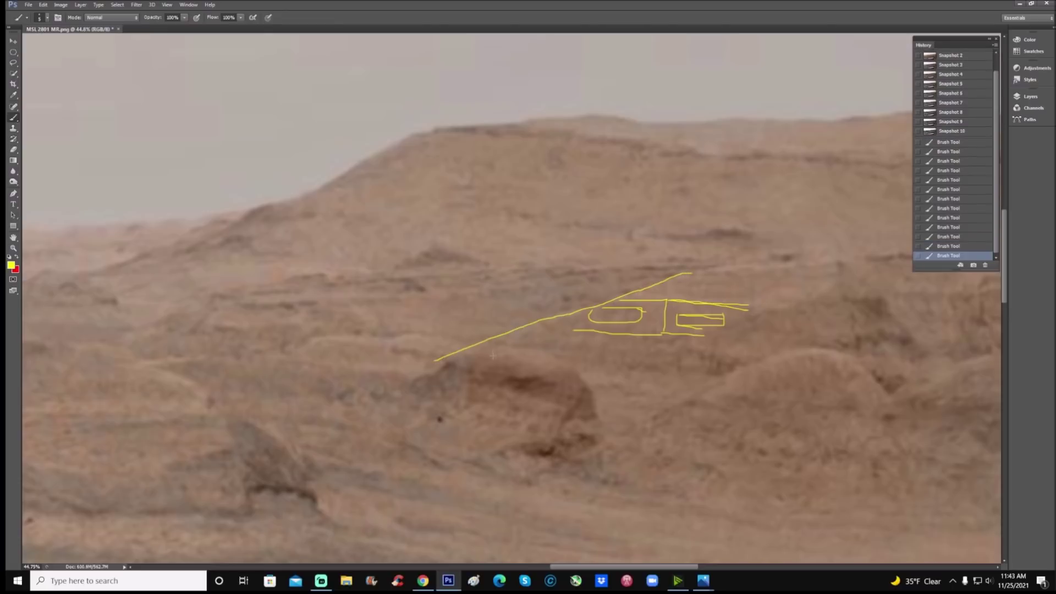
{"action": "mouse_move", "coordinate": [440, 375]}
{"action": "left_mouse_down"}
{"action": "mouse_move", "coordinate": [451, 362]}
{"action": "mouse_move", "coordinate": [406, 393]}
{"action": "mouse_move", "coordinate": [427, 408]}
{"action": "mouse_move", "coordinate": [444, 393]}
{"action": "mouse_move", "coordinate": [438, 376]}
{"action": "left_mouse_up"}
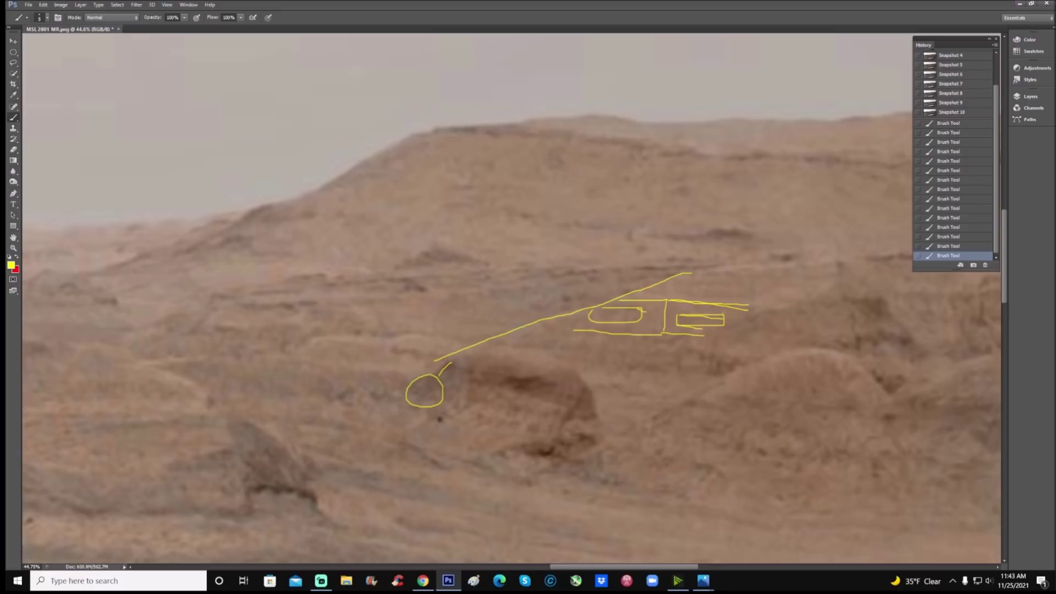
- Restore Snapshot 10 and trace the long diagonal ridge in yellow, doubling its upper part and adding a stemmed circle beneath its lower end
{"action": "left_click", "coordinate": [960, 114]}
{"action": "mouse_move", "coordinate": [421, 379]}
{"action": "left_mouse_down"}
{"action": "mouse_move", "coordinate": [416, 406]}
{"action": "mouse_move", "coordinate": [430, 380]}
{"action": "mouse_move", "coordinate": [435, 396]}
{"action": "mouse_move", "coordinate": [444, 362]}
{"action": "mouse_move", "coordinate": [487, 344]}
{"action": "mouse_move", "coordinate": [394, 380]}
{"action": "mouse_move", "coordinate": [353, 436]}
{"action": "left_mouse_up"}
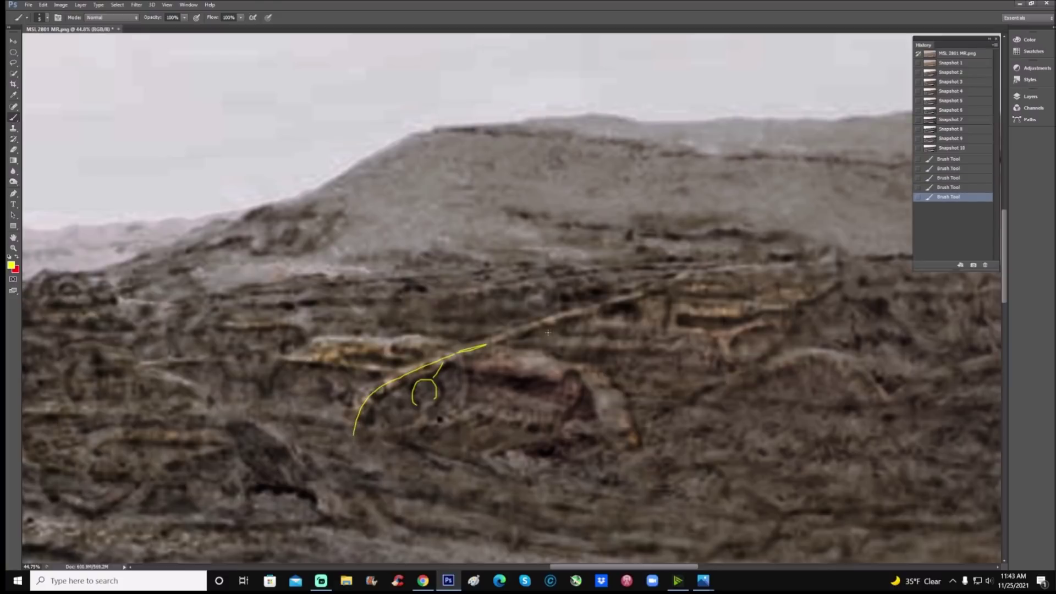
{"action": "left_click_drag", "start_coordinate": [487, 347], "coordinate": [570, 317]}
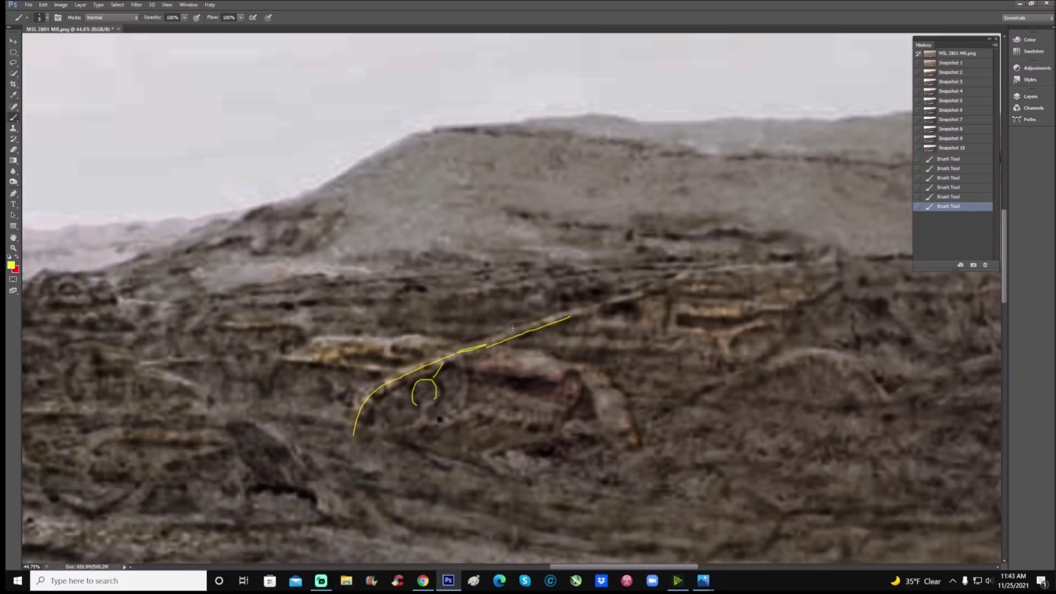
{"action": "mouse_move", "coordinate": [489, 337]}
{"action": "left_mouse_down"}
{"action": "mouse_move", "coordinate": [641, 286]}
{"action": "mouse_move", "coordinate": [642, 299]}
{"action": "left_mouse_up"}
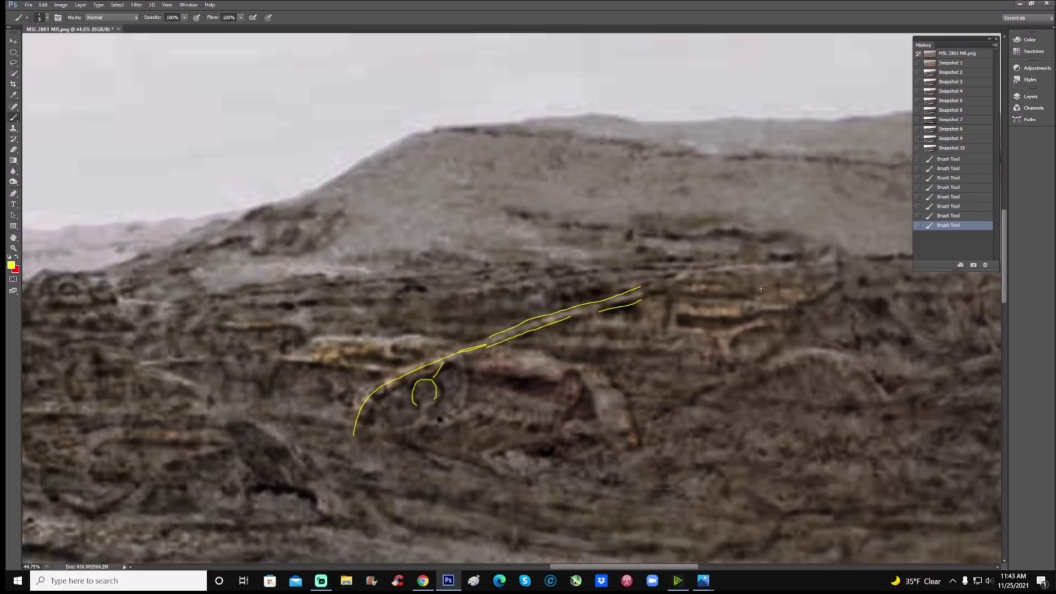
- Clear the marks with Snapshot 10 and paint yellow over the forked feature below the bright rectangular ledge
{"action": "left_click", "coordinate": [963, 149]}
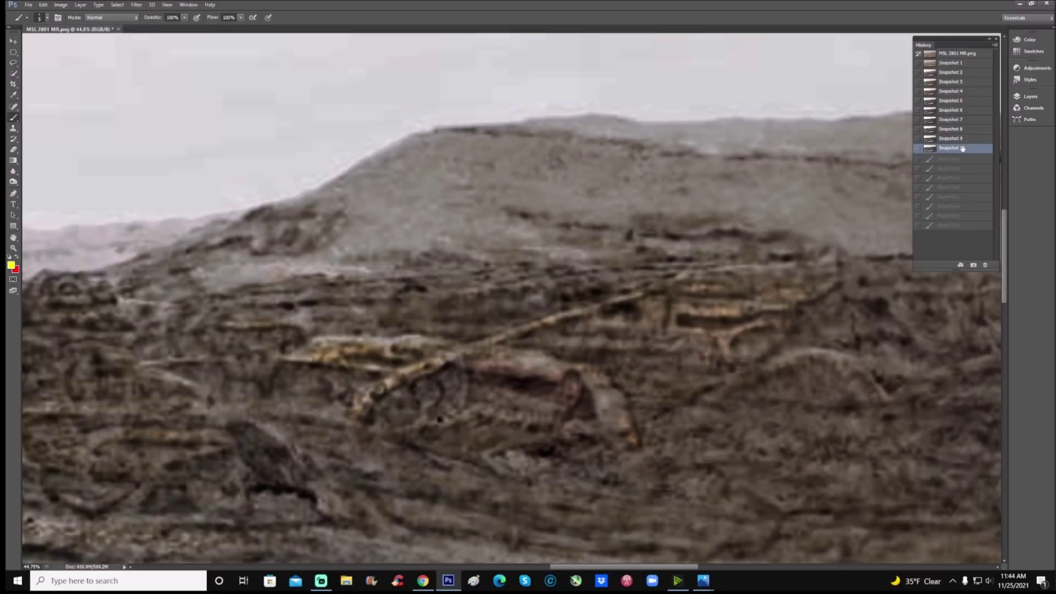
{"action": "mouse_move", "coordinate": [736, 286]}
{"action": "left_mouse_down"}
{"action": "mouse_move", "coordinate": [726, 319]}
{"action": "mouse_move", "coordinate": [767, 319]}
{"action": "mouse_move", "coordinate": [762, 281]}
{"action": "left_mouse_up"}
{"action": "key", "text": "ctrl+z"}
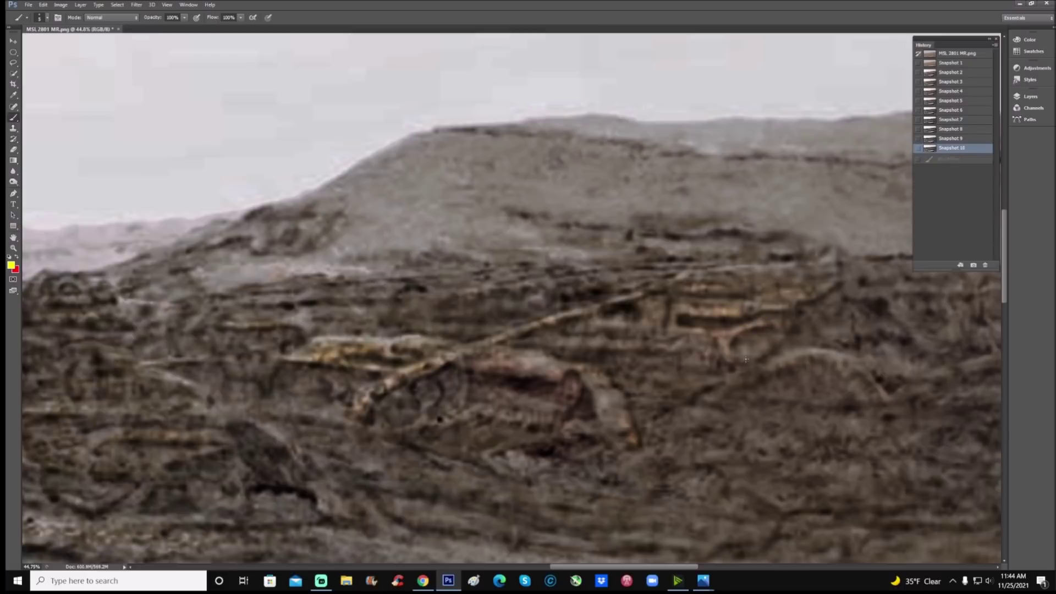
{"action": "mouse_move", "coordinate": [770, 330]}
{"action": "left_mouse_down"}
{"action": "mouse_move", "coordinate": [740, 336]}
{"action": "mouse_move", "coordinate": [733, 358]}
{"action": "left_mouse_up"}
- Circle the same spot on the bright ledge in yellow on Snapshot 1 and on Snapshot 10, and revert to Snapshot 1
{"action": "left_click", "coordinate": [972, 67]}
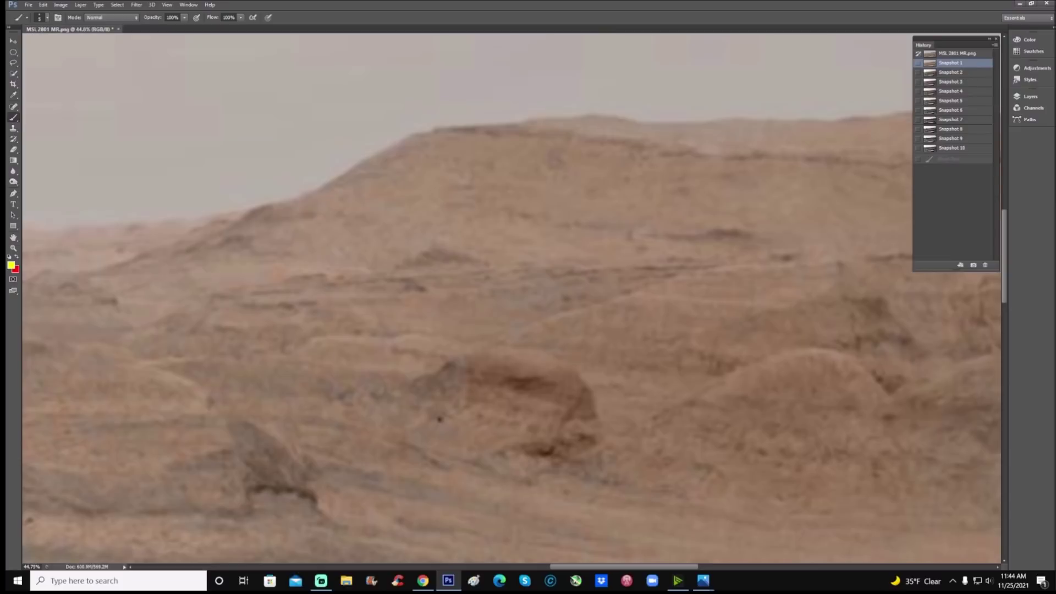
{"action": "mouse_move", "coordinate": [741, 294]}
{"action": "left_mouse_down"}
{"action": "mouse_move", "coordinate": [742, 320]}
{"action": "mouse_move", "coordinate": [758, 320]}
{"action": "mouse_move", "coordinate": [749, 290]}
{"action": "left_mouse_up"}
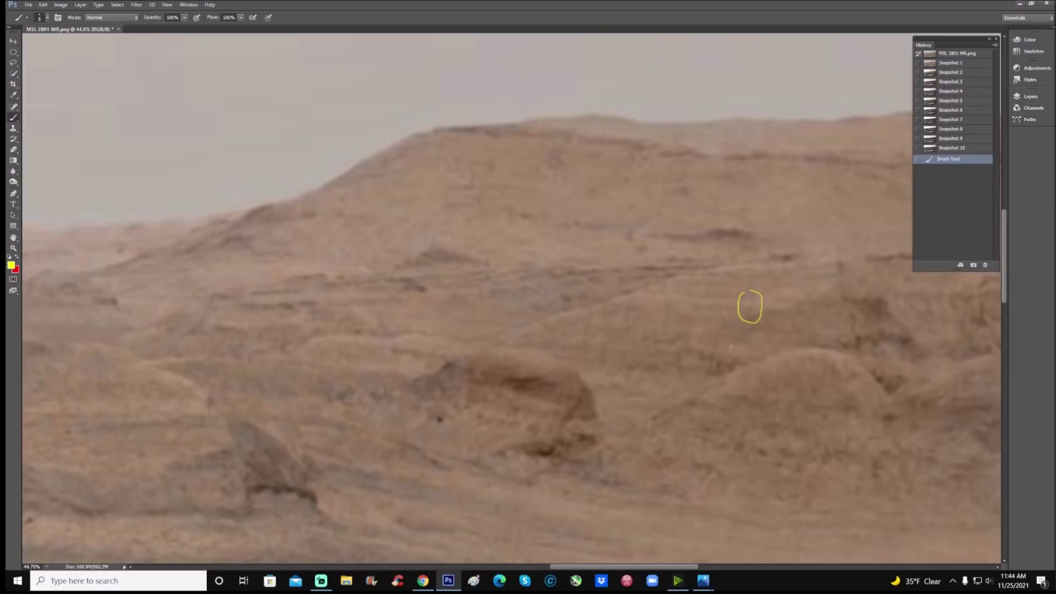
{"action": "left_click", "coordinate": [938, 153]}
{"action": "mouse_move", "coordinate": [759, 290]}
{"action": "left_mouse_down"}
{"action": "mouse_move", "coordinate": [737, 292]}
{"action": "mouse_move", "coordinate": [767, 306]}
{"action": "mouse_move", "coordinate": [749, 288]}
{"action": "left_mouse_up"}
{"action": "left_click", "coordinate": [962, 64]}
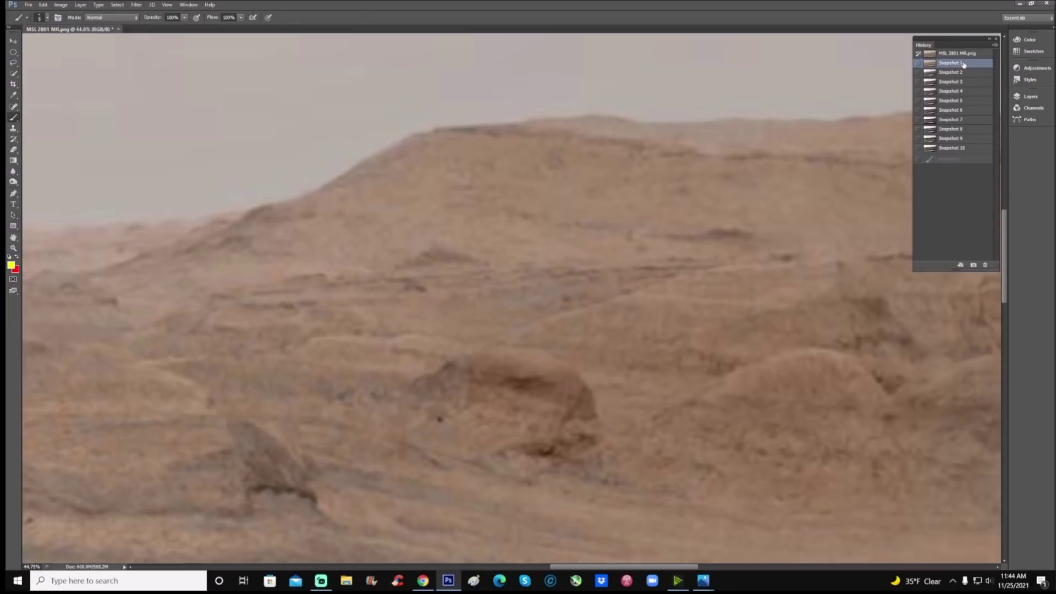
- Paint a yellow arc beside the forked feature on Snapshot 10, compare with Snapshot 1, and return to Snapshot 10 without the mark
{"action": "left_click", "coordinate": [970, 149]}
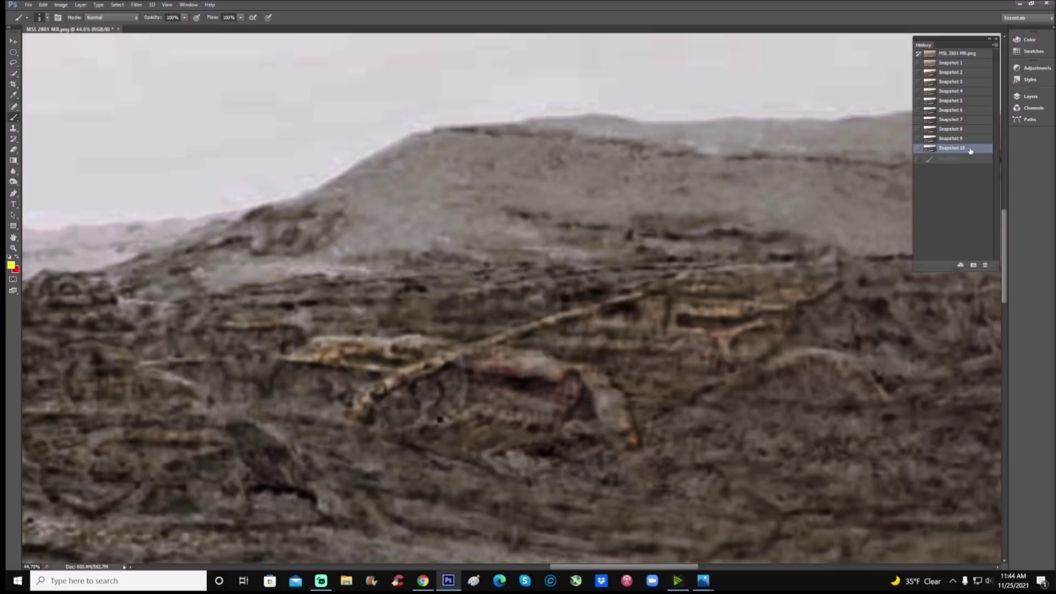
{"action": "mouse_move", "coordinate": [770, 326]}
{"action": "left_mouse_down"}
{"action": "mouse_move", "coordinate": [741, 335]}
{"action": "mouse_move", "coordinate": [732, 359]}
{"action": "left_mouse_up"}
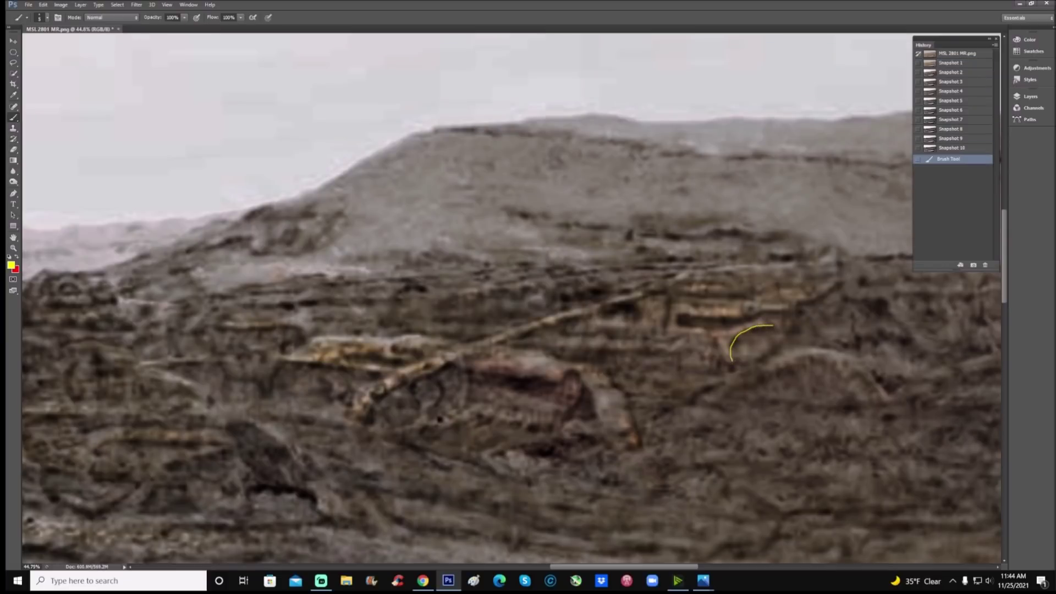
{"action": "left_click", "coordinate": [967, 65]}
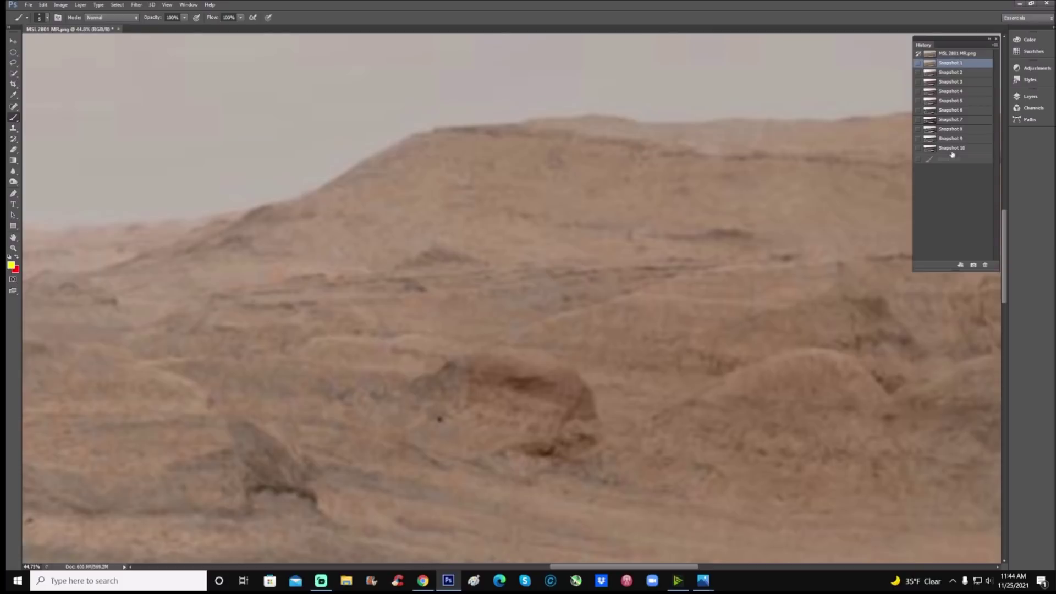
{"action": "left_click", "coordinate": [957, 147]}
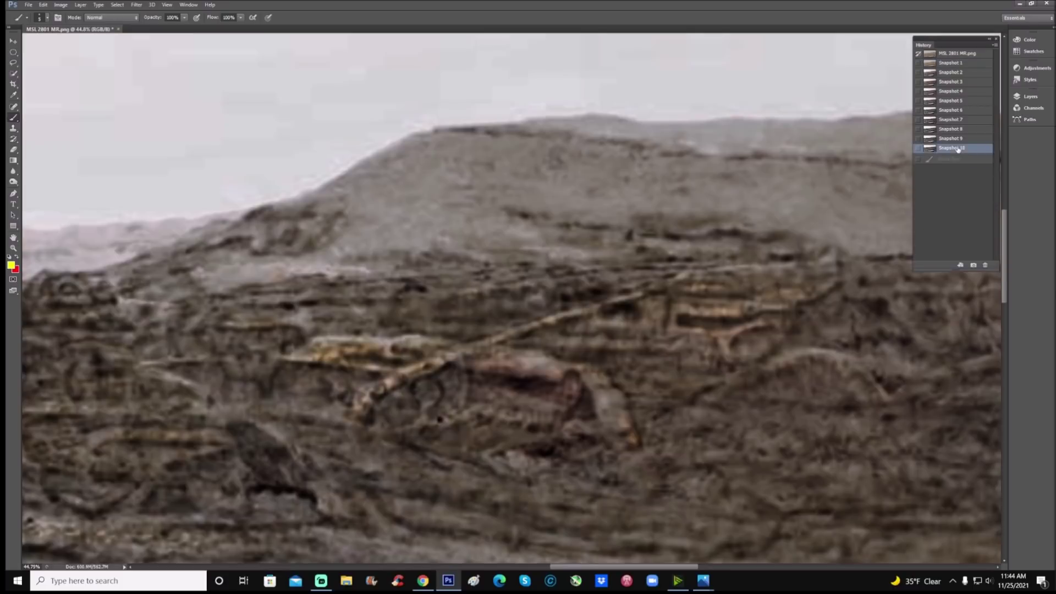
- On Snapshot 1, paint the same curve in yellow and add a shorter parallel arc above it
{"action": "left_click", "coordinate": [972, 65]}
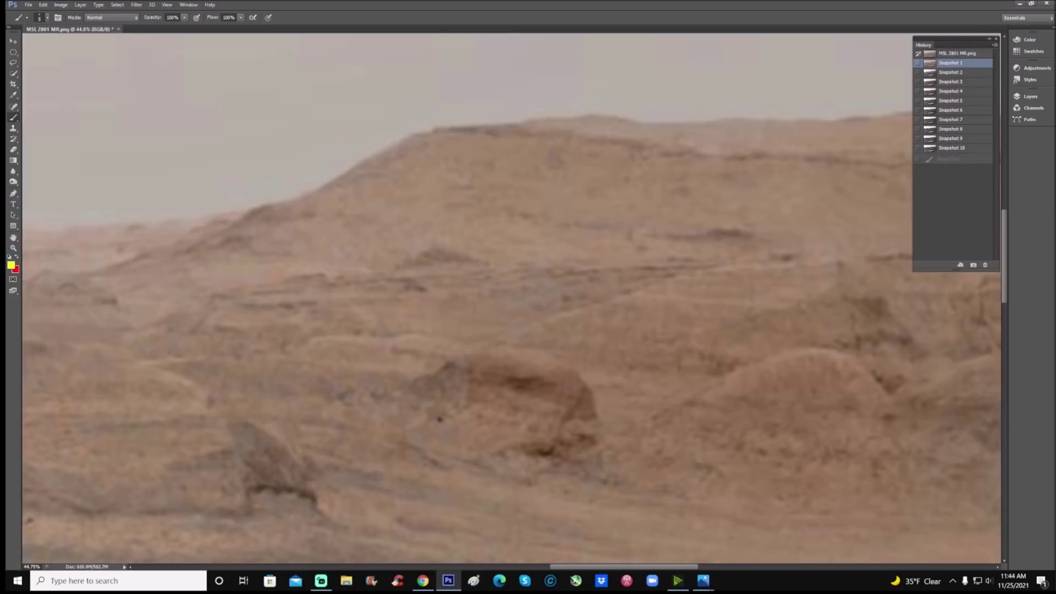
{"action": "mouse_move", "coordinate": [775, 326]}
{"action": "left_mouse_down"}
{"action": "mouse_move", "coordinate": [736, 340]}
{"action": "mouse_move", "coordinate": [734, 363]}
{"action": "left_mouse_up"}
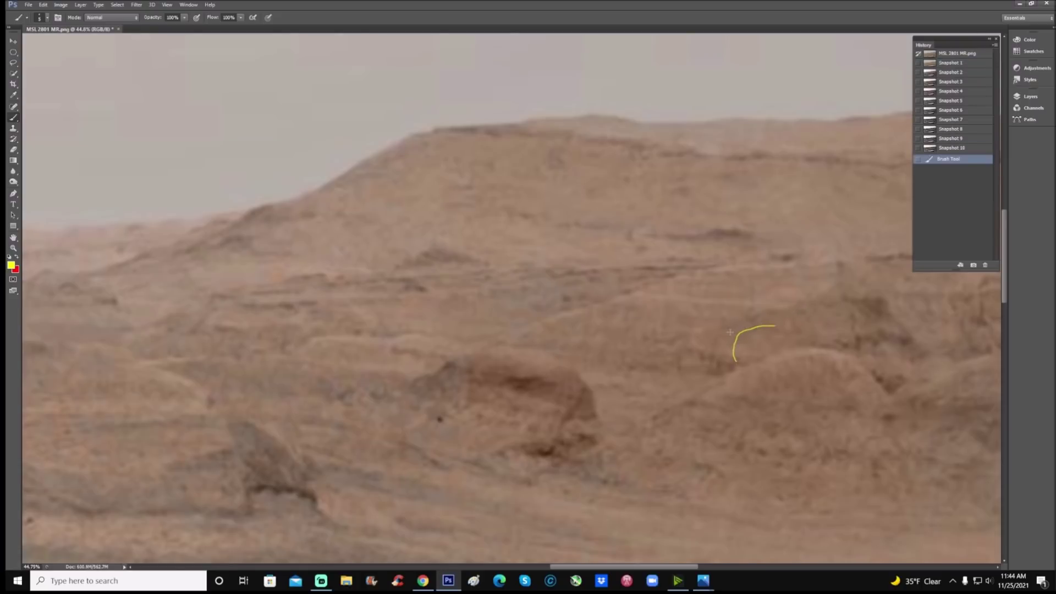
{"action": "left_click_drag", "start_coordinate": [734, 326], "coordinate": [763, 318]}
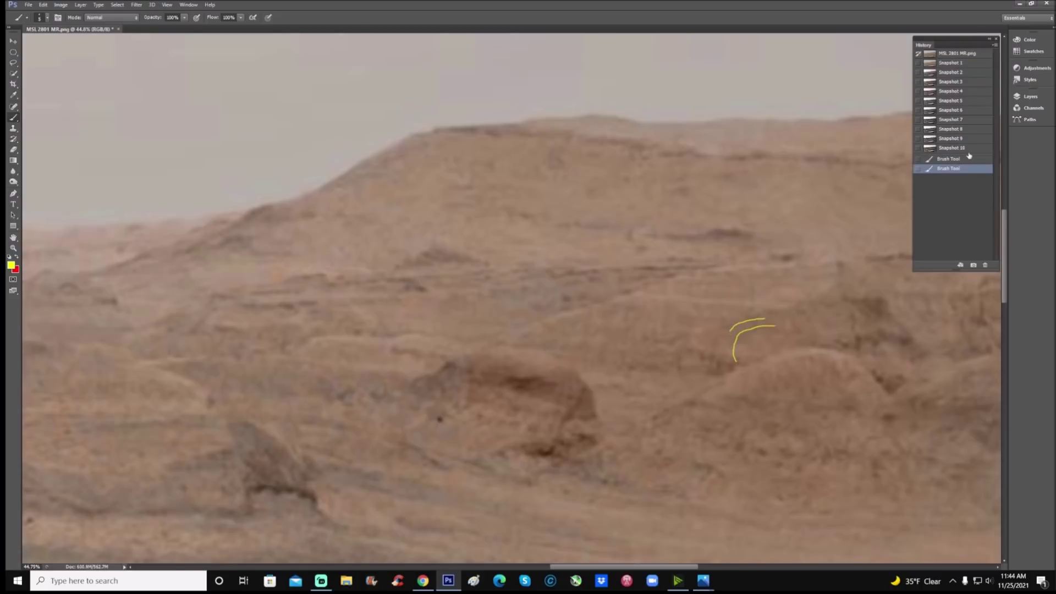
- Restore Snapshot 10, paint a yellow line along the upper ledge above the forked feature, and clear the line
{"action": "left_click", "coordinate": [969, 149]}
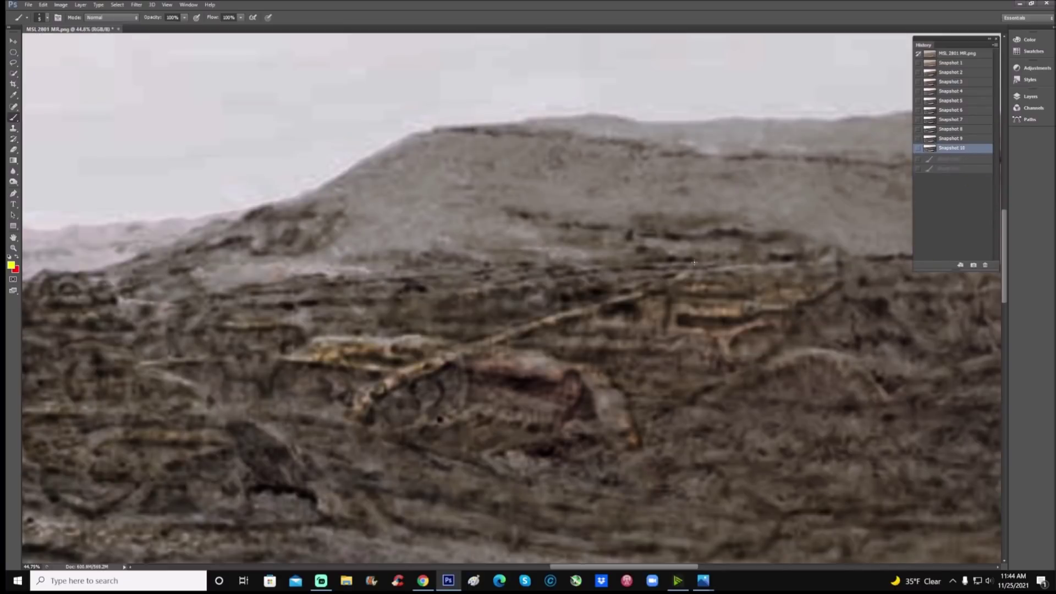
{"action": "mouse_move", "coordinate": [685, 292]}
{"action": "left_mouse_down"}
{"action": "mouse_move", "coordinate": [753, 295]}
{"action": "mouse_move", "coordinate": [790, 282]}
{"action": "left_mouse_up"}
{"action": "left_click", "coordinate": [974, 148]}
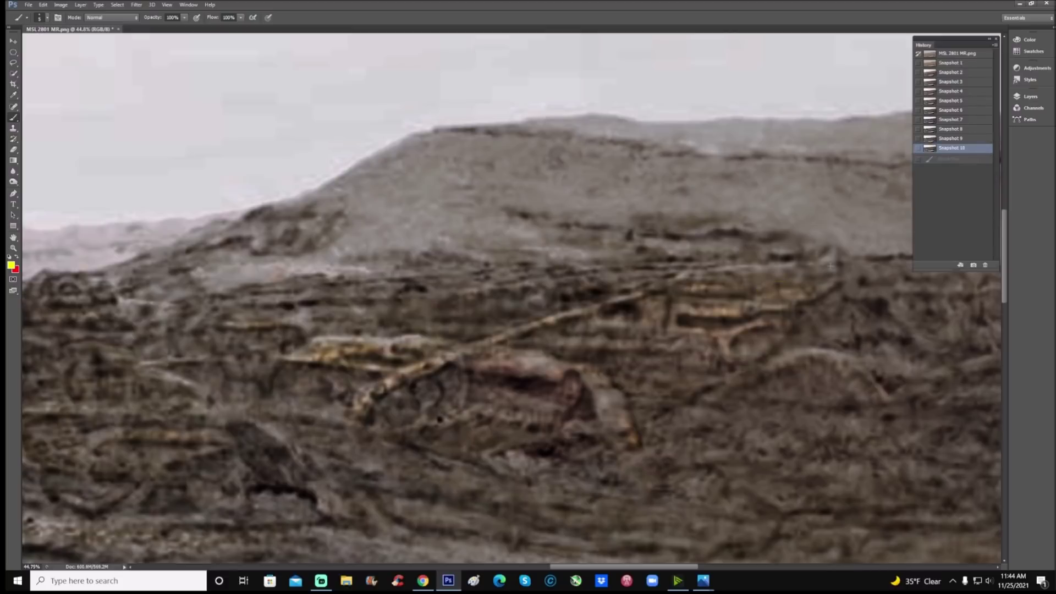
- Trace the stepped edge near the ridge's upper end in yellow with small marks above and below, and clear them with Snapshot 10
{"action": "mouse_move", "coordinate": [758, 297]}
{"action": "left_mouse_down"}
{"action": "mouse_move", "coordinate": [832, 282]}
{"action": "mouse_move", "coordinate": [836, 243]}
{"action": "left_mouse_up"}
{"action": "mouse_move", "coordinate": [776, 290]}
{"action": "left_mouse_down"}
{"action": "mouse_move", "coordinate": [789, 270]}
{"action": "mouse_move", "coordinate": [777, 270]}
{"action": "left_mouse_up"}
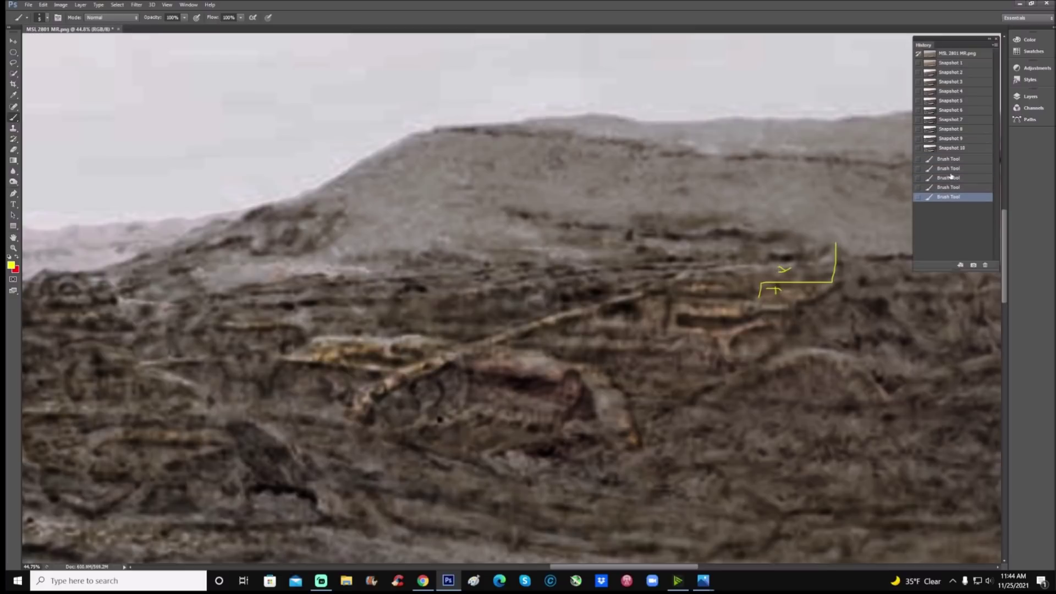
{"action": "left_click", "coordinate": [975, 148]}
- Enlarge the upper ledge, bracket its corner in yellow with an X above and below the line, and clear the marks with Snapshot 10
{"action": "left_click", "coordinate": [13, 248]}
{"action": "left_click", "coordinate": [804, 239]}
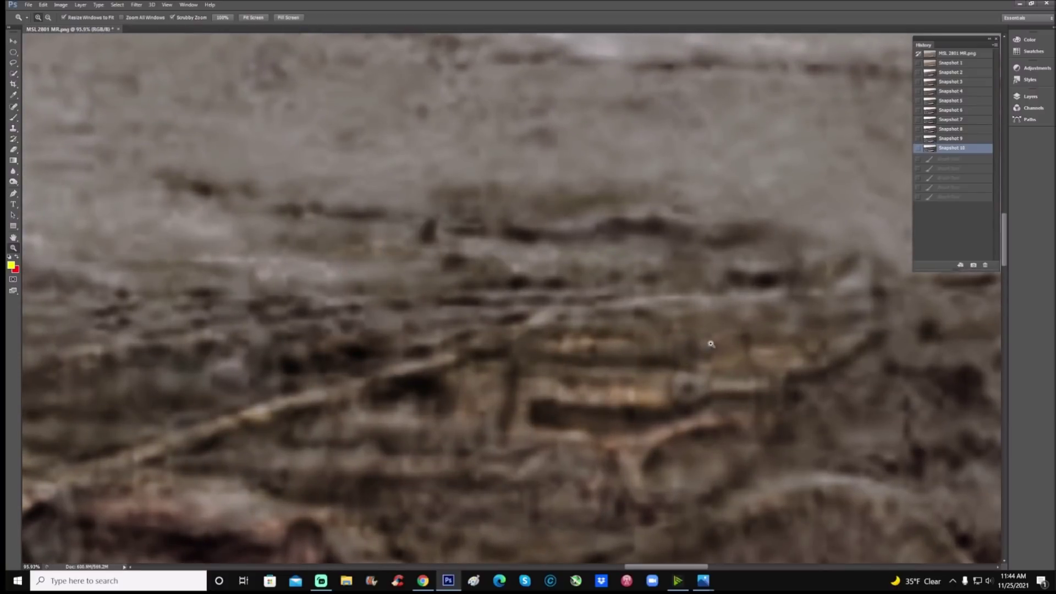
{"action": "key", "text": "b"}
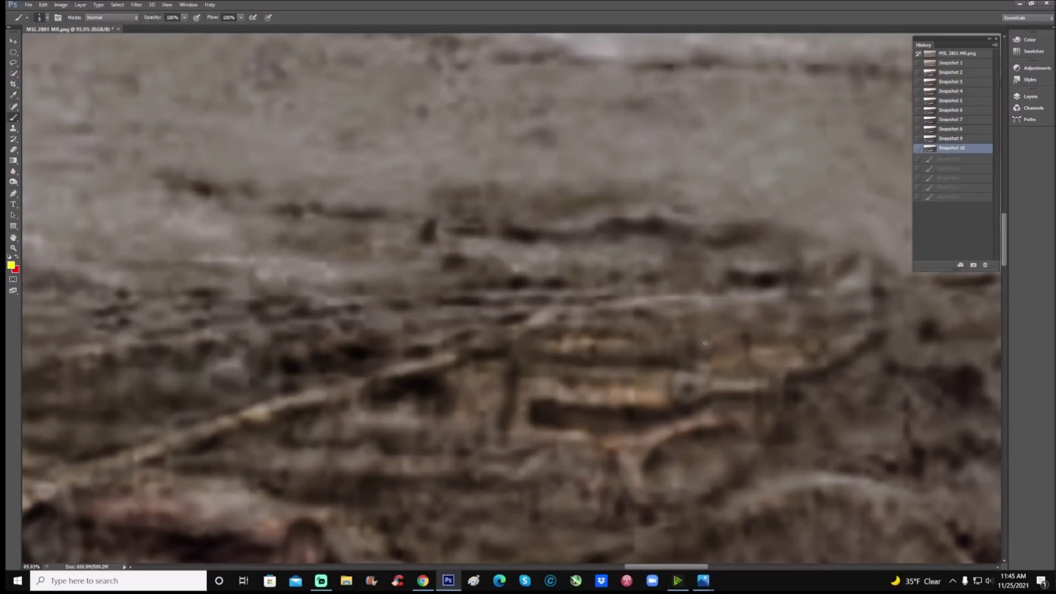
{"action": "mouse_move", "coordinate": [710, 332]}
{"action": "left_mouse_down"}
{"action": "mouse_move", "coordinate": [709, 361]}
{"action": "mouse_move", "coordinate": [771, 334]}
{"action": "mouse_move", "coordinate": [850, 338]}
{"action": "left_mouse_up"}
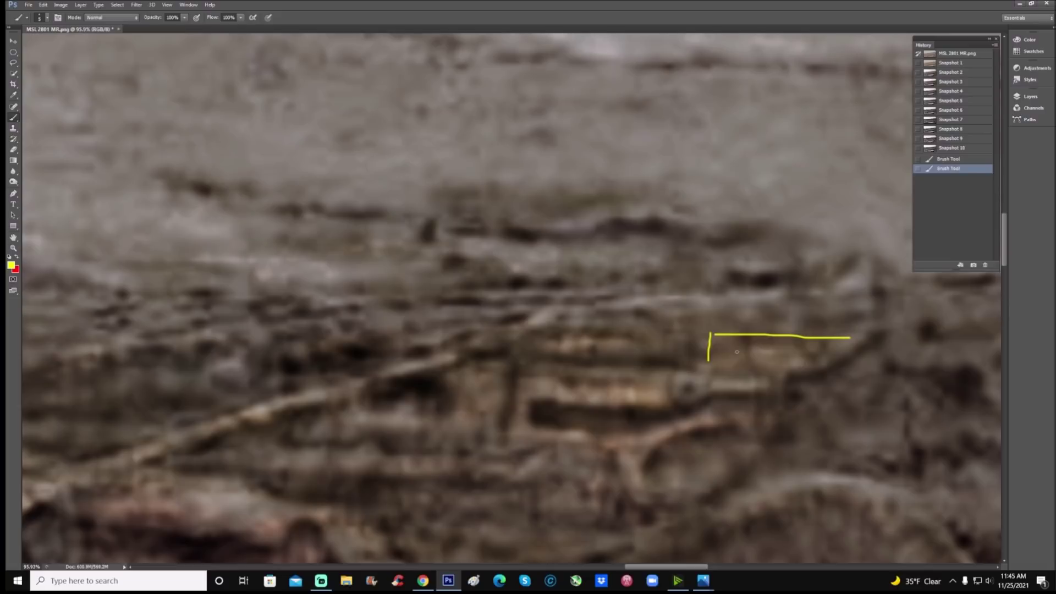
{"action": "left_click_drag", "start_coordinate": [728, 351], "coordinate": [738, 358]}
{"action": "left_click_drag", "start_coordinate": [738, 352], "coordinate": [728, 357]}
{"action": "mouse_move", "coordinate": [730, 319]}
{"action": "left_mouse_down"}
{"action": "mouse_move", "coordinate": [741, 326]}
{"action": "mouse_move", "coordinate": [730, 326]}
{"action": "left_mouse_up"}
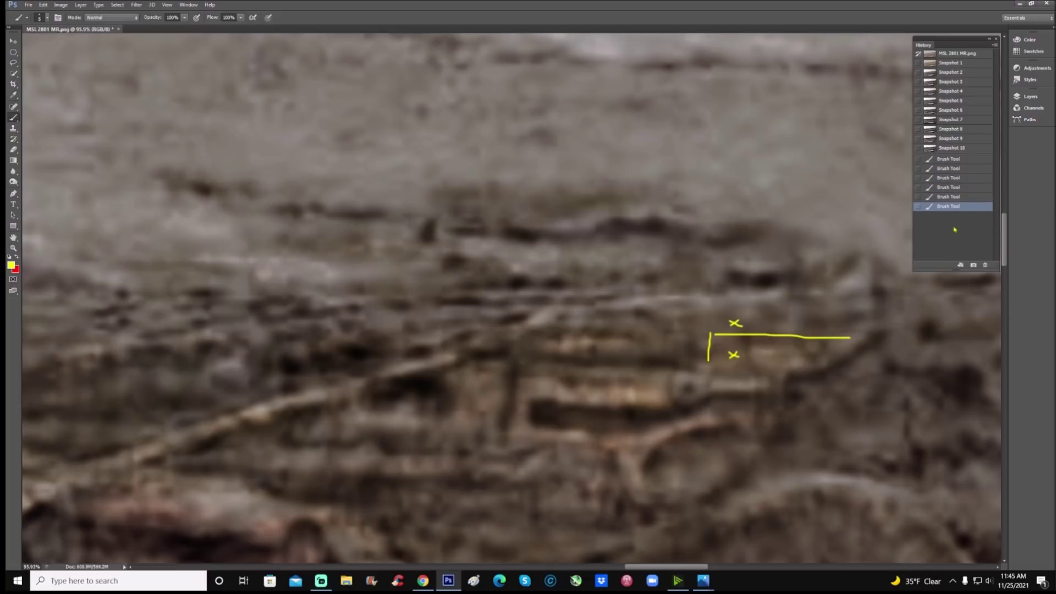
{"action": "left_click", "coordinate": [978, 149]}
- Trace both curved sides of the large rounded formation west of the diagonal ridge in yellow and paint three horizontal lines between them
{"action": "left_click", "coordinate": [14, 248]}
{"action": "left_click_drag", "start_coordinate": [646, 245], "coordinate": [596, 323]}
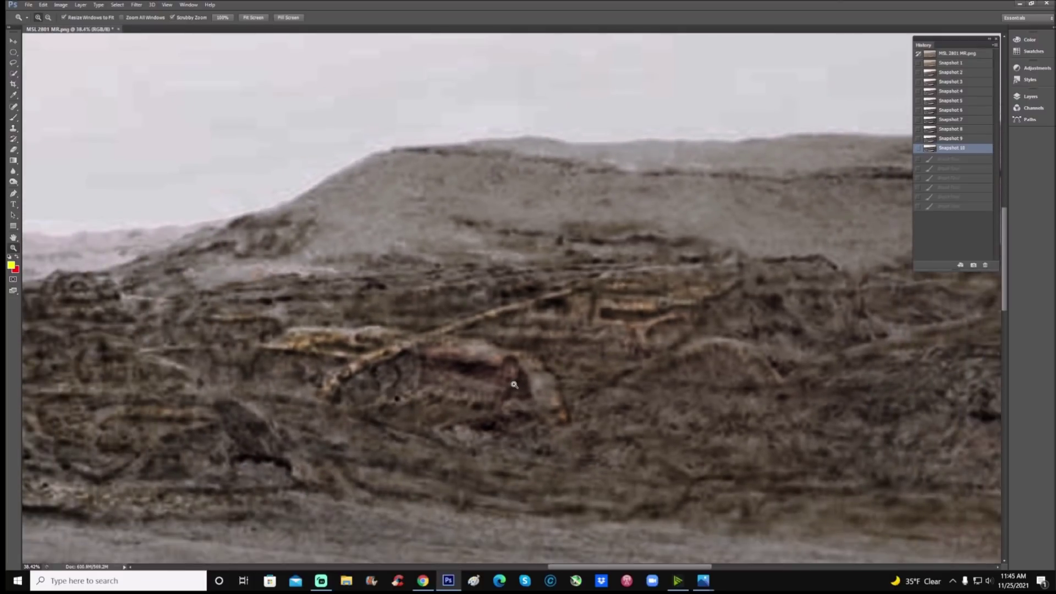
{"action": "left_click_drag", "start_coordinate": [401, 470], "coordinate": [473, 409]}
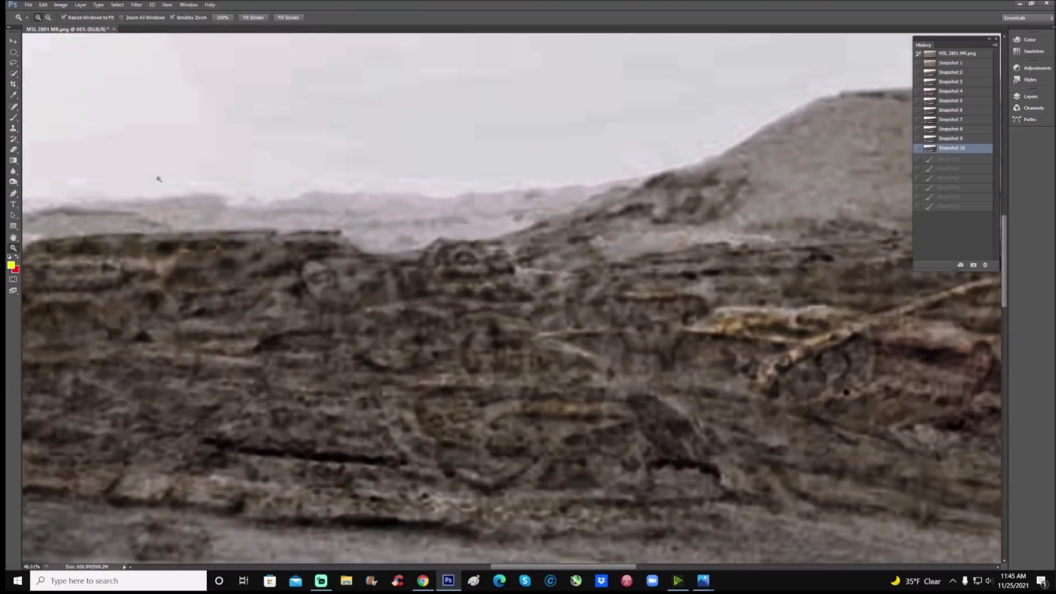
{"action": "left_click", "coordinate": [13, 117]}
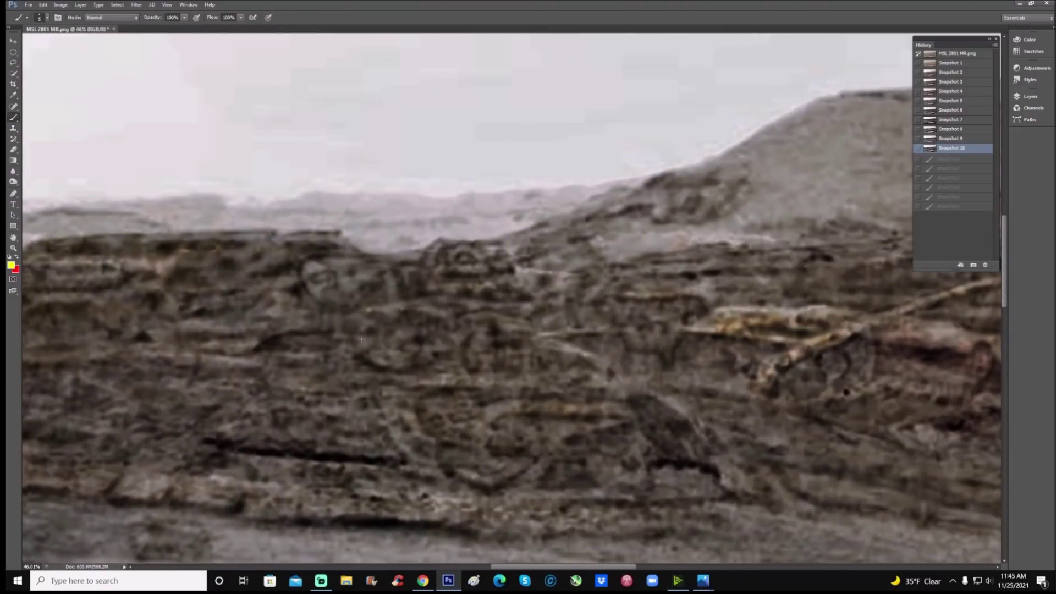
{"action": "mouse_move", "coordinate": [358, 339]}
{"action": "left_mouse_down"}
{"action": "mouse_move", "coordinate": [387, 433]}
{"action": "mouse_move", "coordinate": [435, 515]}
{"action": "mouse_move", "coordinate": [503, 547]}
{"action": "left_mouse_up"}
{"action": "mouse_move", "coordinate": [622, 375]}
{"action": "left_mouse_down"}
{"action": "mouse_move", "coordinate": [648, 465]}
{"action": "mouse_move", "coordinate": [643, 552]}
{"action": "left_mouse_up"}
{"action": "left_click_drag", "start_coordinate": [436, 371], "coordinate": [535, 369]}
{"action": "left_click_drag", "start_coordinate": [440, 422], "coordinate": [620, 423]}
{"action": "left_click_drag", "start_coordinate": [480, 464], "coordinate": [592, 464]}
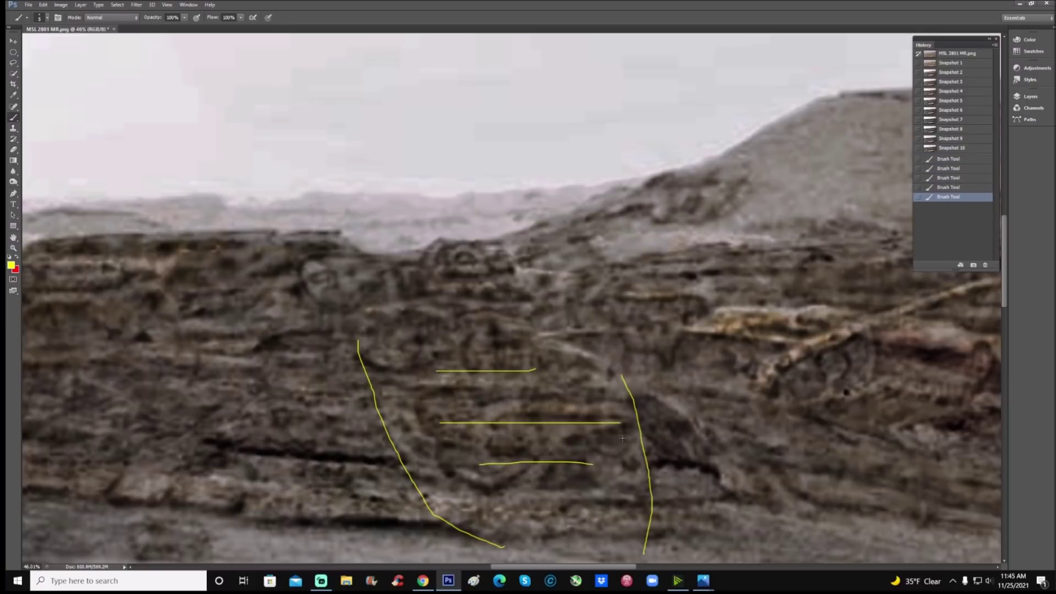
- Trace the rounded formation's two curved sides in yellow on Snapshot 1 and return to Snapshot 10
{"action": "left_click", "coordinate": [950, 63]}
{"action": "mouse_move", "coordinate": [342, 336]}
{"action": "left_mouse_down"}
{"action": "mouse_move", "coordinate": [404, 483]}
{"action": "mouse_move", "coordinate": [429, 521]}
{"action": "mouse_move", "coordinate": [488, 562]}
{"action": "left_mouse_up"}
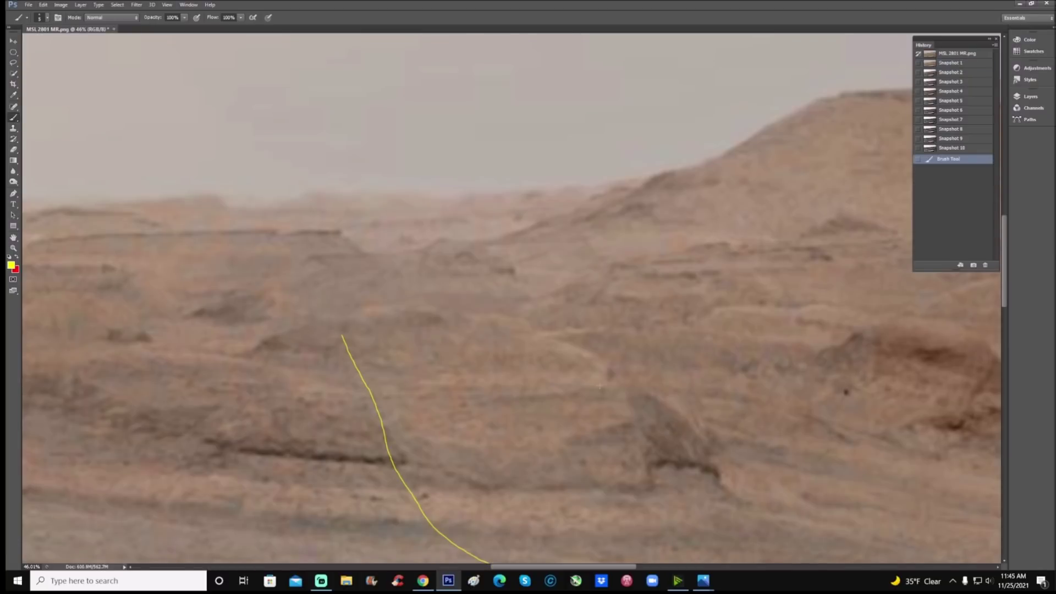
{"action": "mouse_move", "coordinate": [578, 341]}
{"action": "left_mouse_down"}
{"action": "mouse_move", "coordinate": [605, 368]}
{"action": "mouse_move", "coordinate": [649, 456]}
{"action": "mouse_move", "coordinate": [657, 525]}
{"action": "mouse_move", "coordinate": [641, 551]}
{"action": "left_mouse_up"}
{"action": "scroll", "coordinate": [512, 297], "scroll_direction": "down", "scroll_amount": 3}
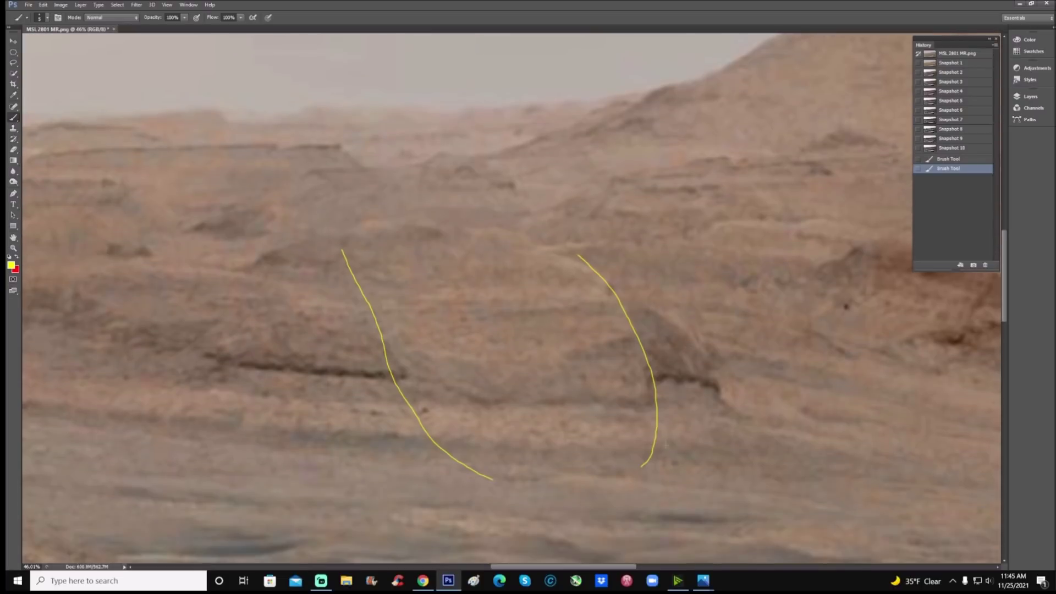
{"action": "scroll", "coordinate": [660, 315], "scroll_direction": "up", "scroll_amount": 1}
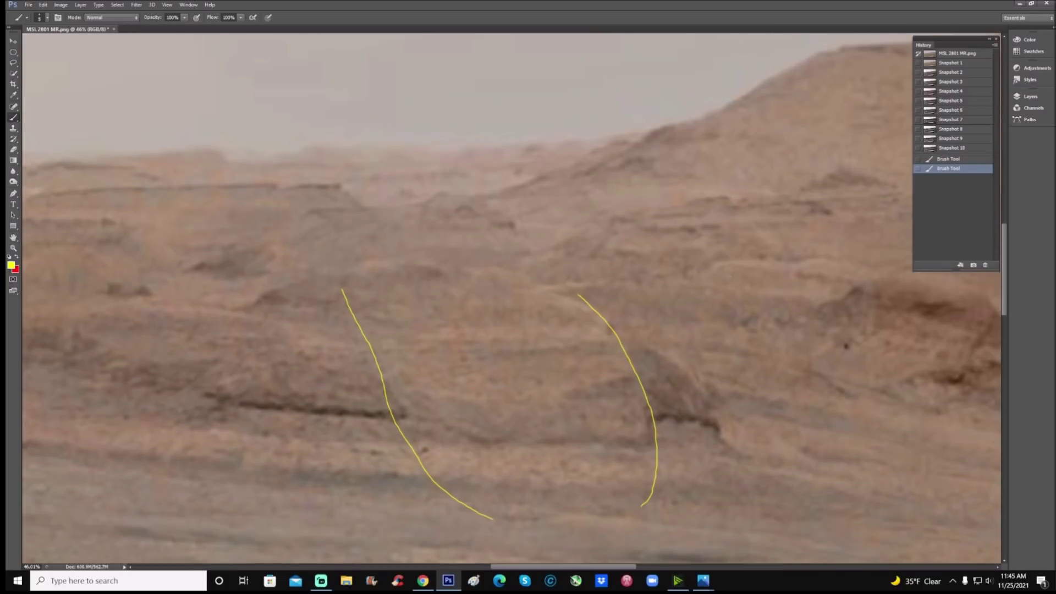
{"action": "left_click", "coordinate": [963, 149]}
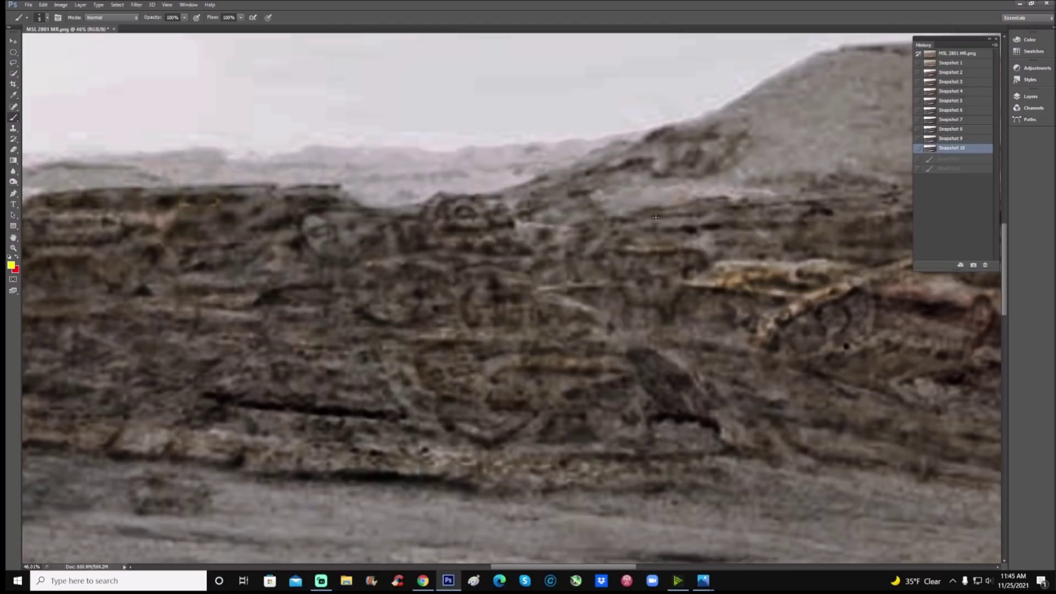
- Examine the two adjoining yellow-circled formations on the skyline, both within the whole panorama and close up beside the diagonal ridge
{"action": "key", "text": "z"}
{"action": "scroll", "coordinate": [647, 210], "scroll_direction": "down", "scroll_amount": 3}
{"action": "key", "text": "ctrl+shift+z"}
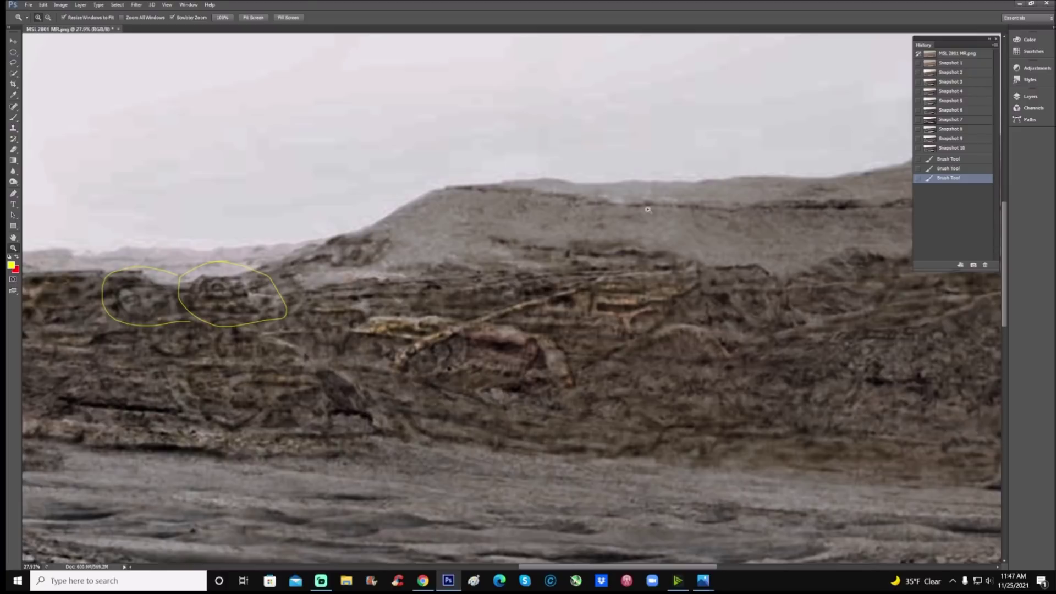
{"action": "left_click", "coordinate": [472, 179], "text": "alt"}
{"action": "left_click", "coordinate": [481, 217], "text": "alt"}
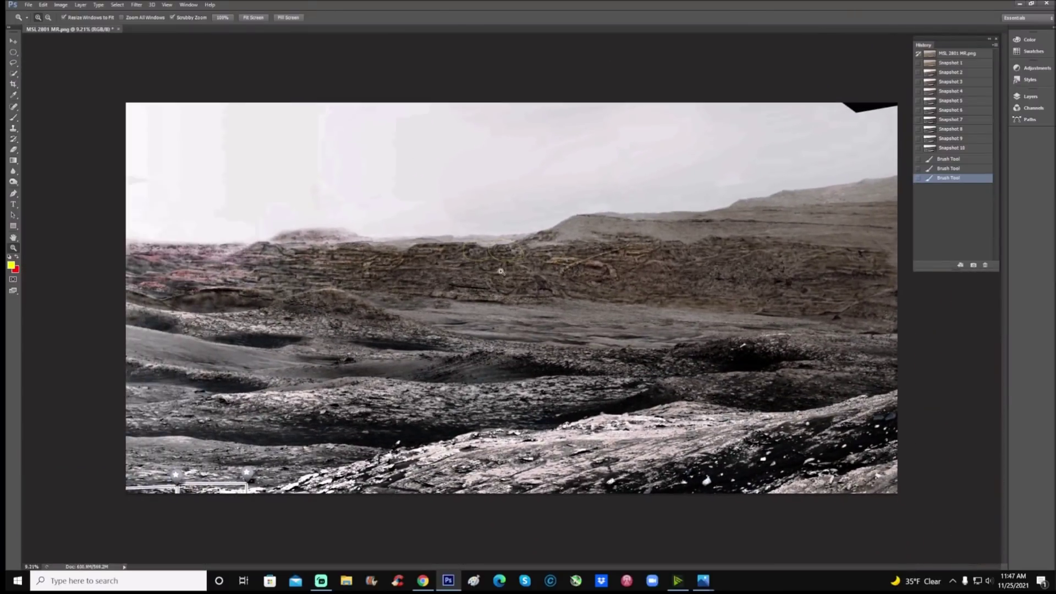
{"action": "left_click", "coordinate": [495, 269]}
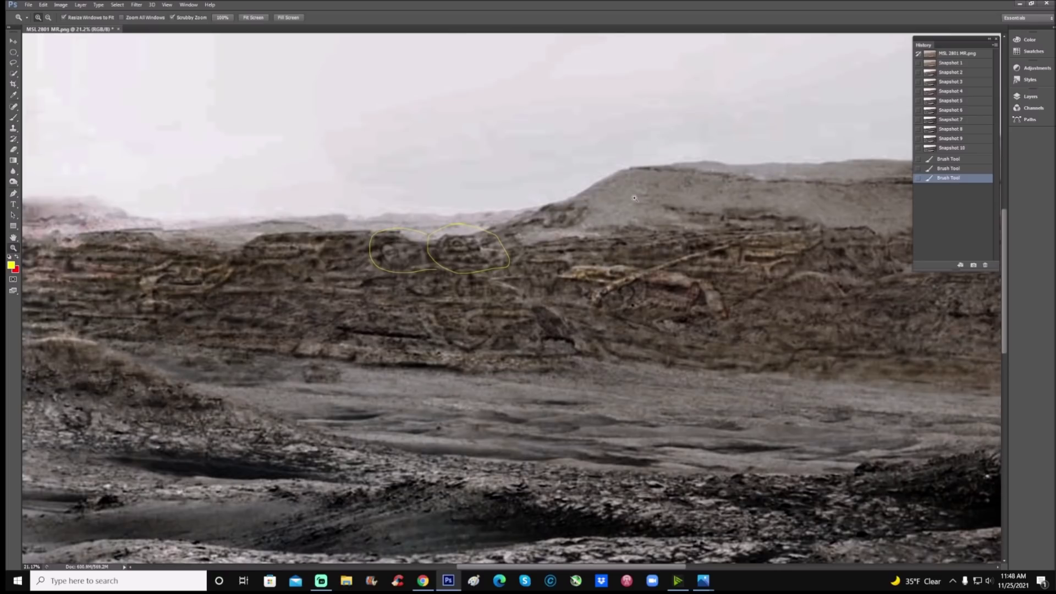
{"action": "left_click", "coordinate": [634, 197]}
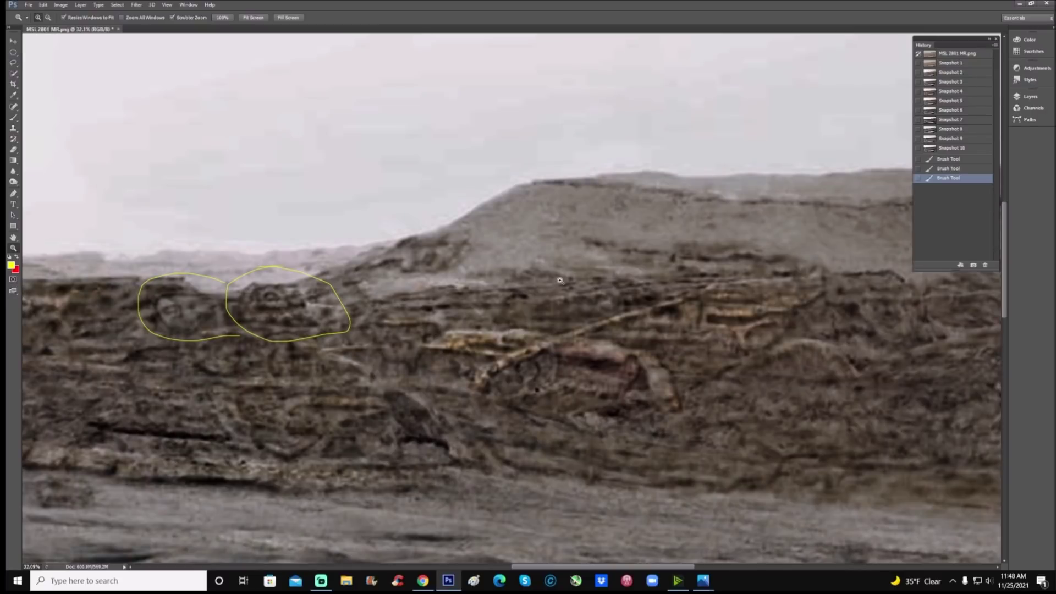
{"action": "left_click", "coordinate": [565, 272]}
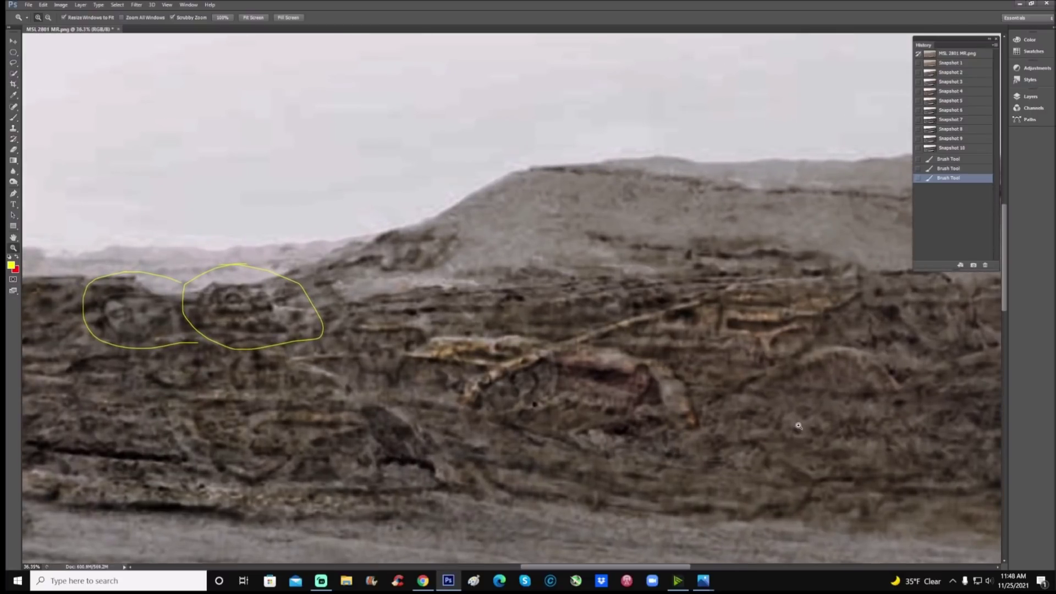
{"action": "scroll", "coordinate": [795, 426], "scroll_direction": "up", "scroll_amount": 2}
{"action": "scroll", "coordinate": [725, 464], "scroll_direction": "down", "scroll_amount": 3}
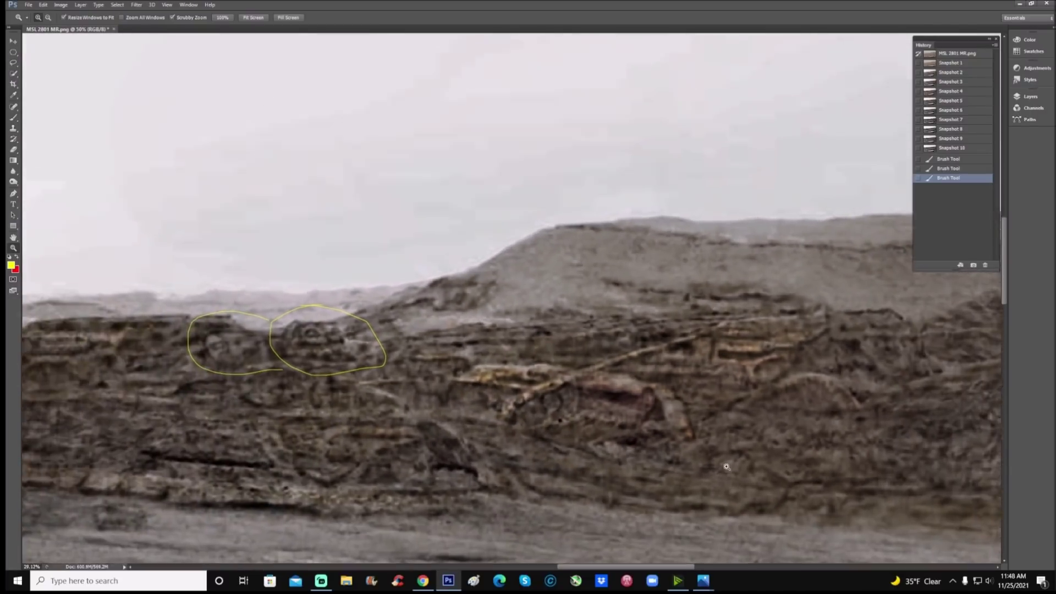
{"action": "scroll", "coordinate": [728, 463], "scroll_direction": "up", "scroll_amount": 1}
{"action": "left_click_drag", "start_coordinate": [654, 567], "coordinate": [610, 577]}
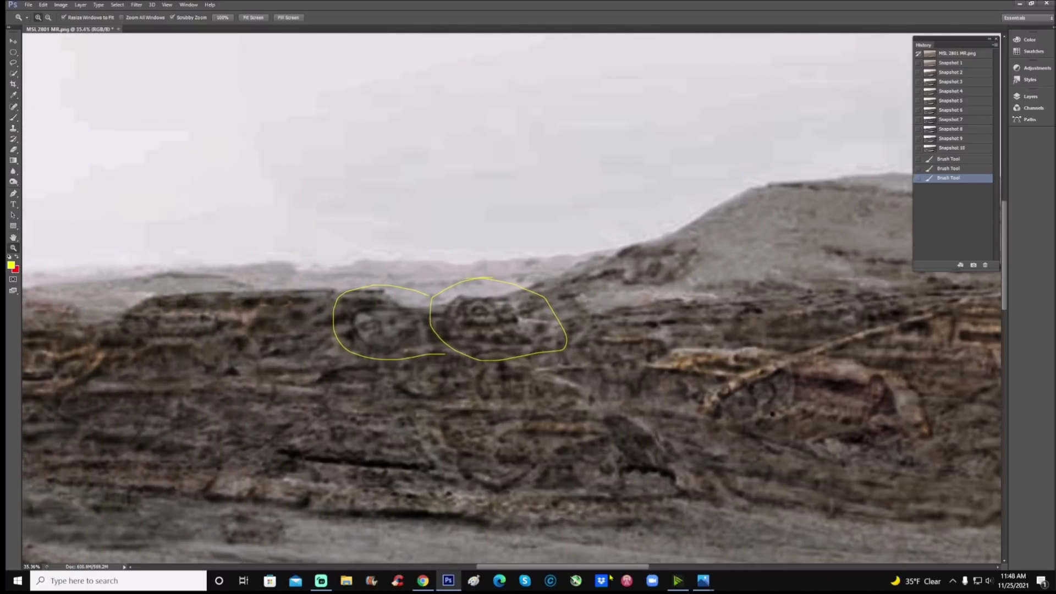
- Compare Snapshot 1 with Snapshot 10 around the hazy flat-topped hill, and inspect the panorama's western edge and neighbouring cliffs on Snapshot 10
{"action": "left_click_drag", "start_coordinate": [643, 568], "coordinate": [487, 566]}
{"action": "left_click", "coordinate": [940, 64]}
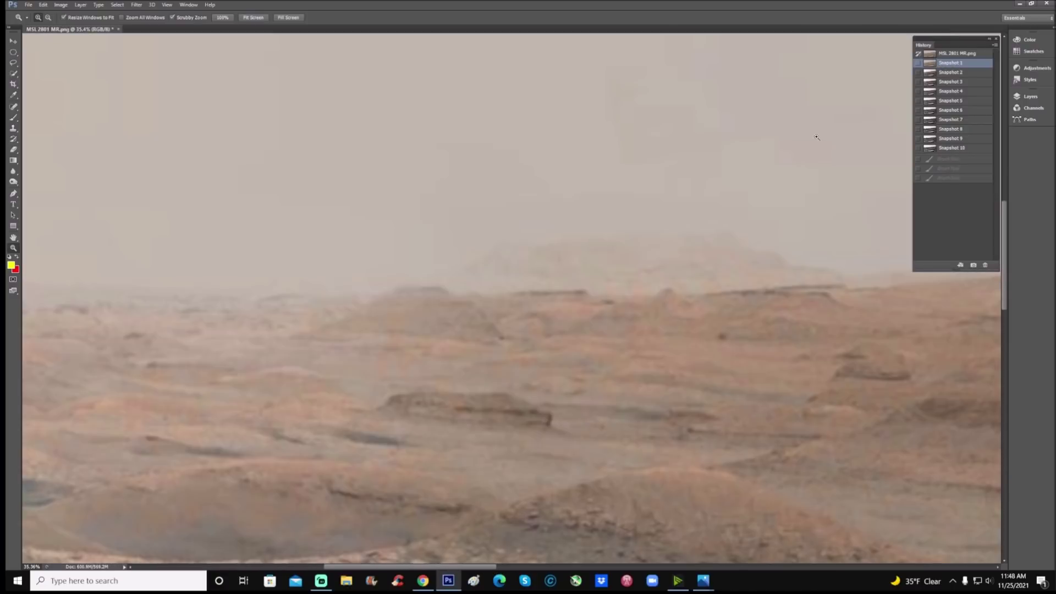
{"action": "left_click", "coordinate": [955, 148]}
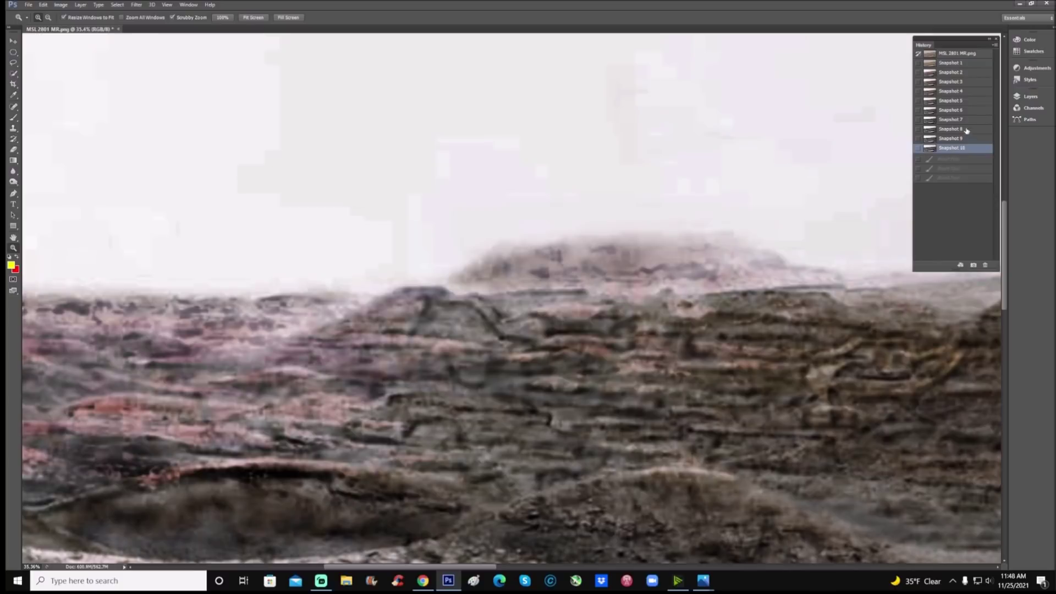
{"action": "left_click", "coordinate": [968, 64]}
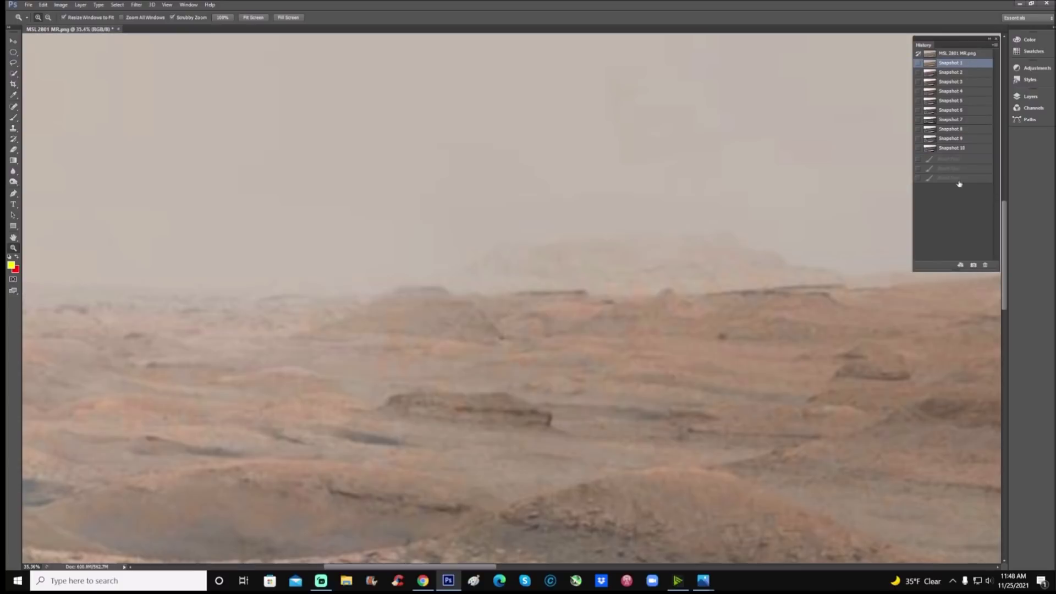
{"action": "left_click", "coordinate": [955, 148]}
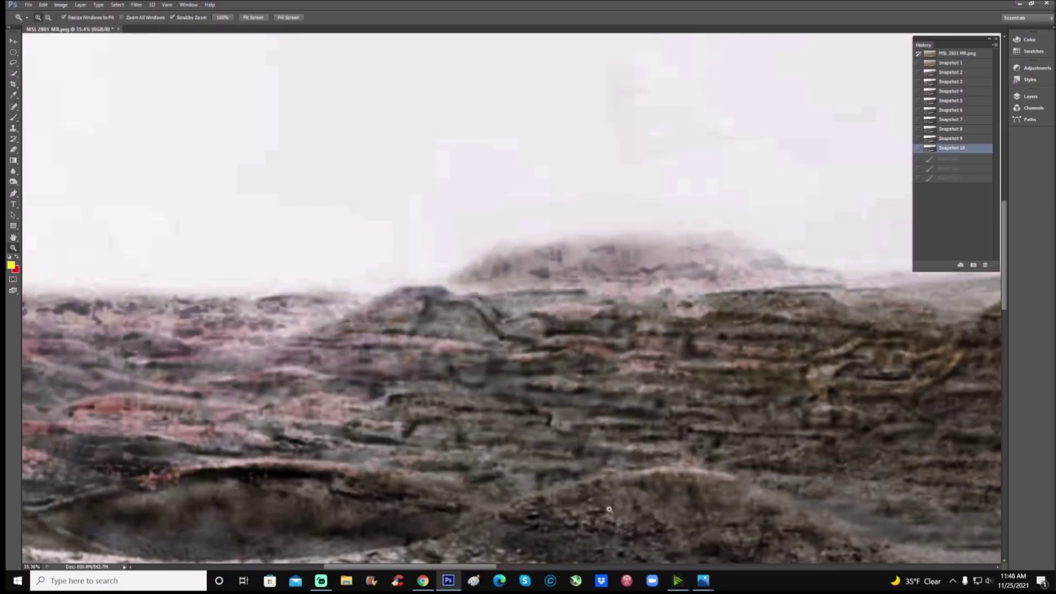
{"action": "left_click_drag", "start_coordinate": [469, 567], "coordinate": [440, 567]}
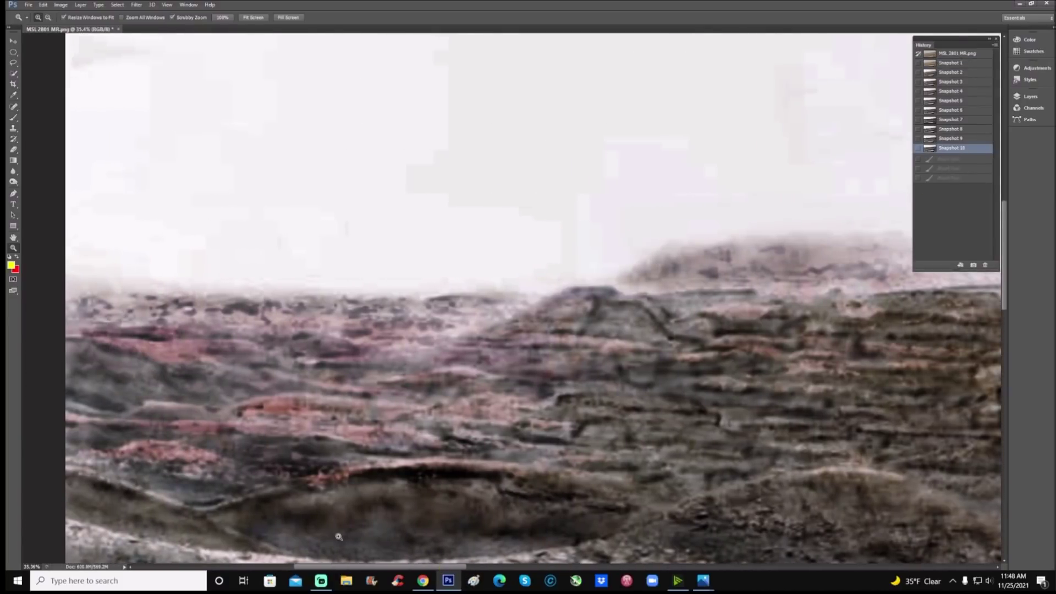
{"action": "left_click_drag", "start_coordinate": [360, 561], "coordinate": [515, 558]}
{"action": "scroll", "coordinate": [506, 559], "scroll_direction": "down", "scroll_amount": 1}
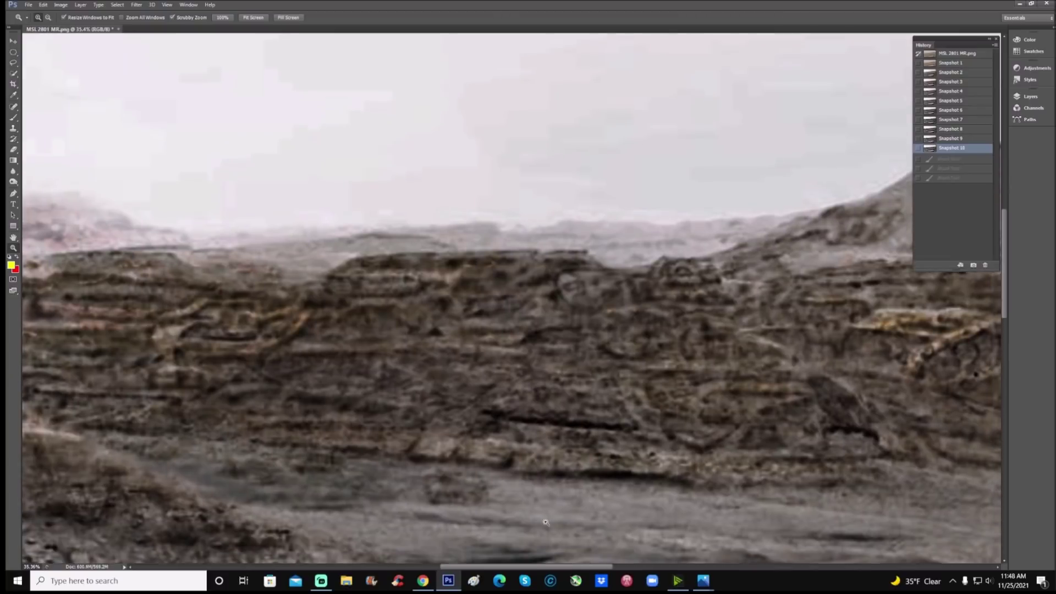
- Outline the curved arch-shaped band of rock east of the diagonal ridge in yellow on Snapshot 10, tracing its upper and lower edges
{"action": "scroll", "coordinate": [545, 522], "scroll_direction": "down", "scroll_amount": 1}
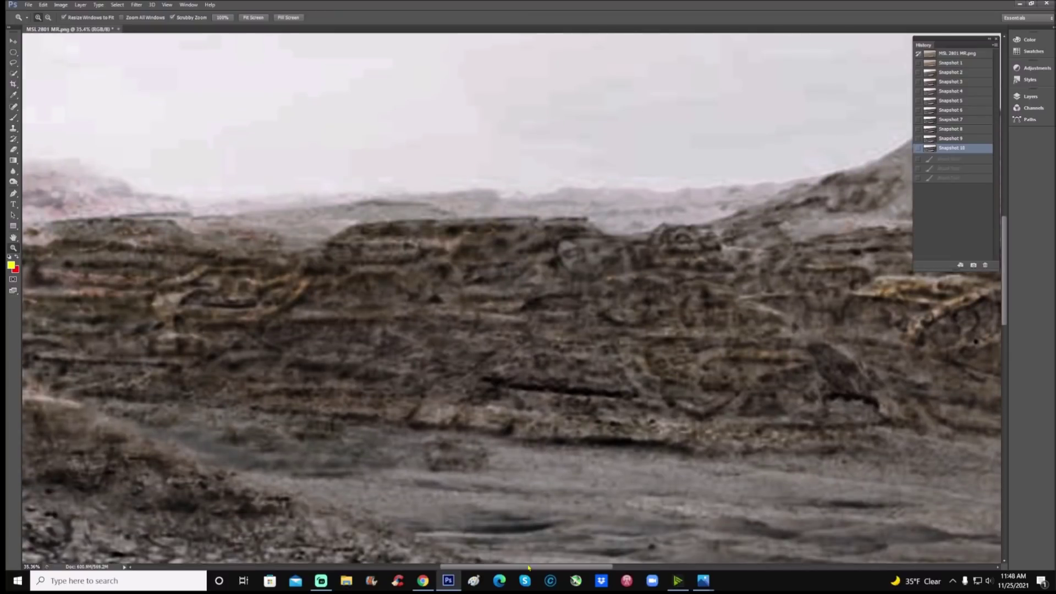
{"action": "left_click_drag", "start_coordinate": [528, 568], "coordinate": [661, 537]}
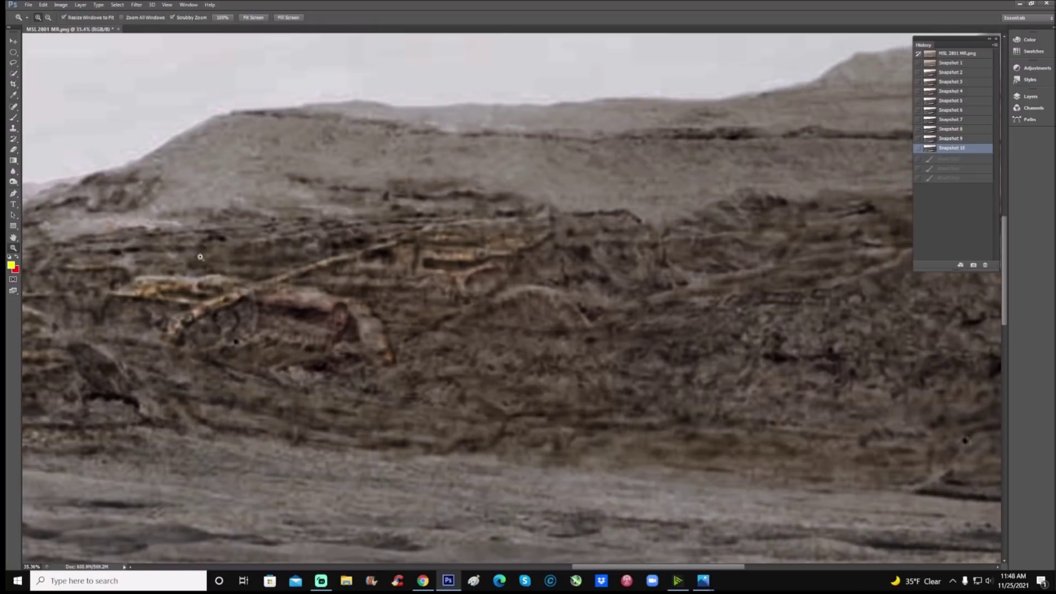
{"action": "left_click", "coordinate": [19, 119]}
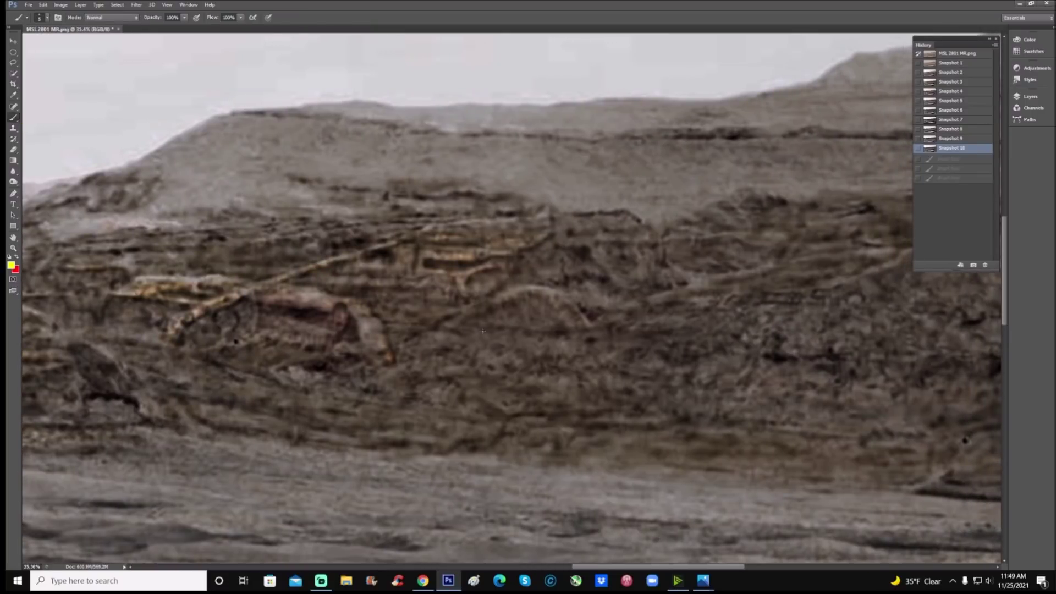
{"action": "mouse_move", "coordinate": [458, 326]}
{"action": "left_mouse_down"}
{"action": "mouse_move", "coordinate": [506, 297]}
{"action": "mouse_move", "coordinate": [567, 300]}
{"action": "mouse_move", "coordinate": [589, 322]}
{"action": "left_mouse_up"}
{"action": "mouse_move", "coordinate": [458, 326]}
{"action": "left_mouse_down"}
{"action": "mouse_move", "coordinate": [441, 326]}
{"action": "mouse_move", "coordinate": [510, 288]}
{"action": "mouse_move", "coordinate": [573, 299]}
{"action": "mouse_move", "coordinate": [593, 321]}
{"action": "left_mouse_up"}
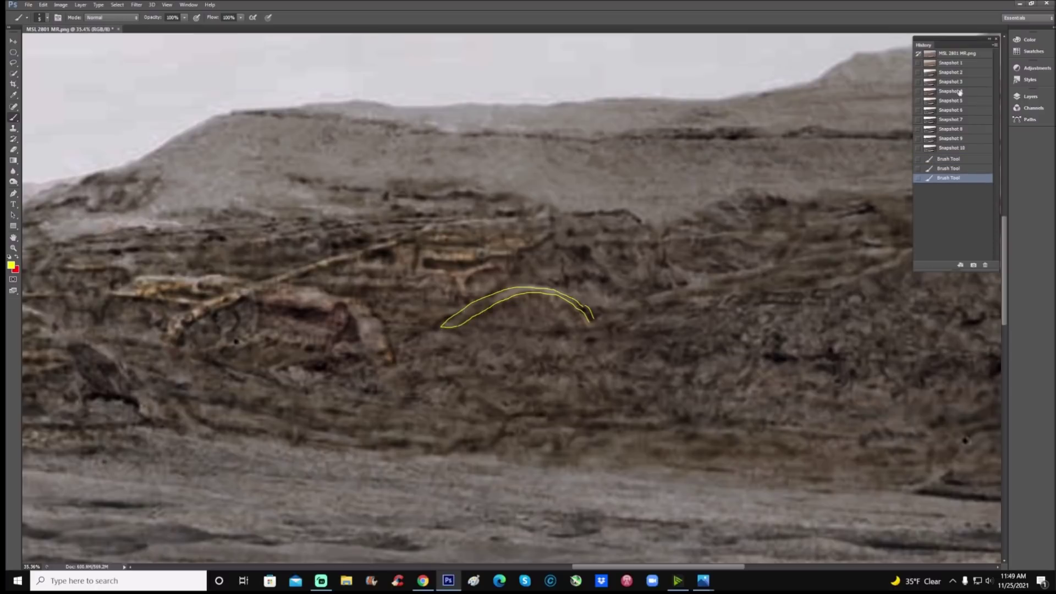
- Outline the same arch-shaped band in yellow on Snapshot 1 for comparison, and return to Snapshot 10
{"action": "mouse_move", "coordinate": [528, 279]}
{"action": "left_mouse_down"}
{"action": "mouse_move", "coordinate": [591, 300]}
{"action": "mouse_move", "coordinate": [605, 316]}
{"action": "mouse_move", "coordinate": [589, 319]}
{"action": "left_mouse_up"}
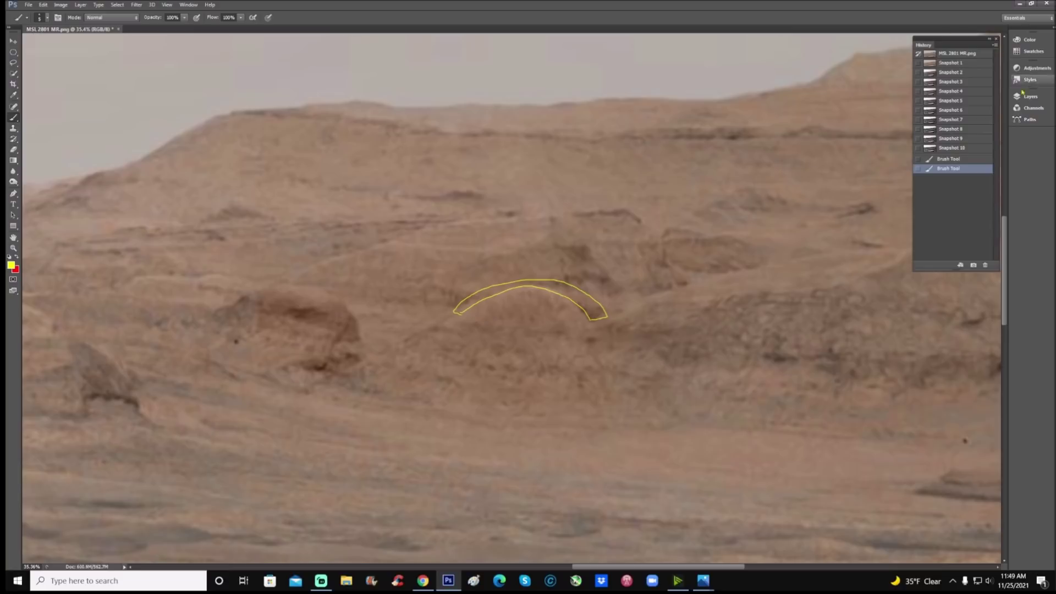
{"action": "left_click", "coordinate": [985, 148]}
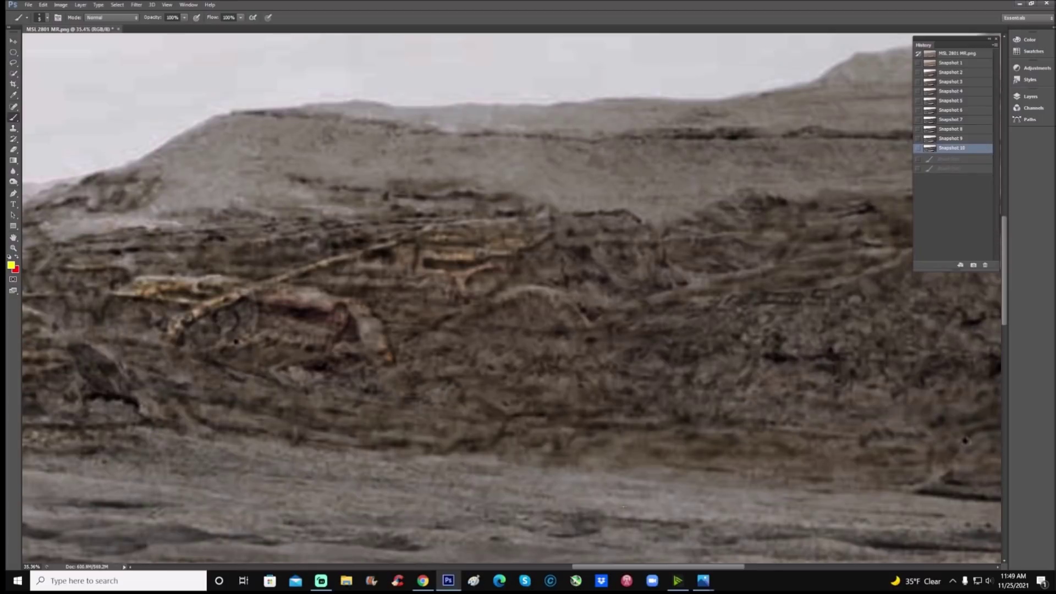
- Examine the cliff face around and west of the diagonal ridge on Snapshot 10 in a wider 25% view
{"action": "left_click_drag", "start_coordinate": [610, 572], "coordinate": [559, 574]}
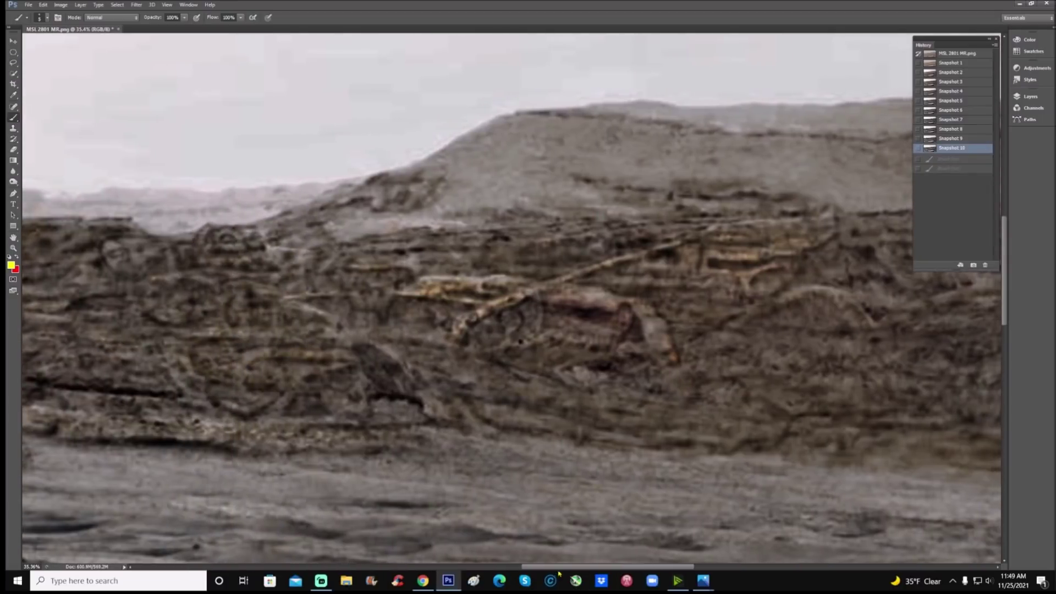
{"action": "mouse_move", "coordinate": [566, 161]}
{"action": "left_mouse_down"}
{"action": "mouse_move", "coordinate": [446, 201]}
{"action": "mouse_move", "coordinate": [345, 307]}
{"action": "mouse_move", "coordinate": [475, 431]}
{"action": "mouse_move", "coordinate": [784, 397]}
{"action": "mouse_move", "coordinate": [888, 214]}
{"action": "mouse_move", "coordinate": [808, 146]}
{"action": "mouse_move", "coordinate": [567, 161]}
{"action": "left_mouse_up"}
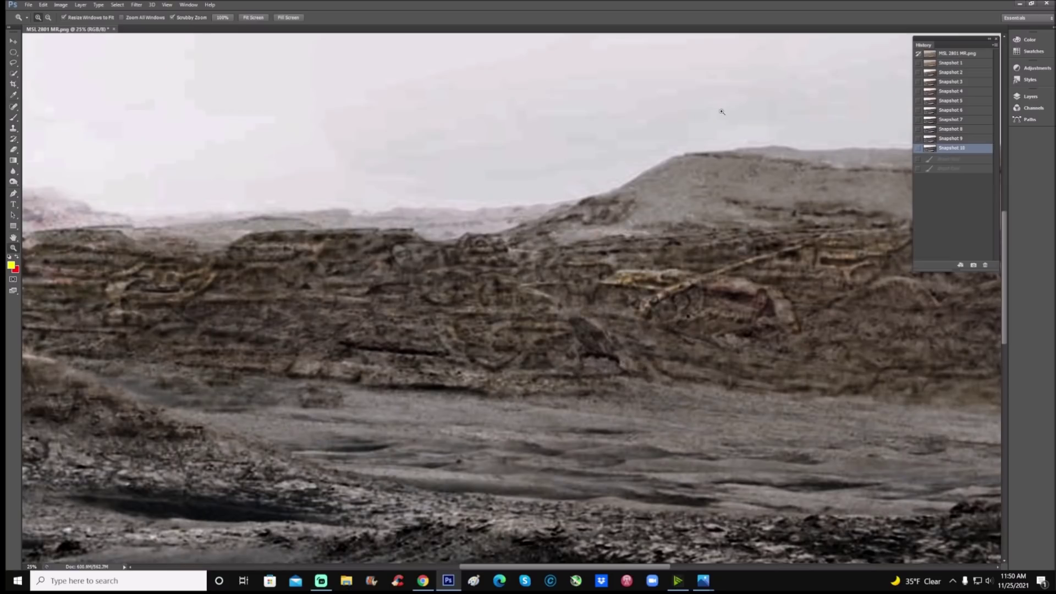
{"action": "scroll", "coordinate": [732, 164], "scroll_direction": "up", "scroll_amount": 1}
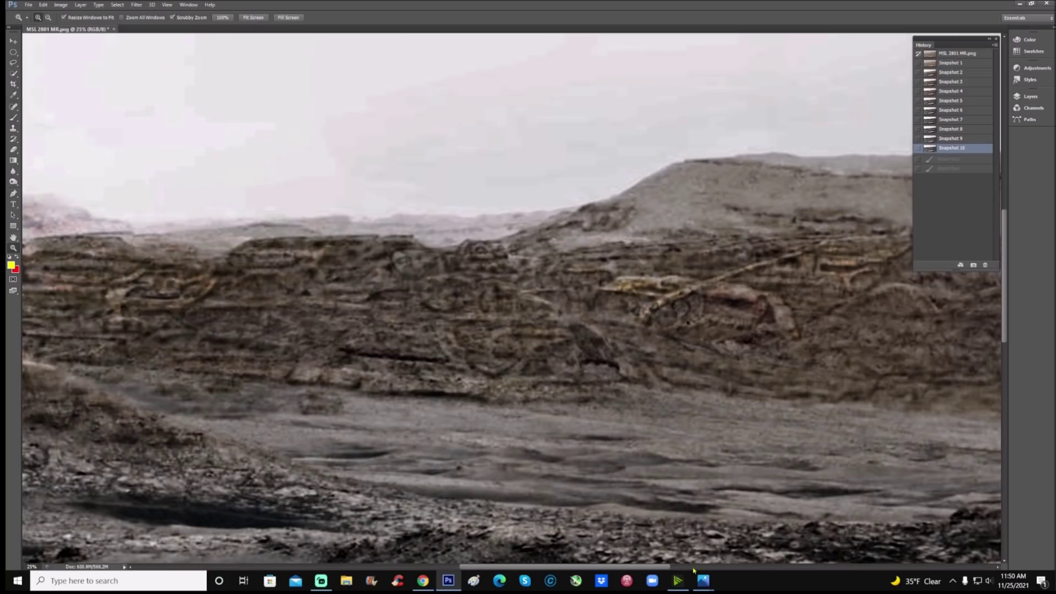